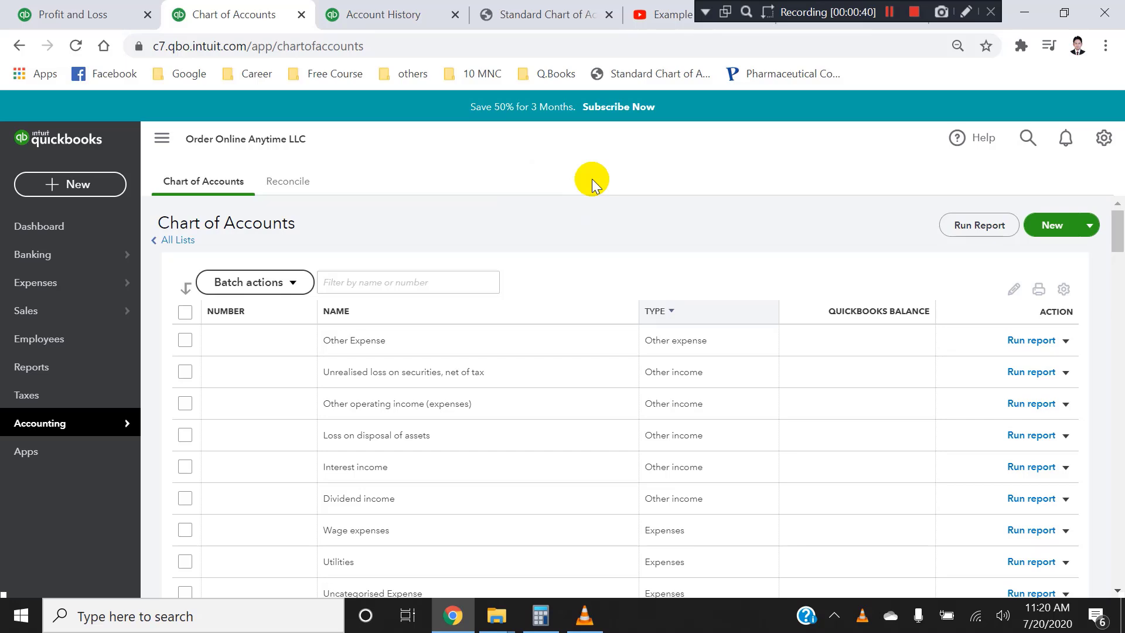
- Annotate the screen with a text note reading "Jan 31", "Salary exp - Dr 200" and "Salary Payable - Cr 200"
key(ctrl+alt+d)
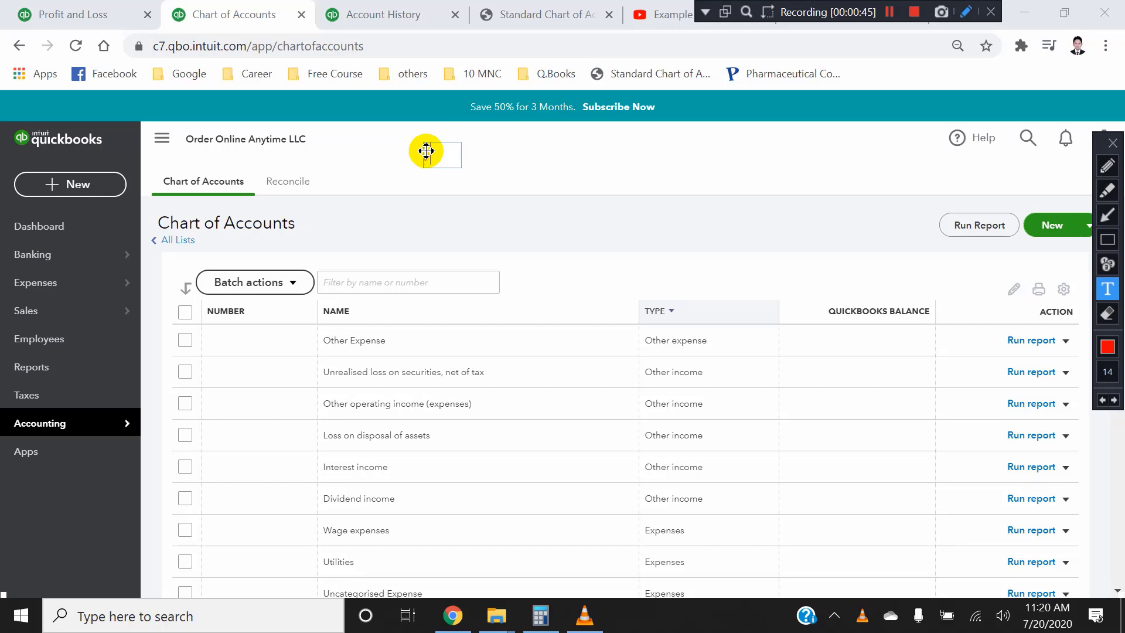
text(an 31)
key(Return)
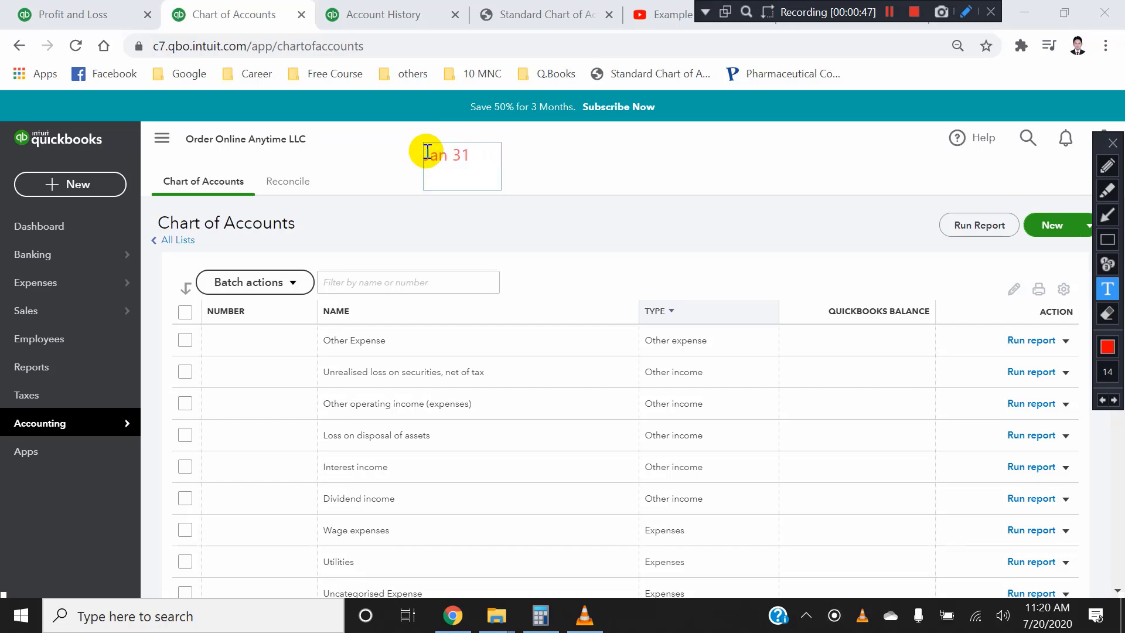
text(Salary exp)
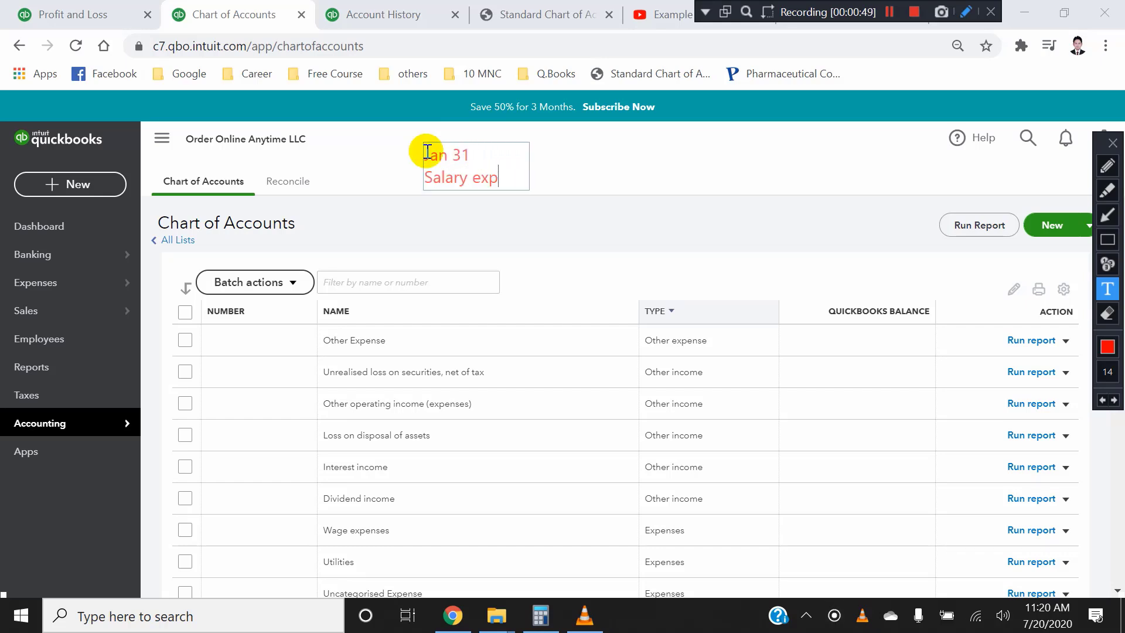
text( - Dr)
key(Return)
text(Saa)
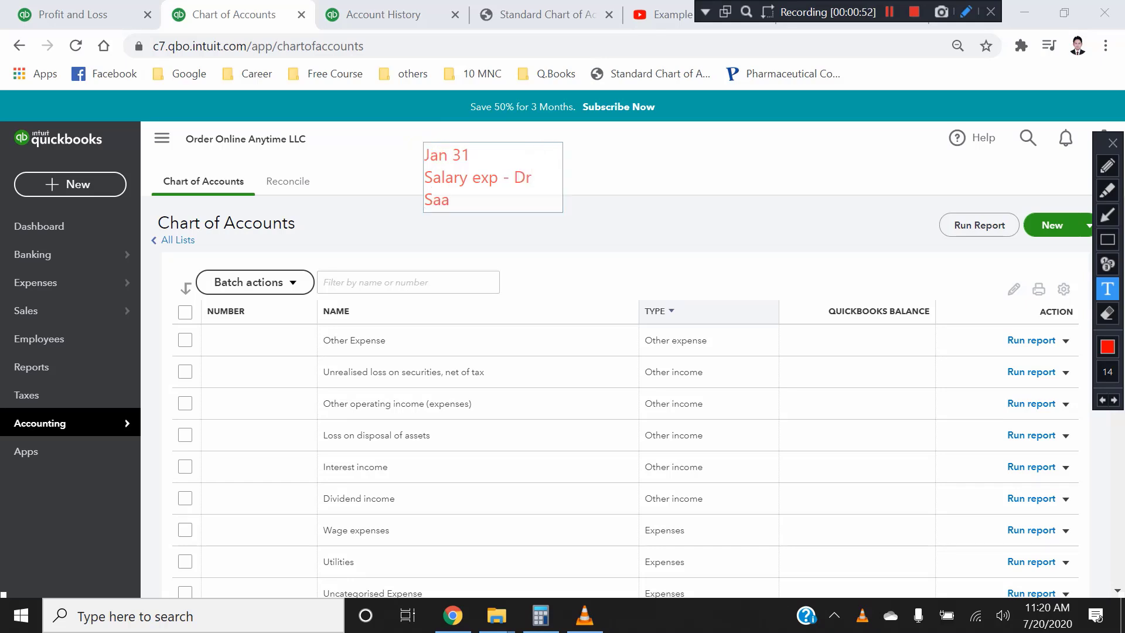
key(BackSpace)
text(lary Payable )
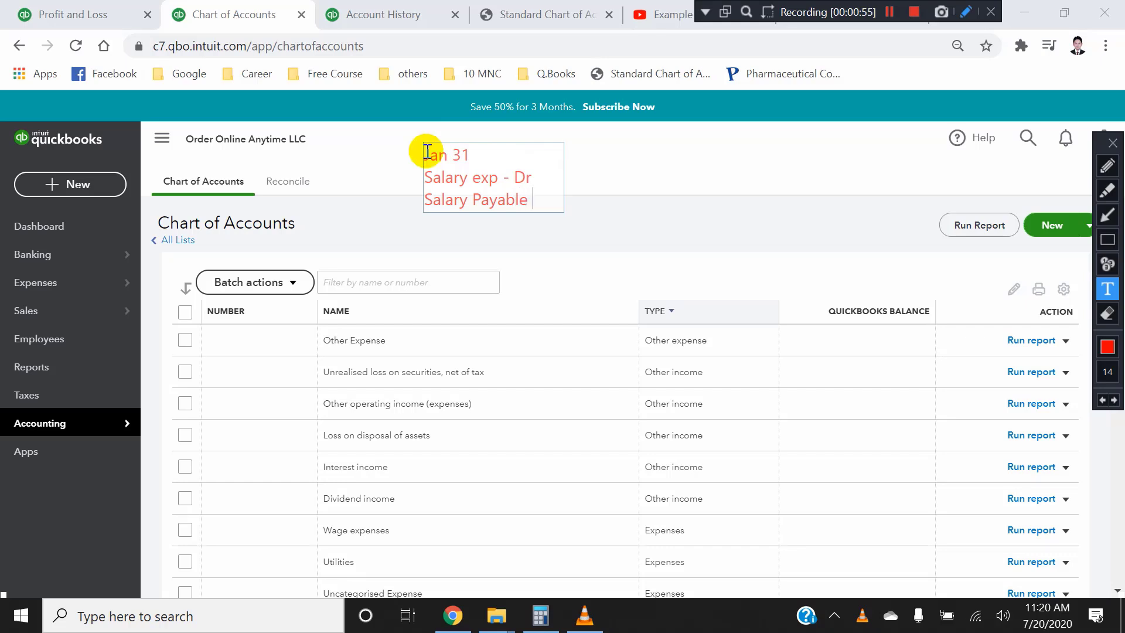
text(- Cr)
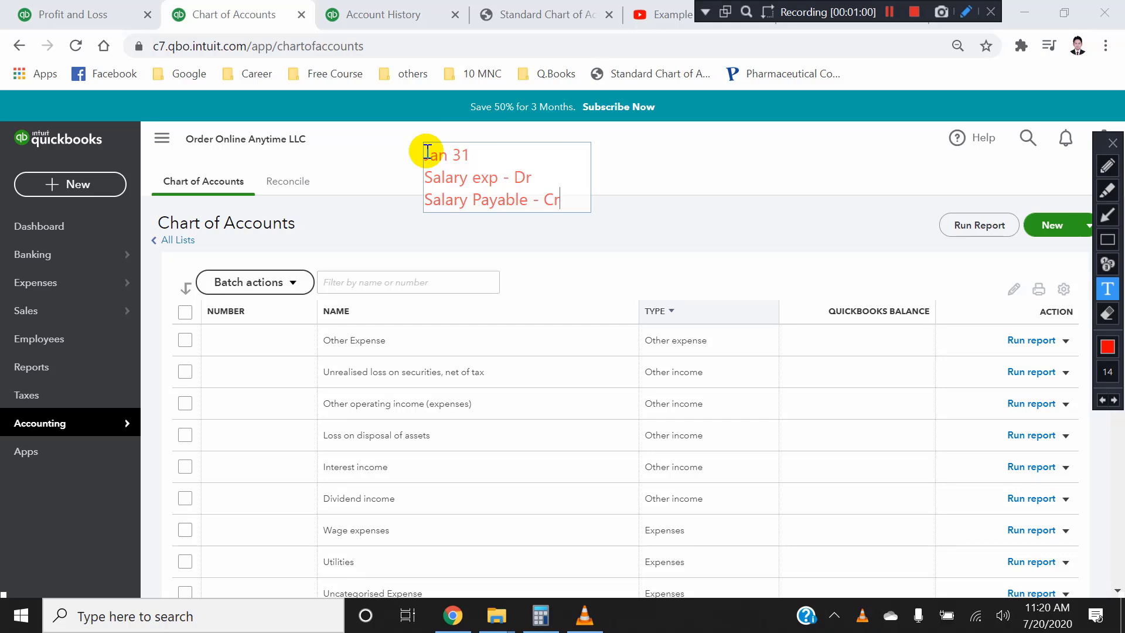
text(200)
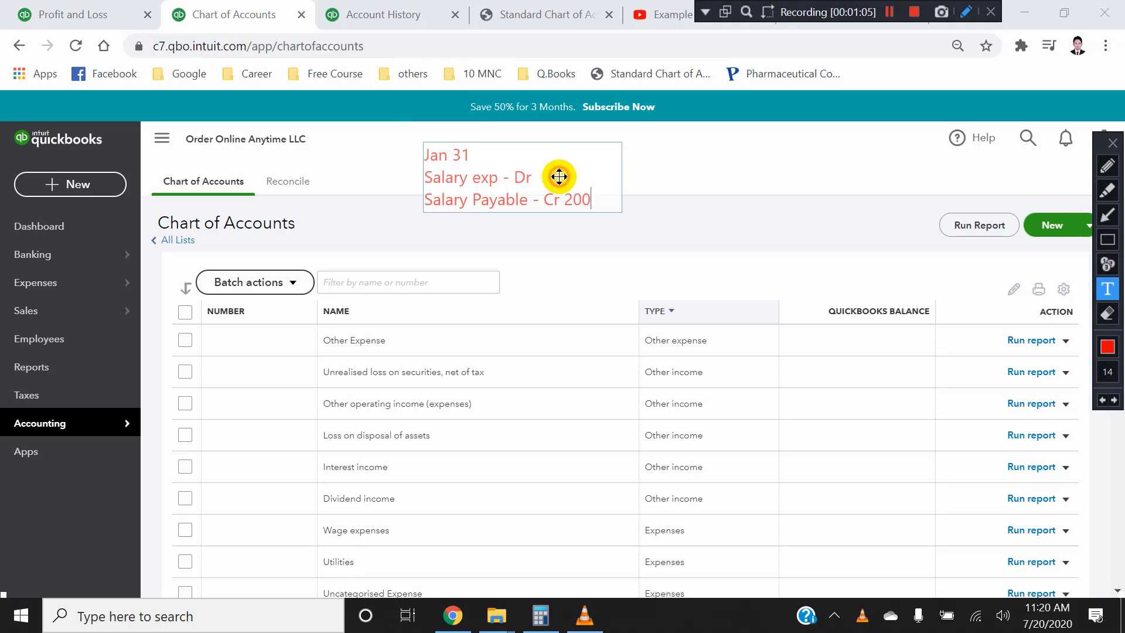
text( 200)
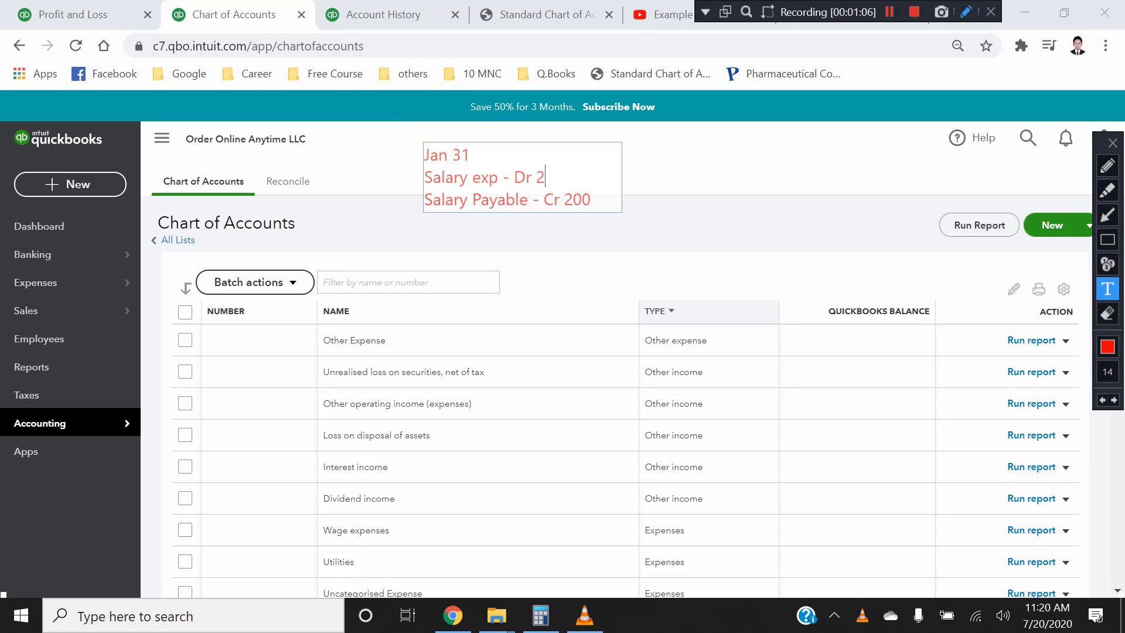
- Below a blank line in the note, add the heading "Feb 1" and the line "Salary Payable - Dr"
key(Down)
key(Right)
key(Right)
key(Right)
key(Return)
key(Return)
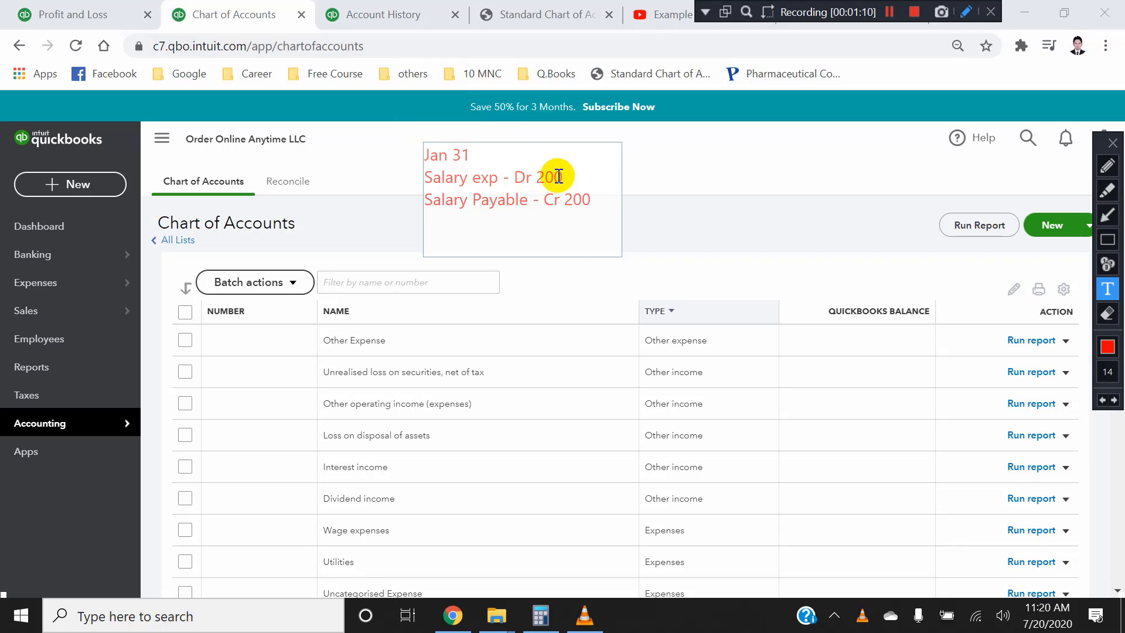
text(Feb 1)
key(Return)
text(Sa)
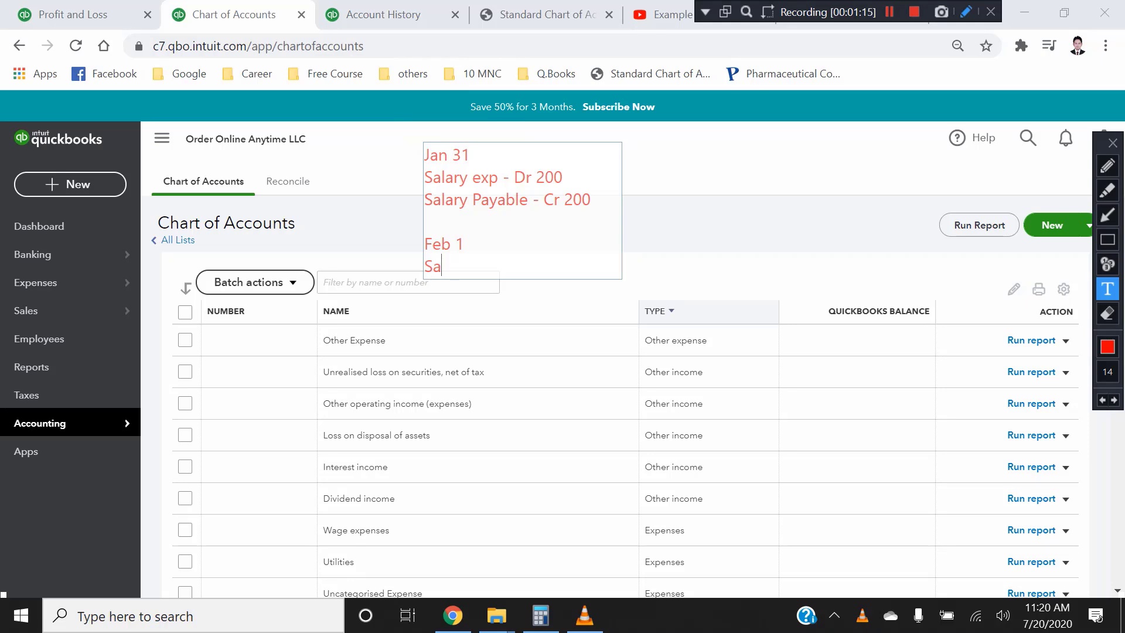
text(lary Payable dr)
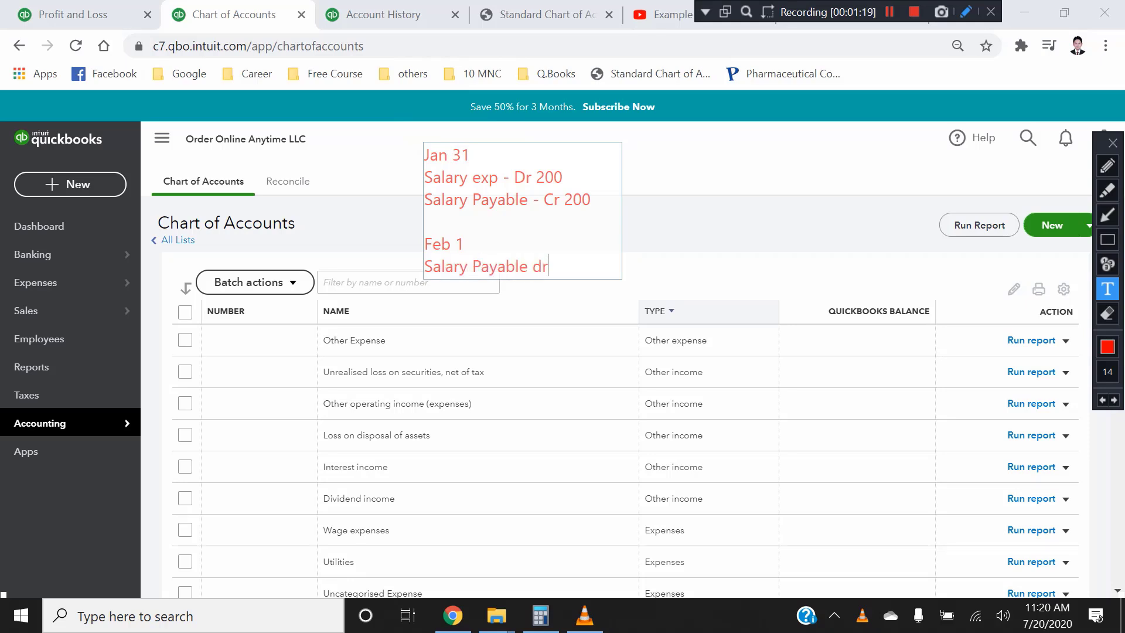
key(BackSpace)
key(BackSpace)
text(- Dr)
- Complete the Feb 1 reversal with a "Salary Exp - Cr" line and the amount 200 on both lines
key(Return)
text(Salary)
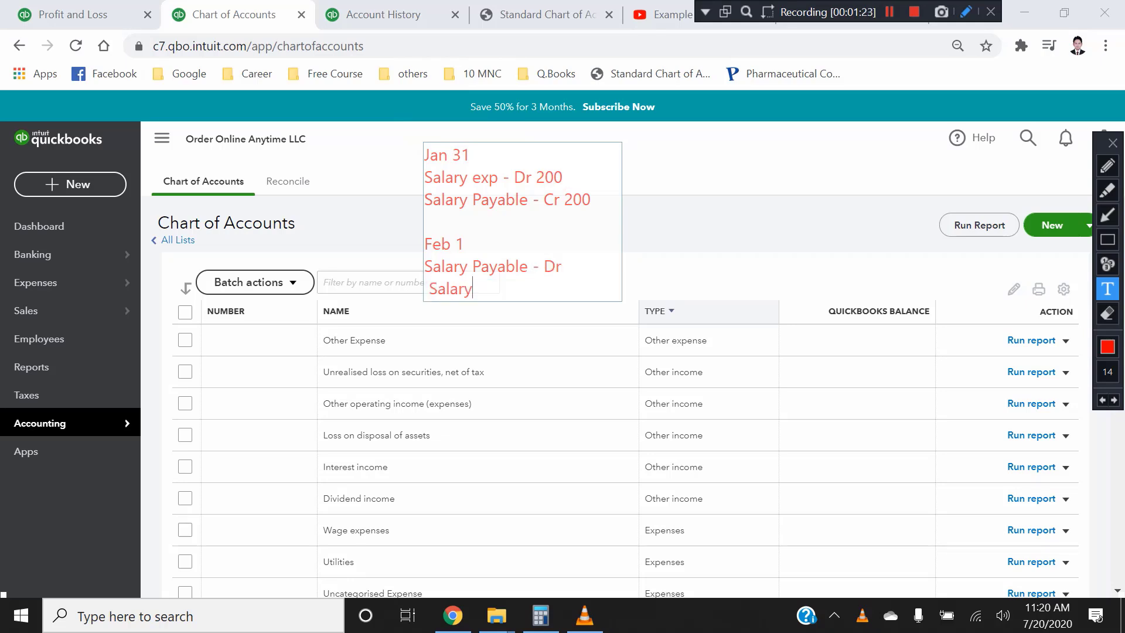
text( Exp - Cr)
key(Return)
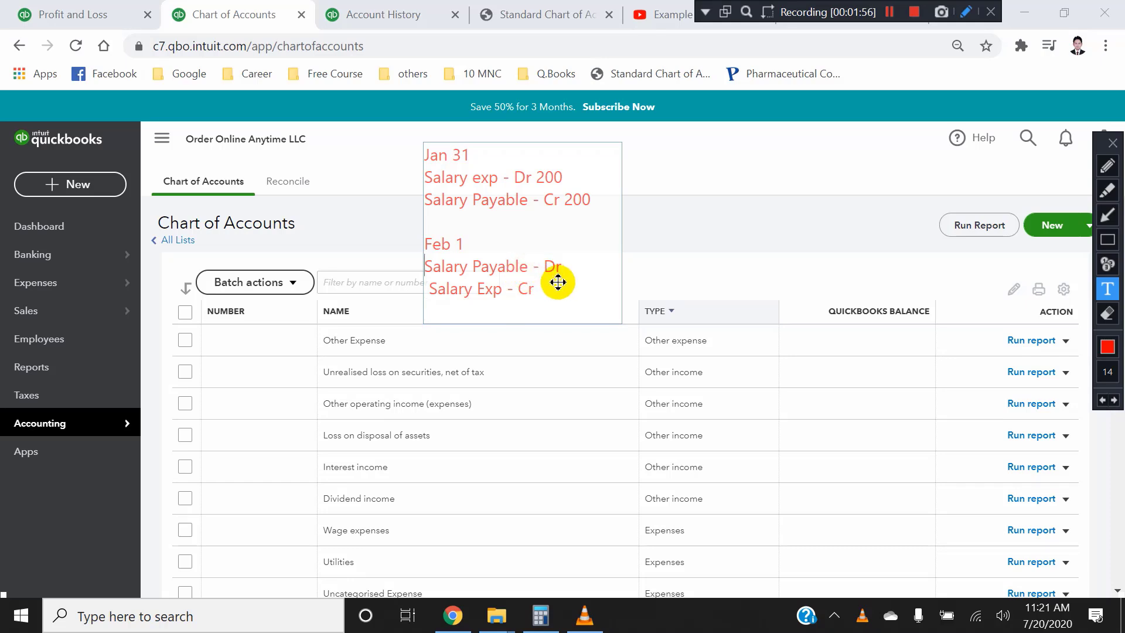
text(200)
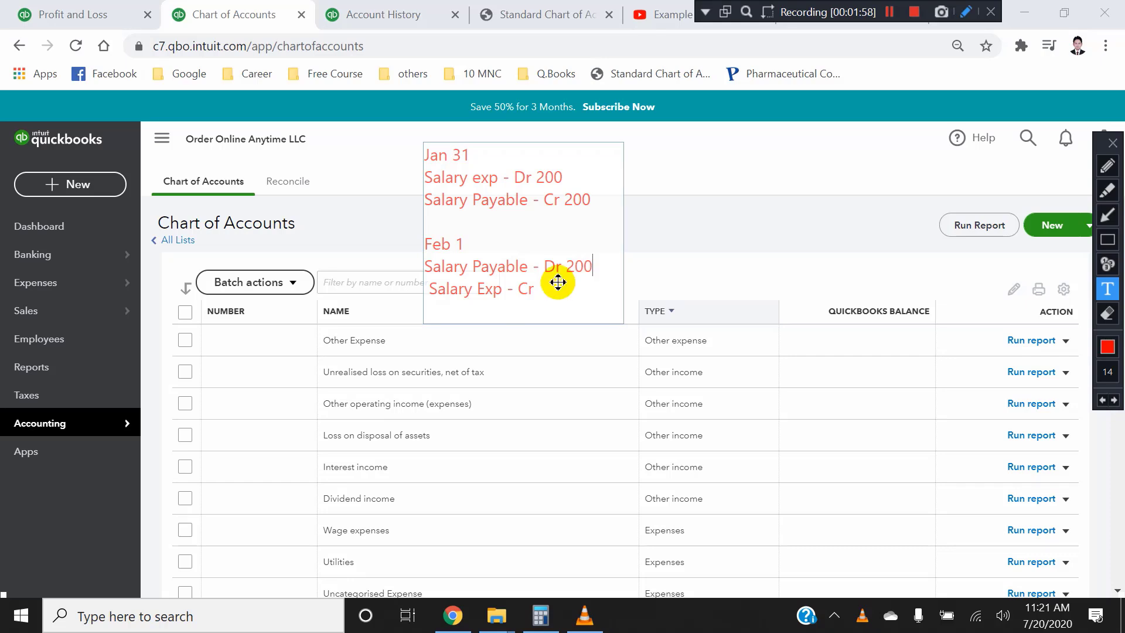
text( 200)
- Add a "Feb -28" entry to the note with the lines "Salary exp 400" and "salary payable - 400"
key(Return)
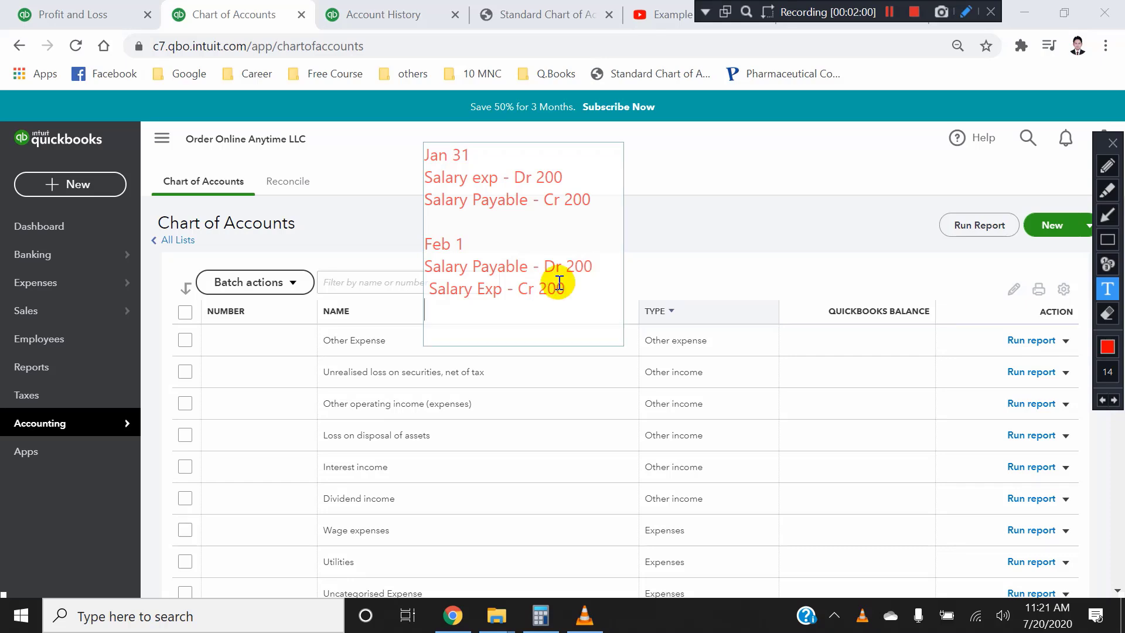
text(Feb )
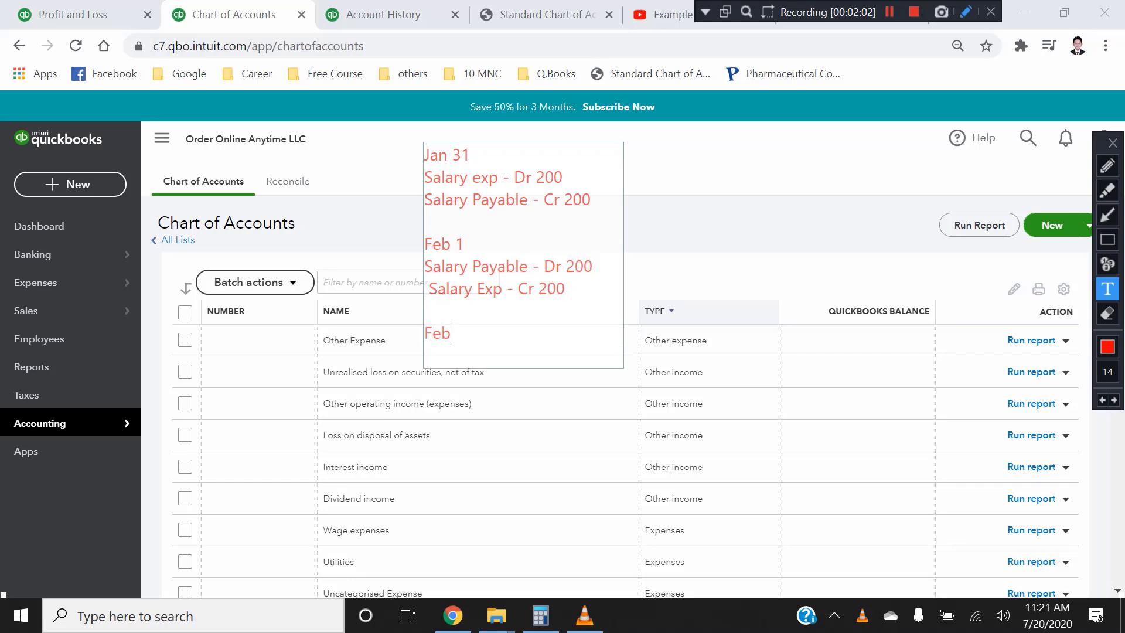
text(-28)
key(Return)
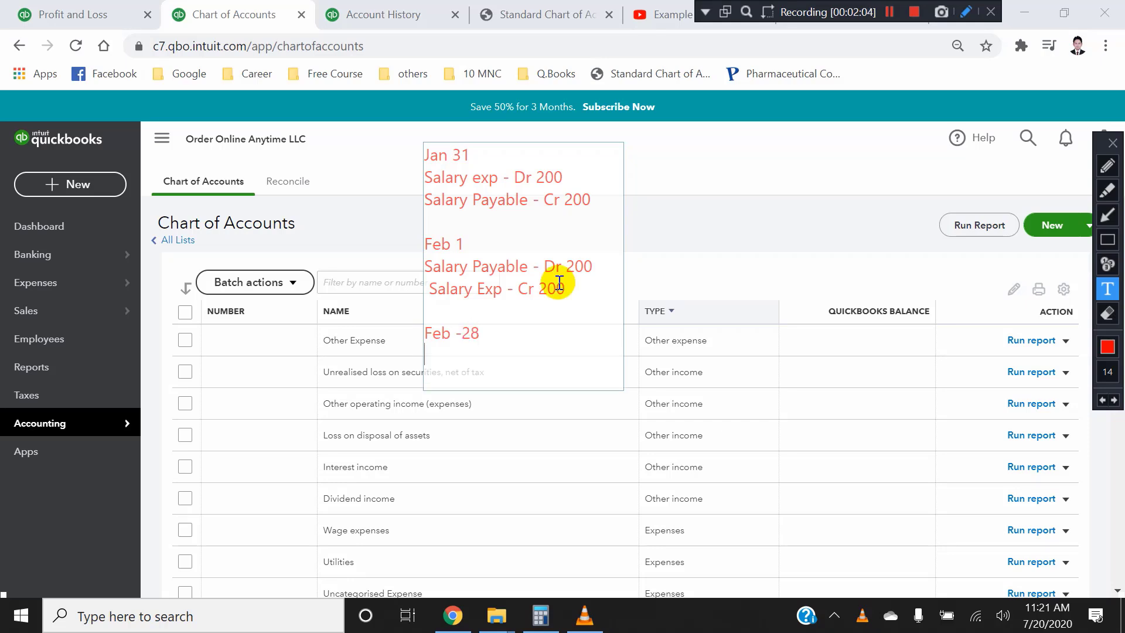
key(Return)
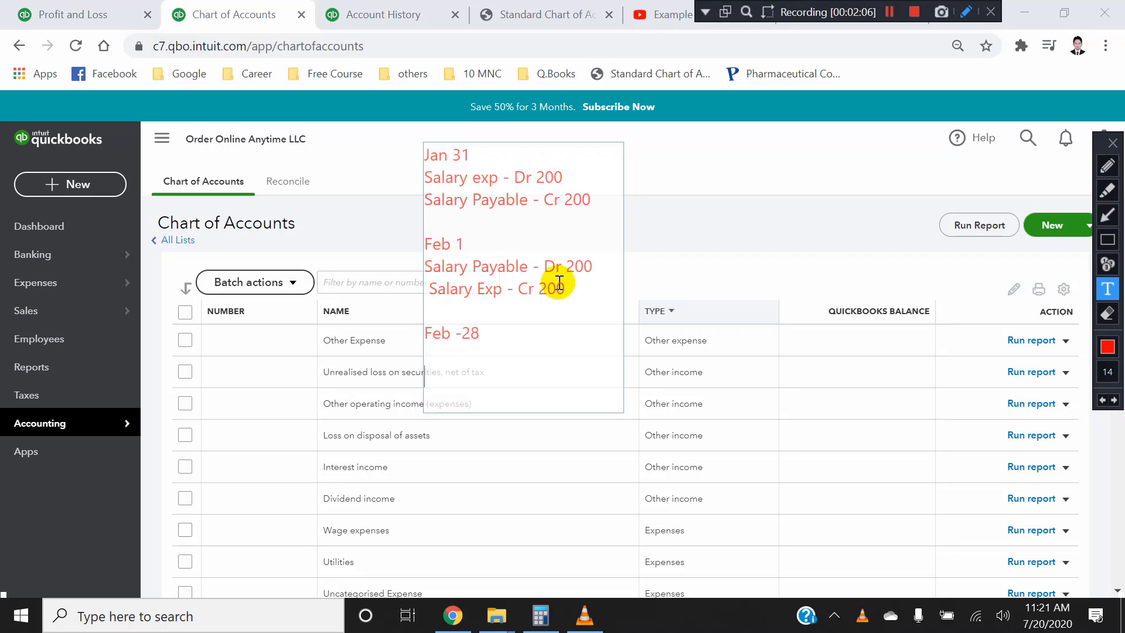
text(Salary exp 400)
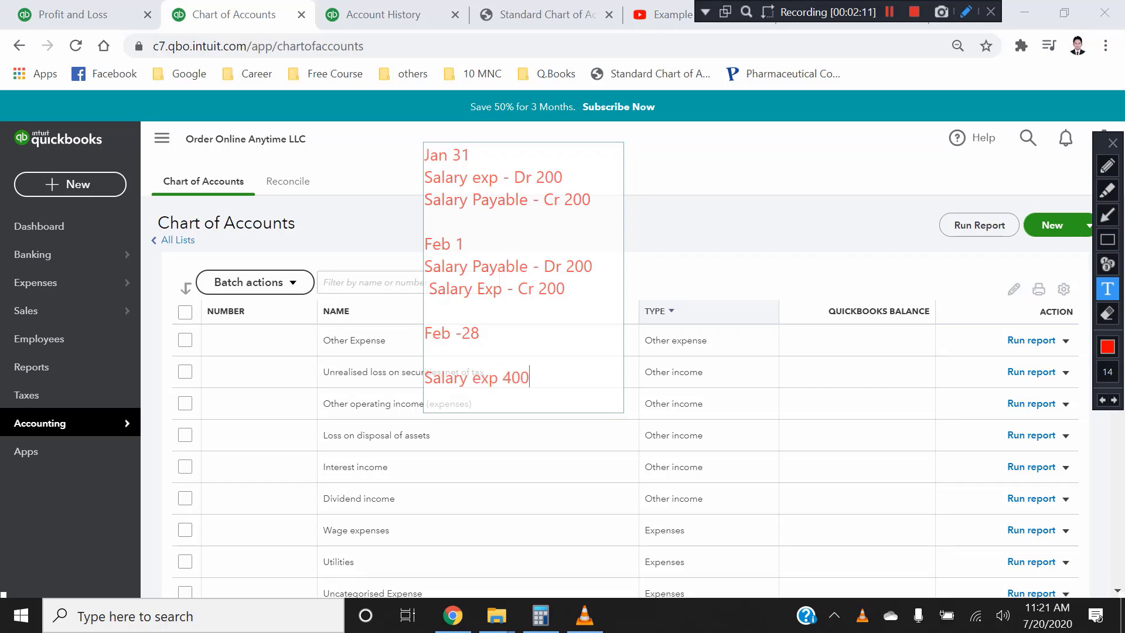
key(Return)
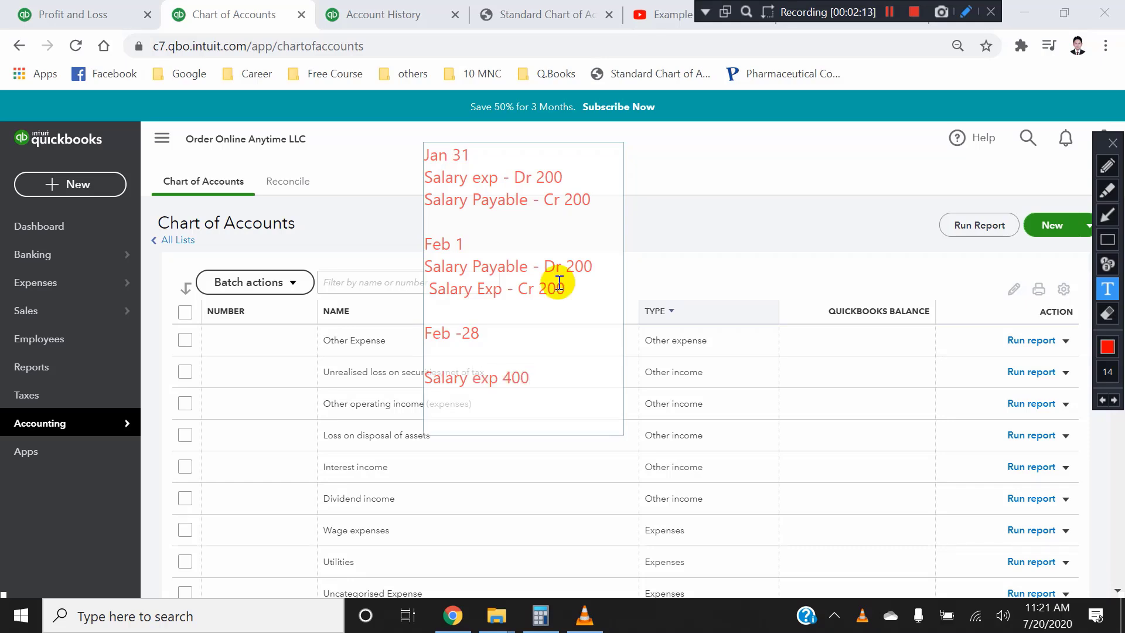
text(salary payable )
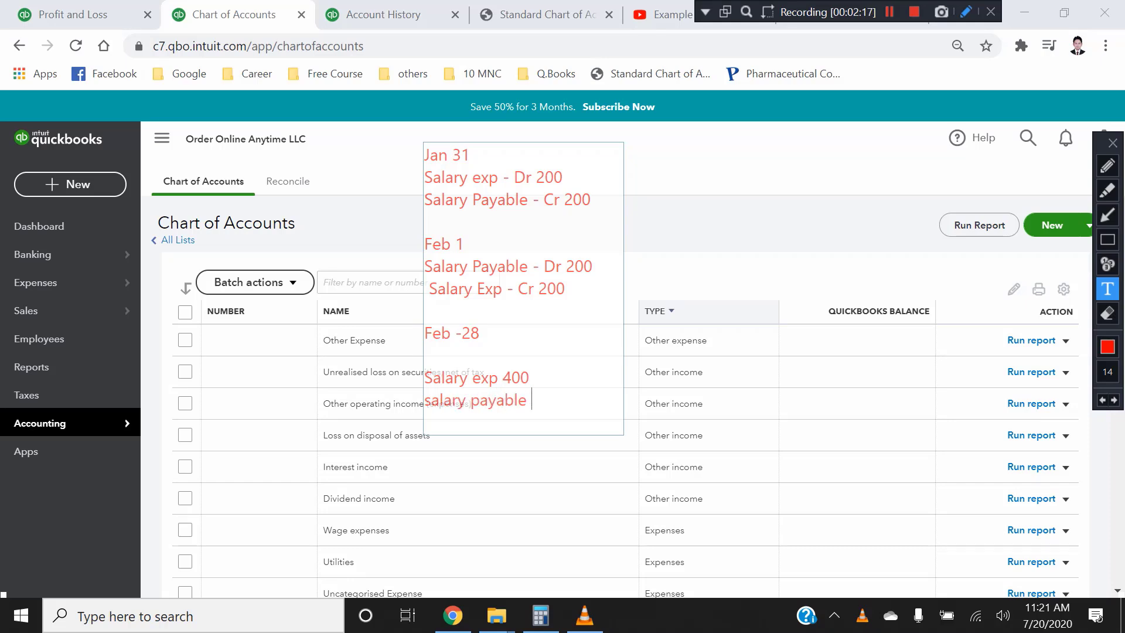
text(- 400)
- Add a "REversing" line to the note and insert the date "Mar 1" on the line above it
key(Return)
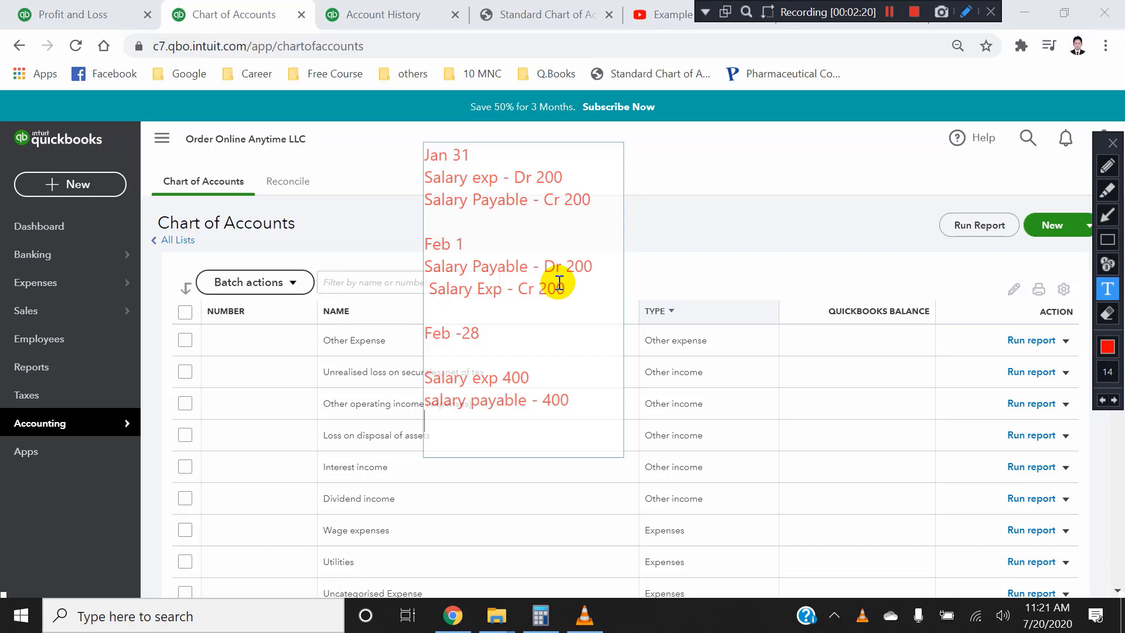
key(Return)
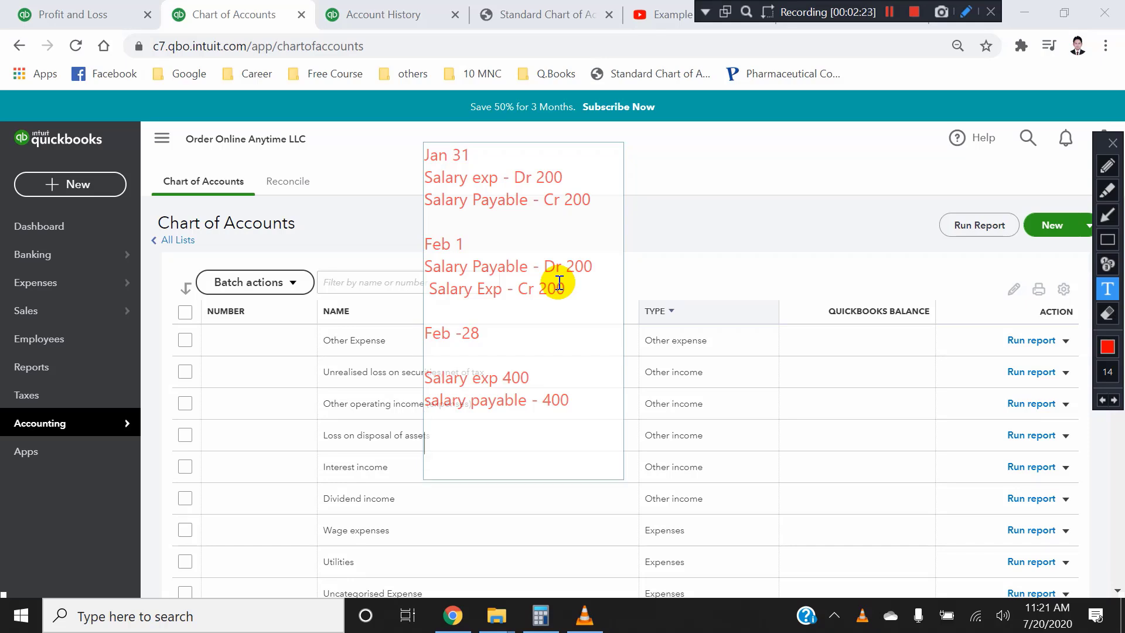
text(REversing)
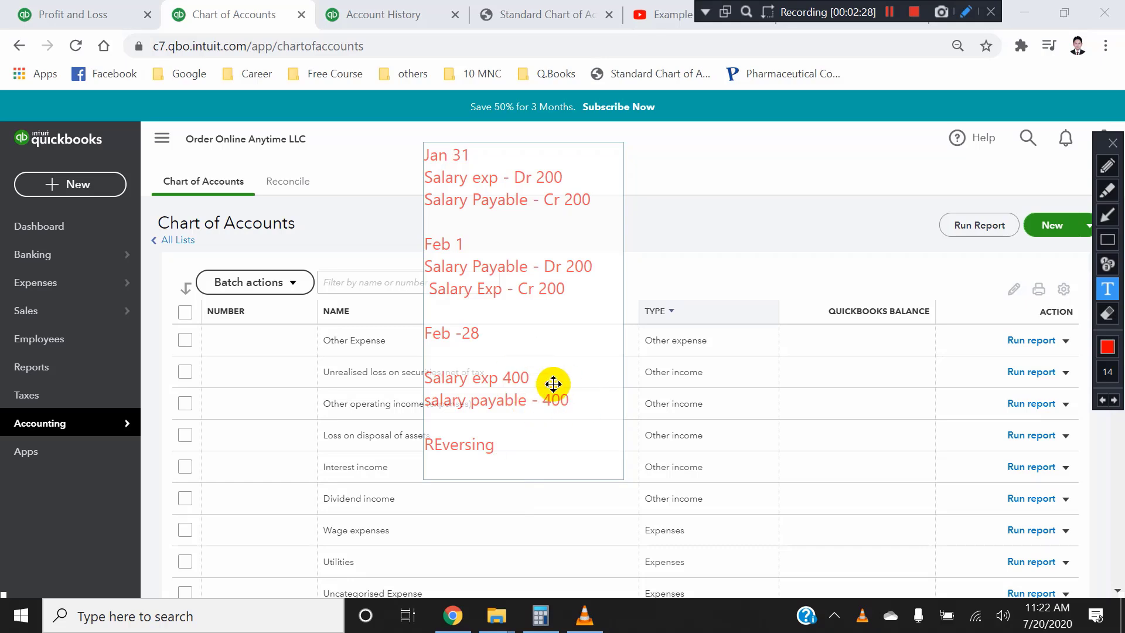
key(Return)
key(Return)
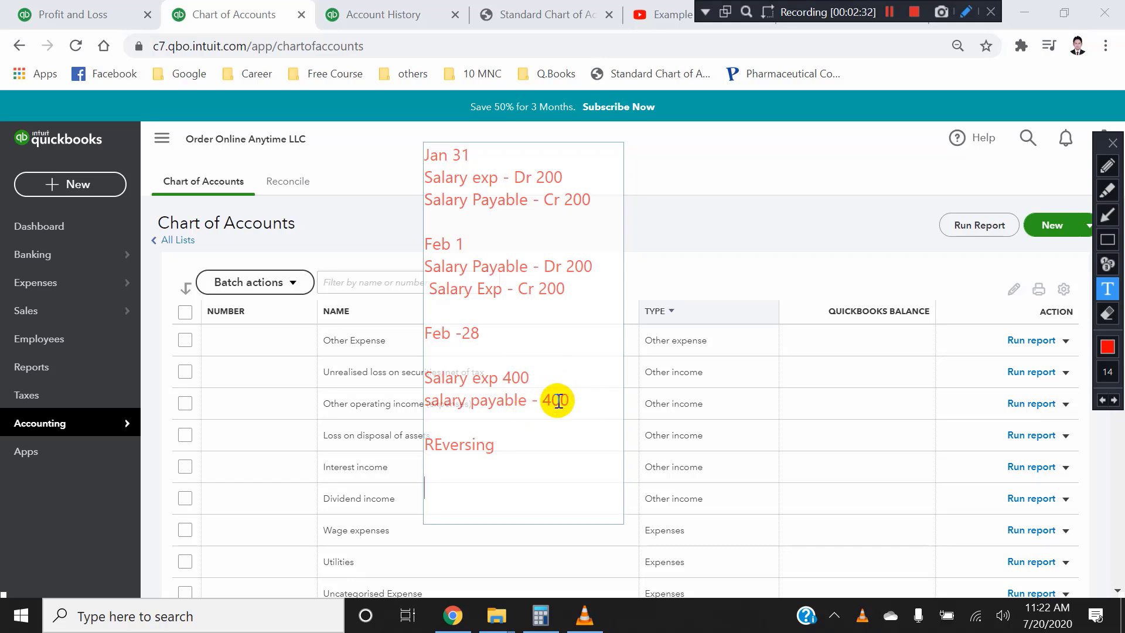
key(BackSpace)
text(Mar 1)
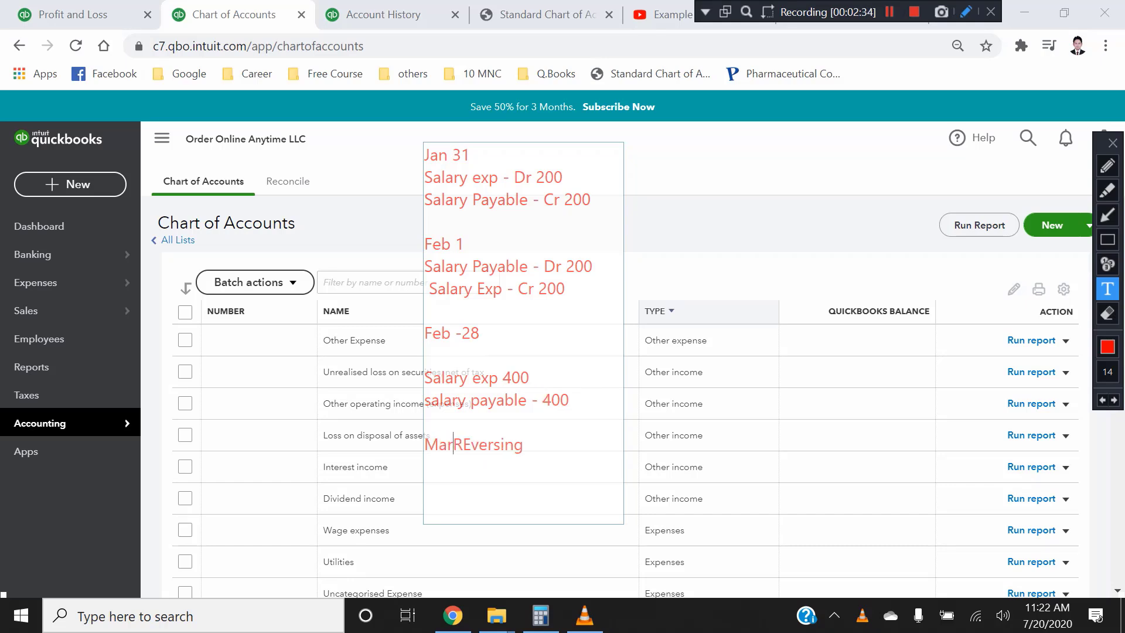
key(Return)
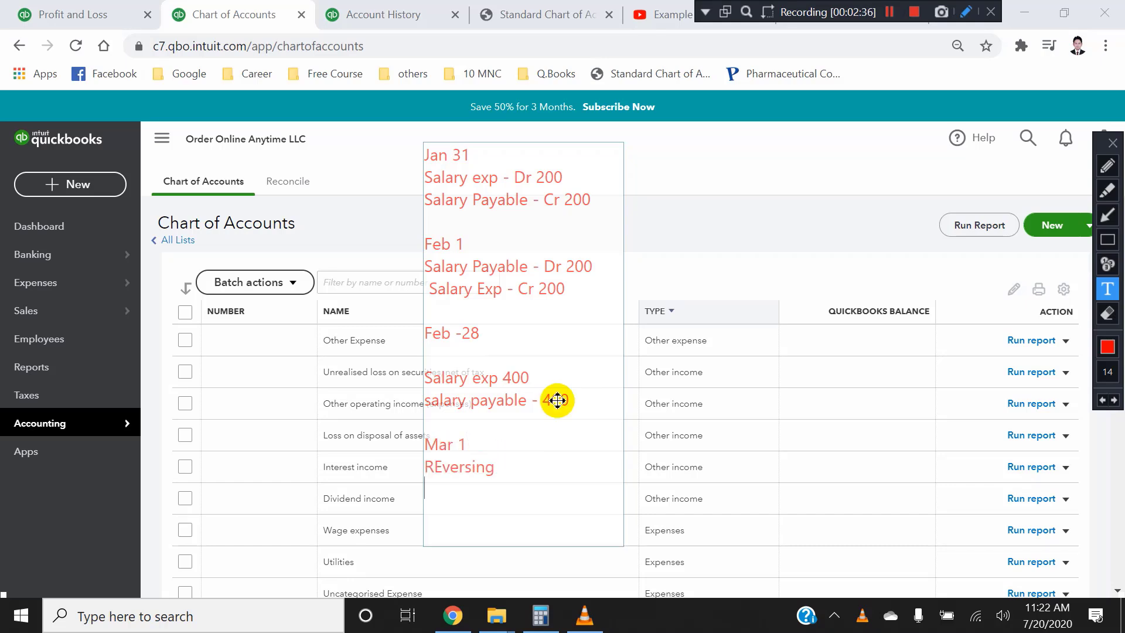
- Add the lines "Mar salary exp - 600" and "payable -600" to the note, then close the screen annotation
key(Return)
text(Mar )
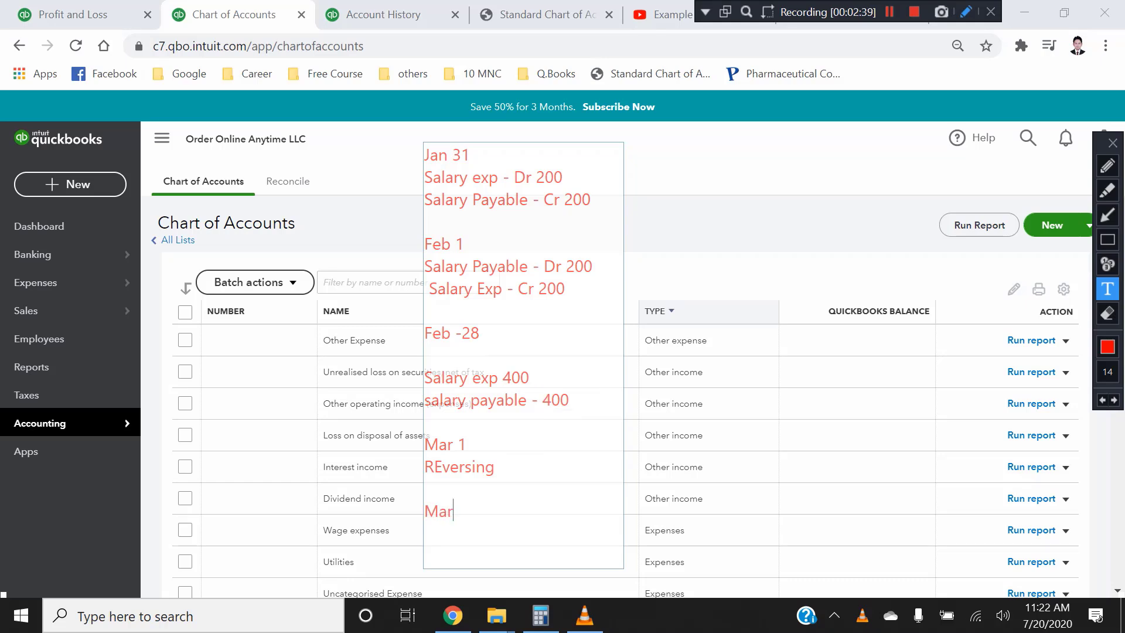
text(salary exp )
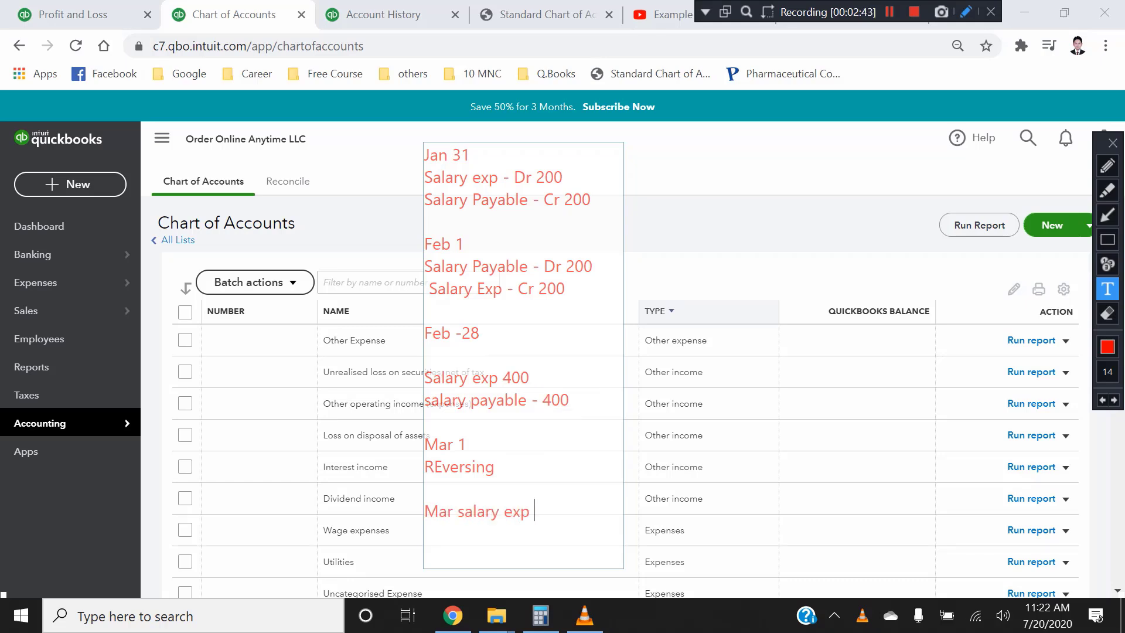
text(- 600)
key(Return)
text(payable)
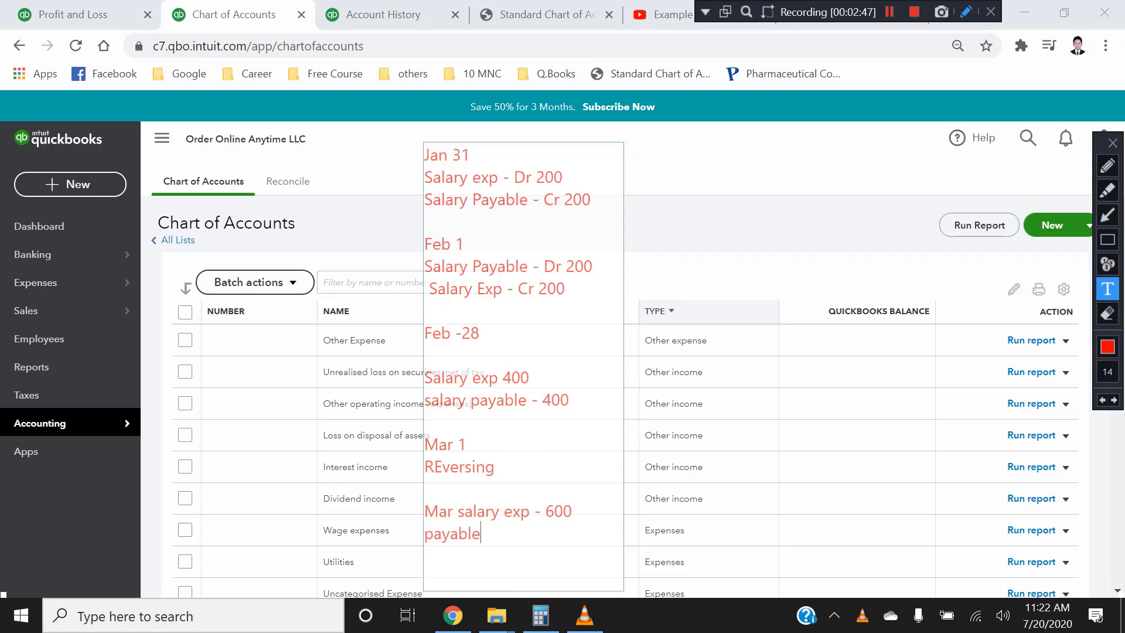
text( -600)
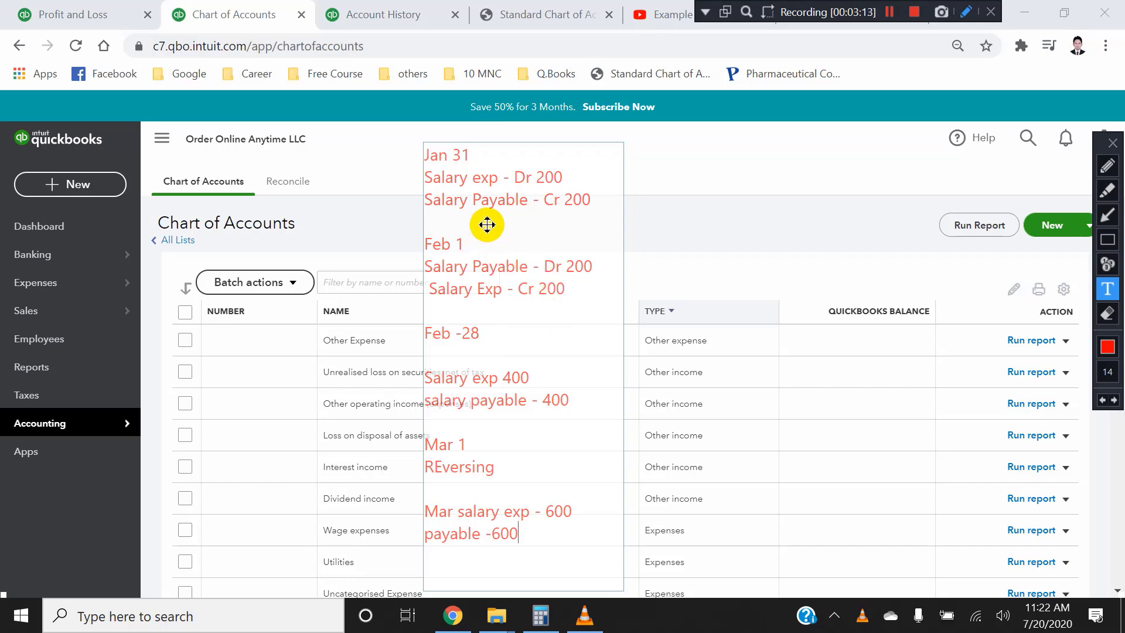
key(Escape)
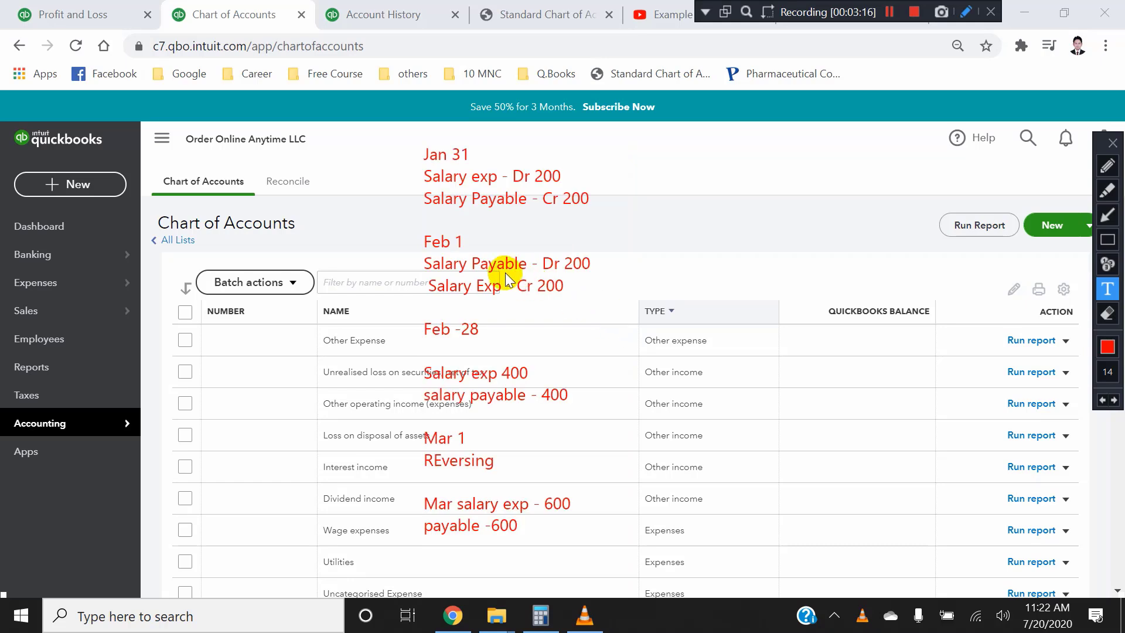
key(Escape)
- Filter the chart of accounts by the name "interest payable"
click(335, 277)
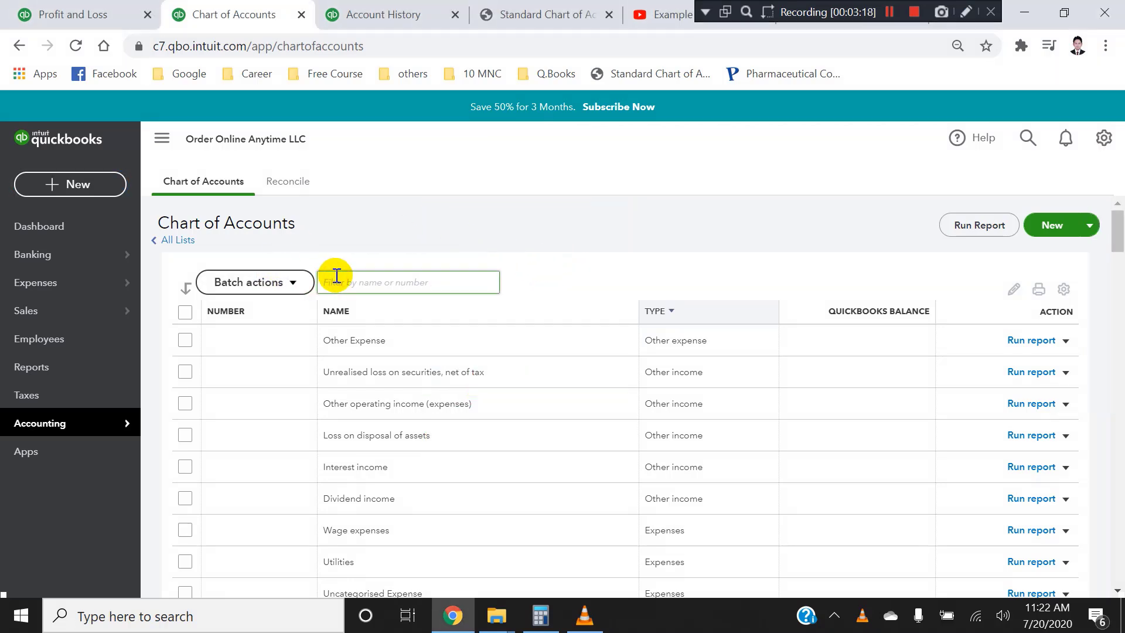
text(interes)
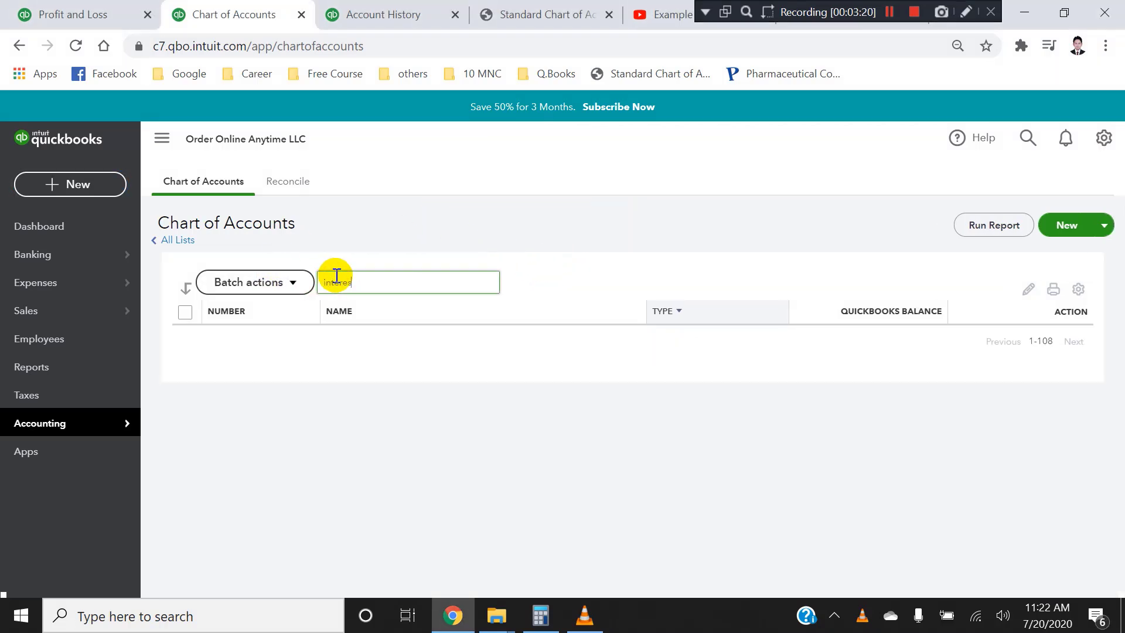
text(t payable)
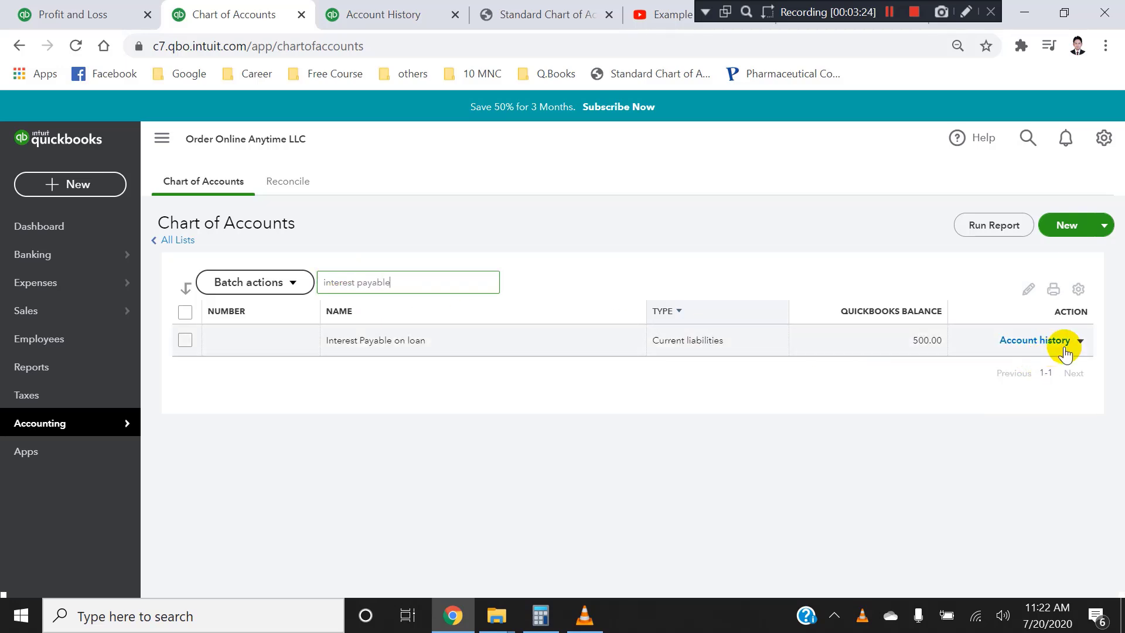
- Open the Interest Payable on loan account history and change the "Adj Entries" journal's date to 01-31-2019, saving the transaction
click(1080, 341)
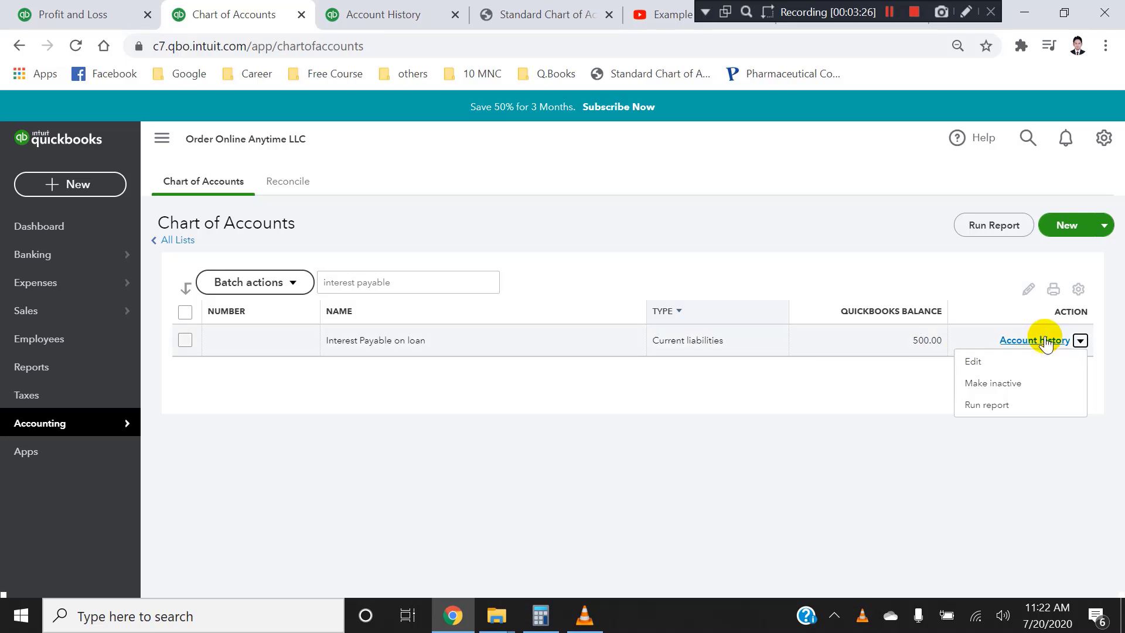
click(1046, 341)
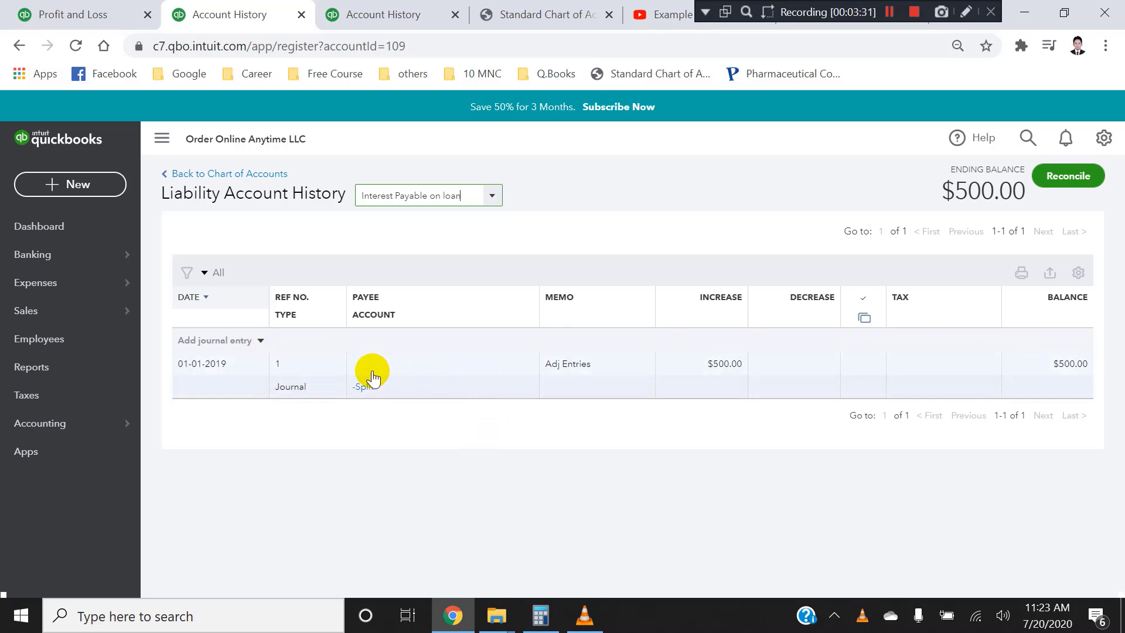
click(261, 341)
click(619, 381)
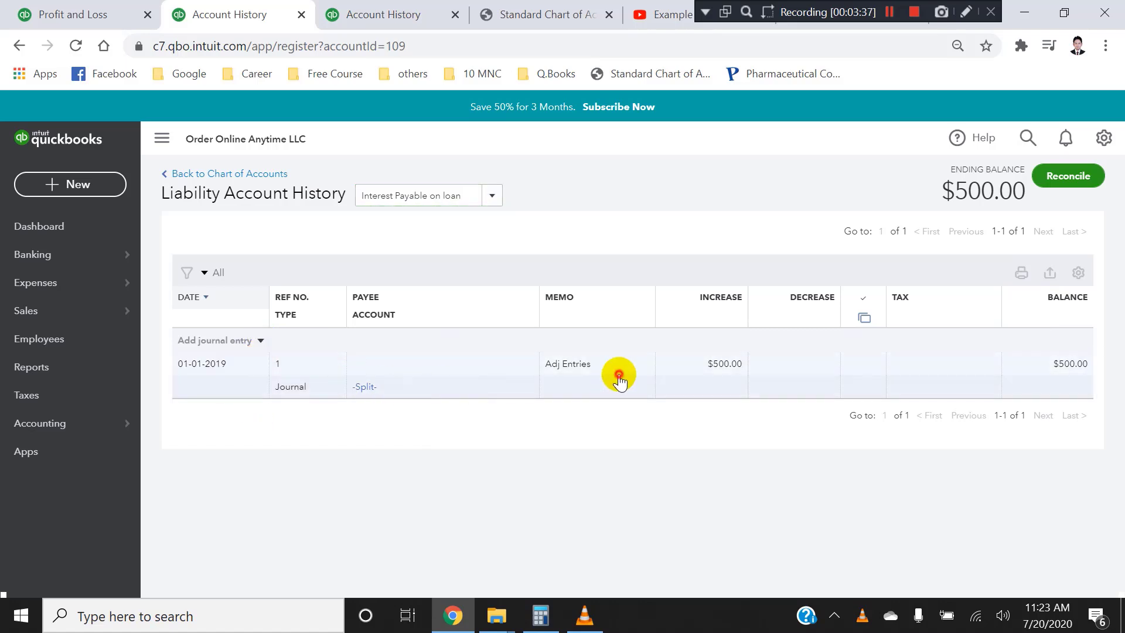
click(254, 375)
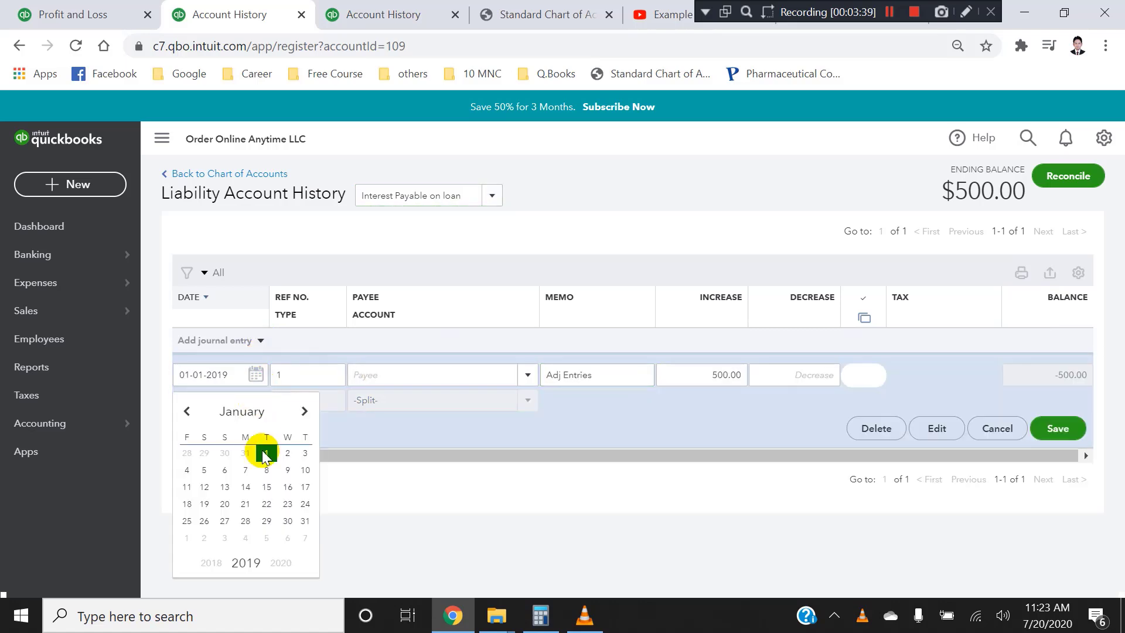
click(305, 521)
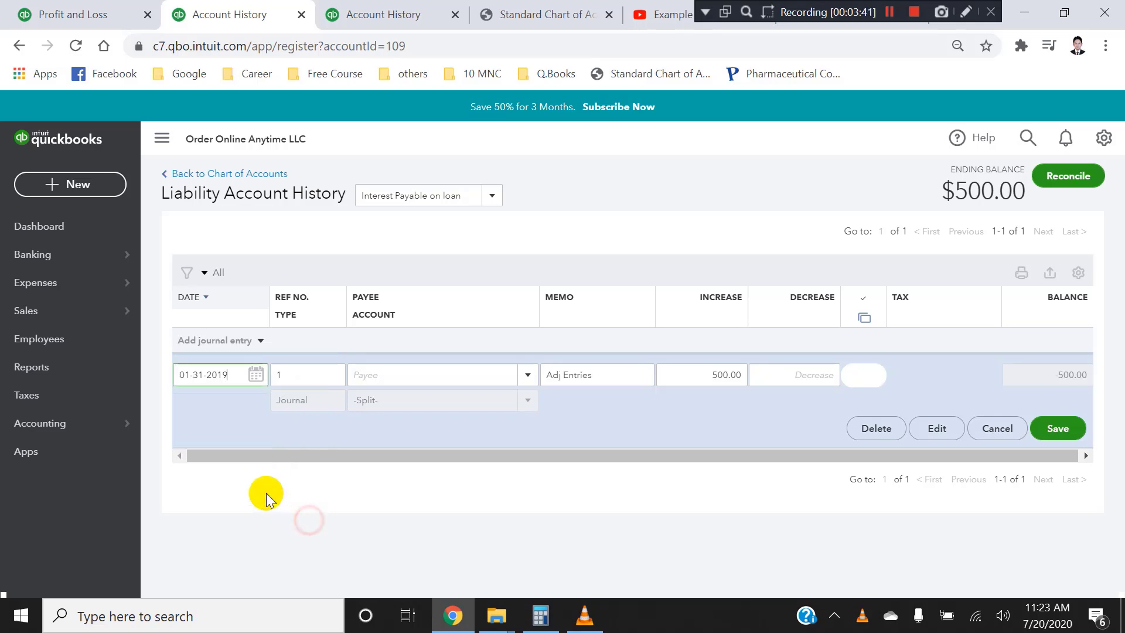
click(1046, 429)
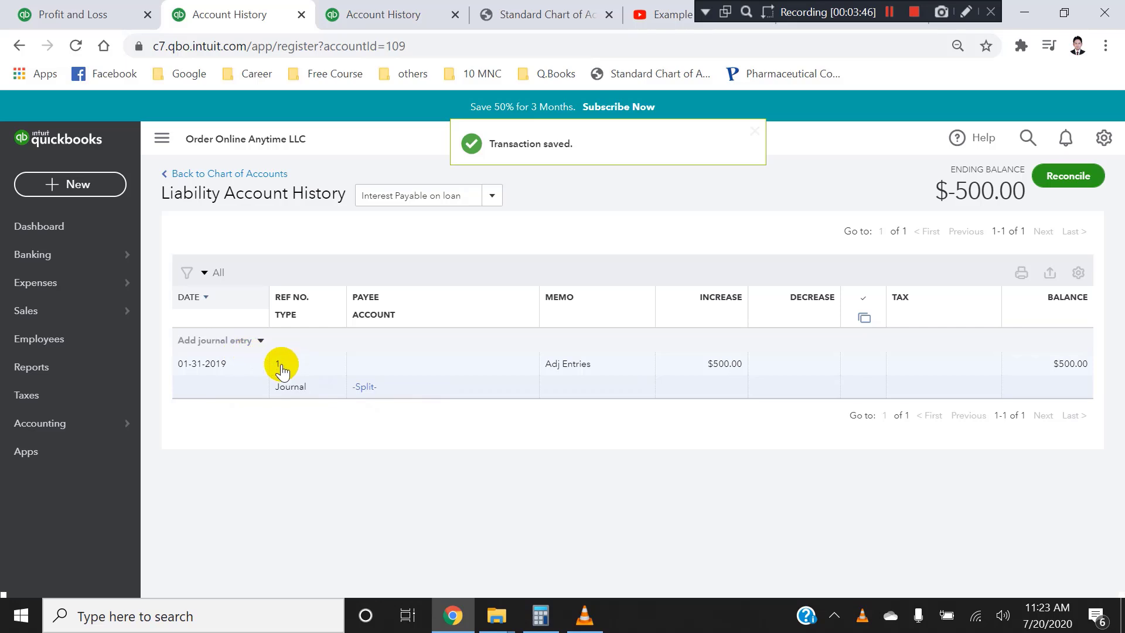
- Add a new journal entry to the Interest Payable on loan register, dated 02-01-2019
click(261, 341)
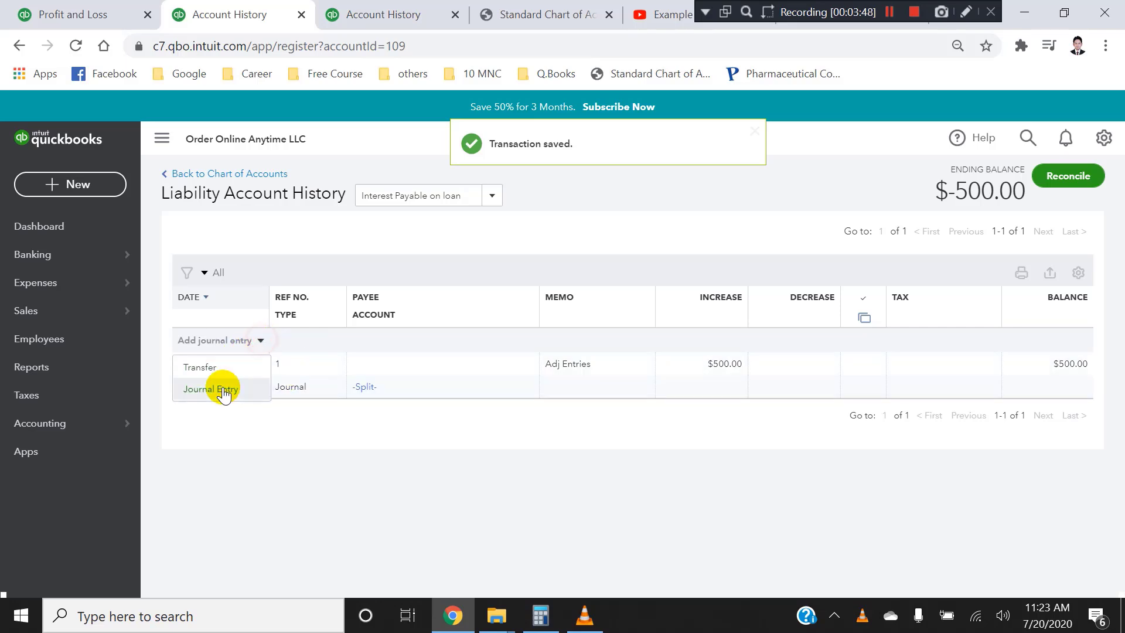
click(221, 388)
click(255, 376)
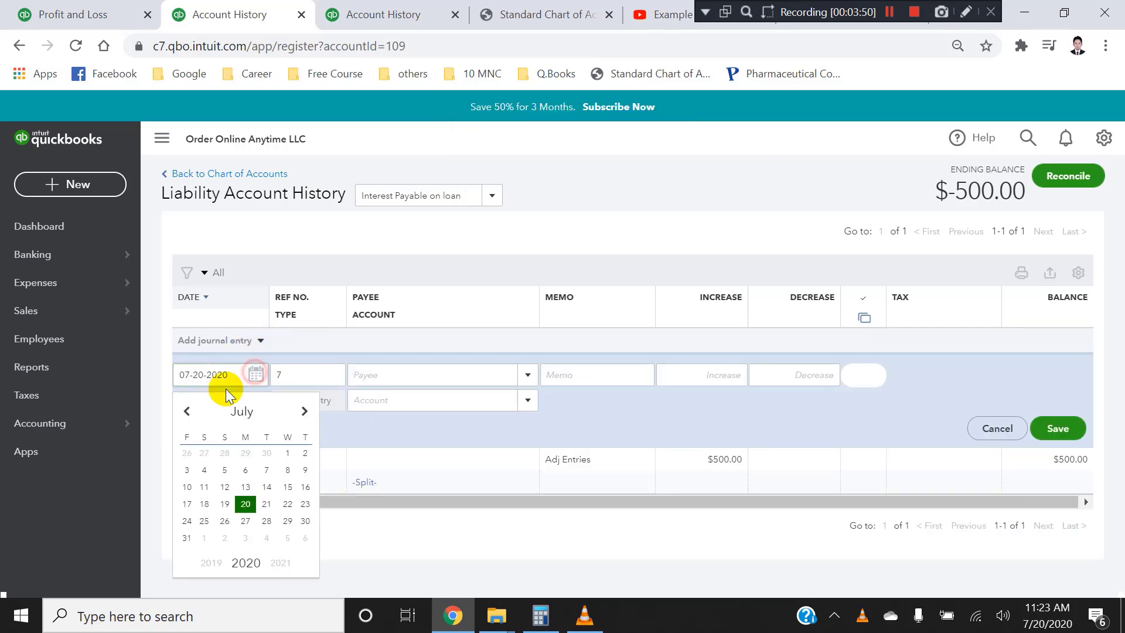
click(262, 410)
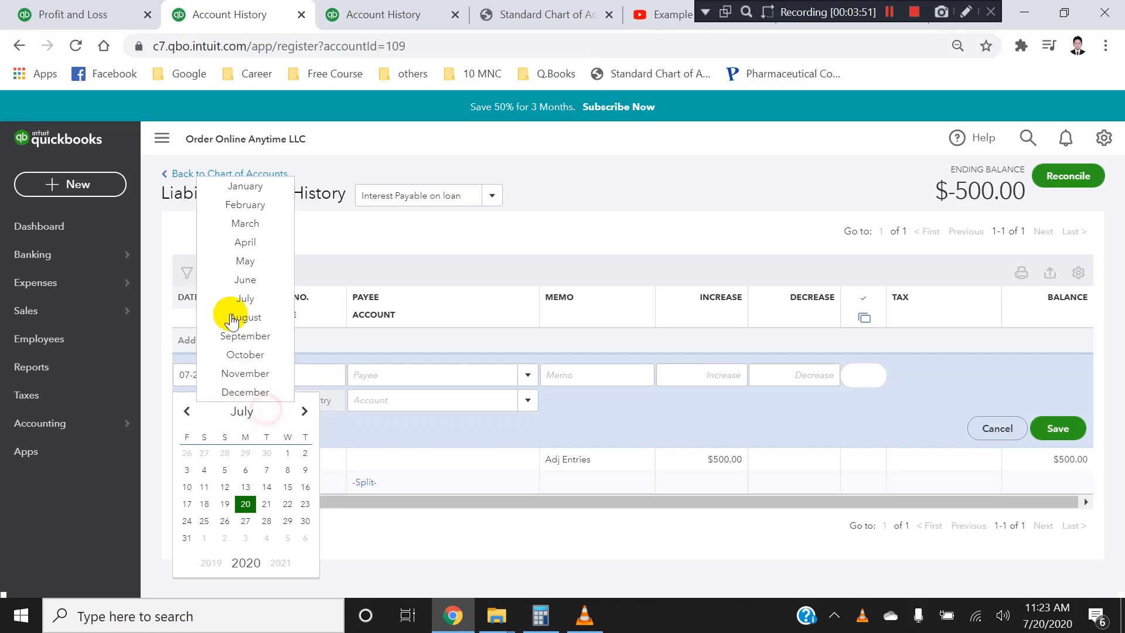
click(249, 205)
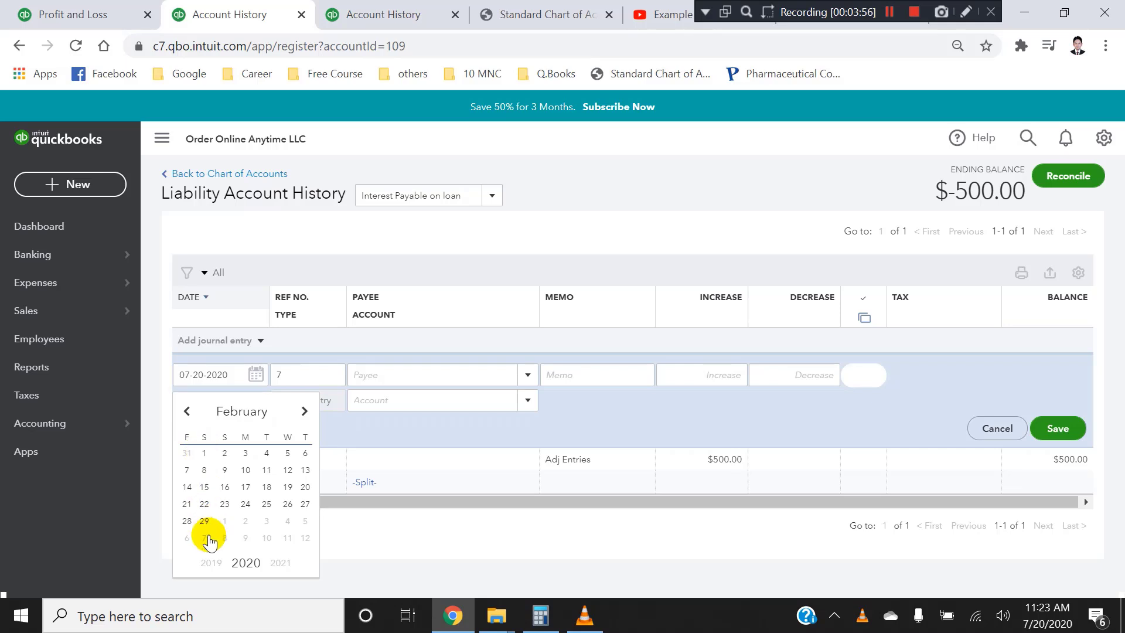
click(212, 564)
click(187, 454)
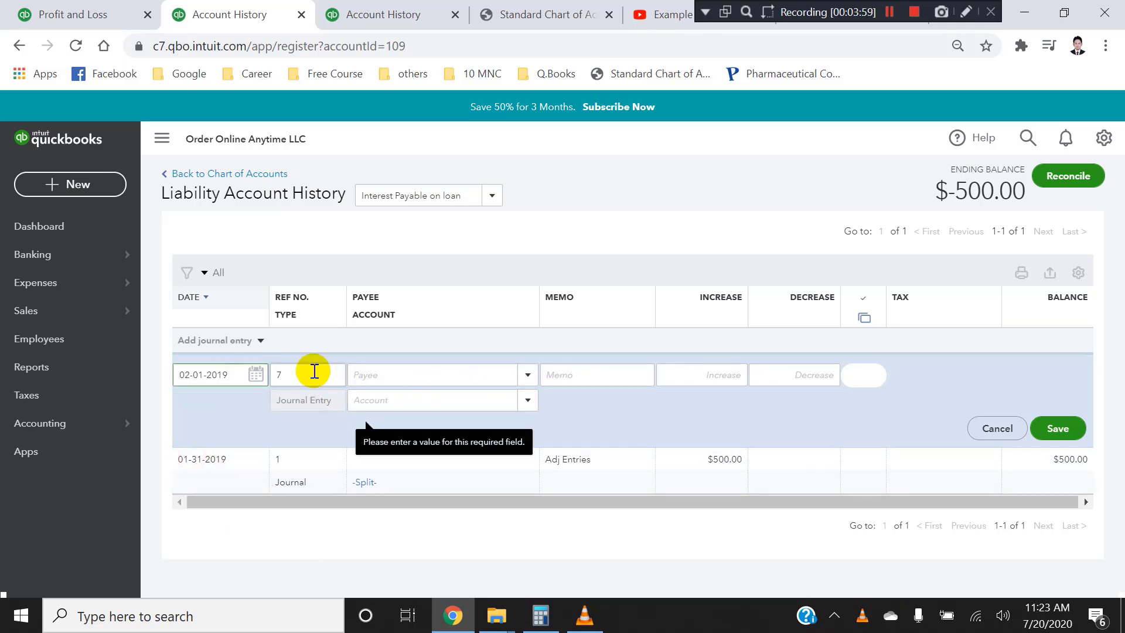
- Enter a decrease of 500 against the Interest expense account in the new journal entry and save it
click(451, 399)
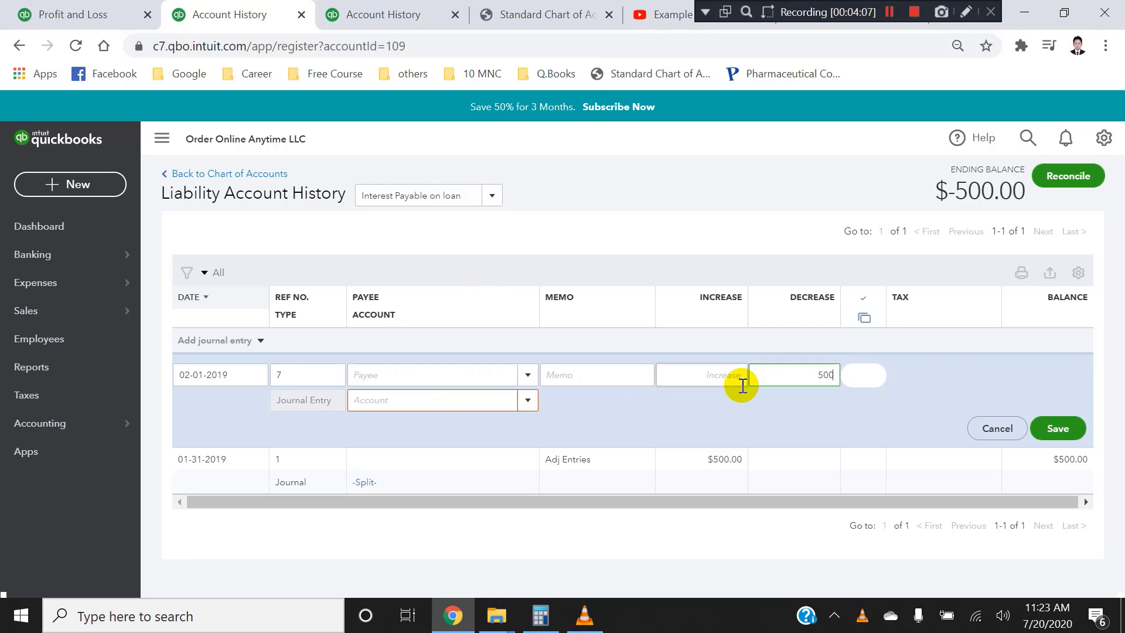
click(485, 397)
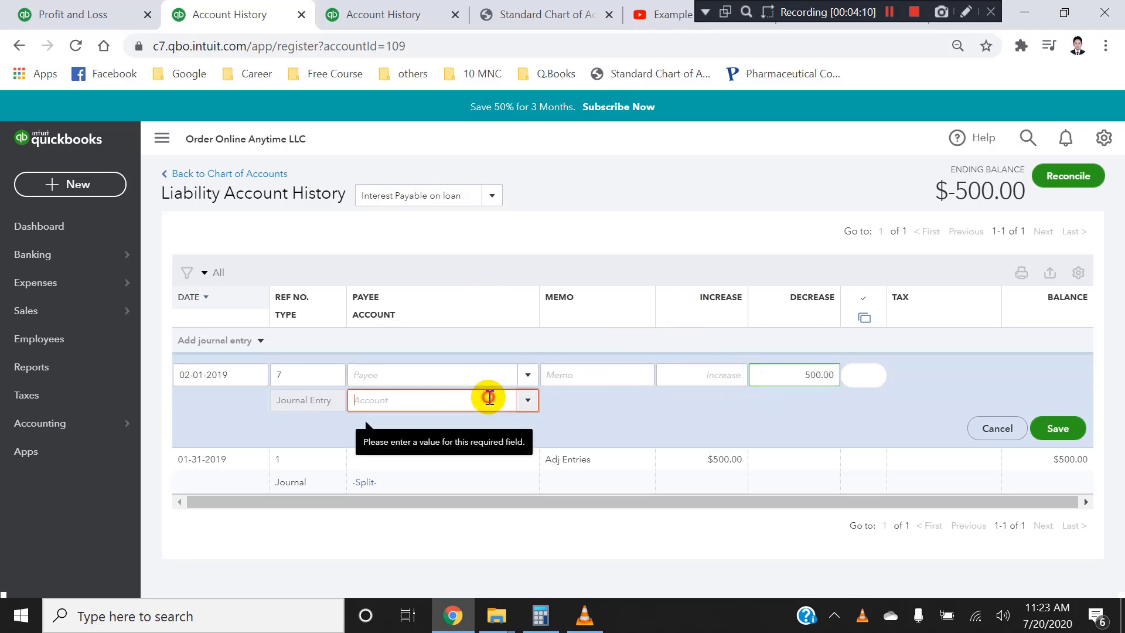
text(inter)
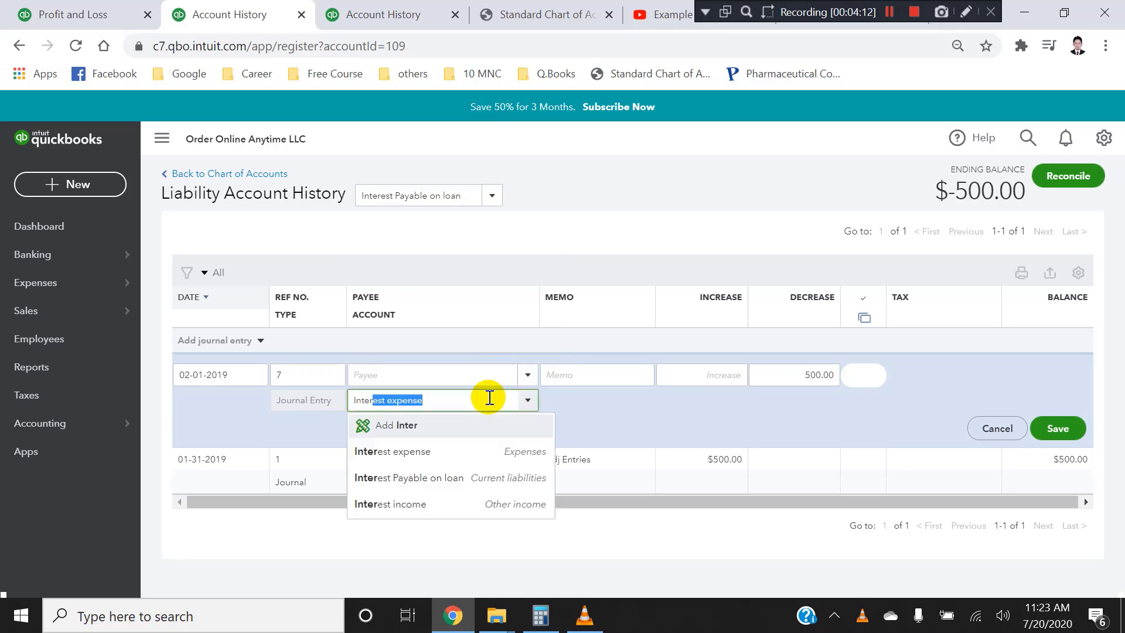
click(429, 452)
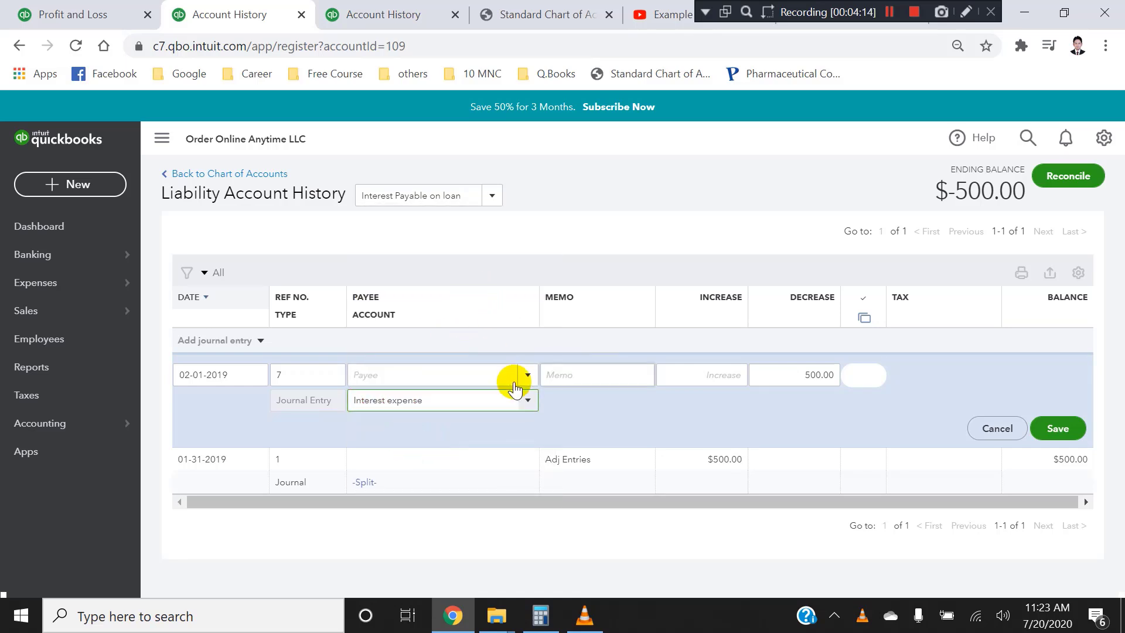
click(1056, 428)
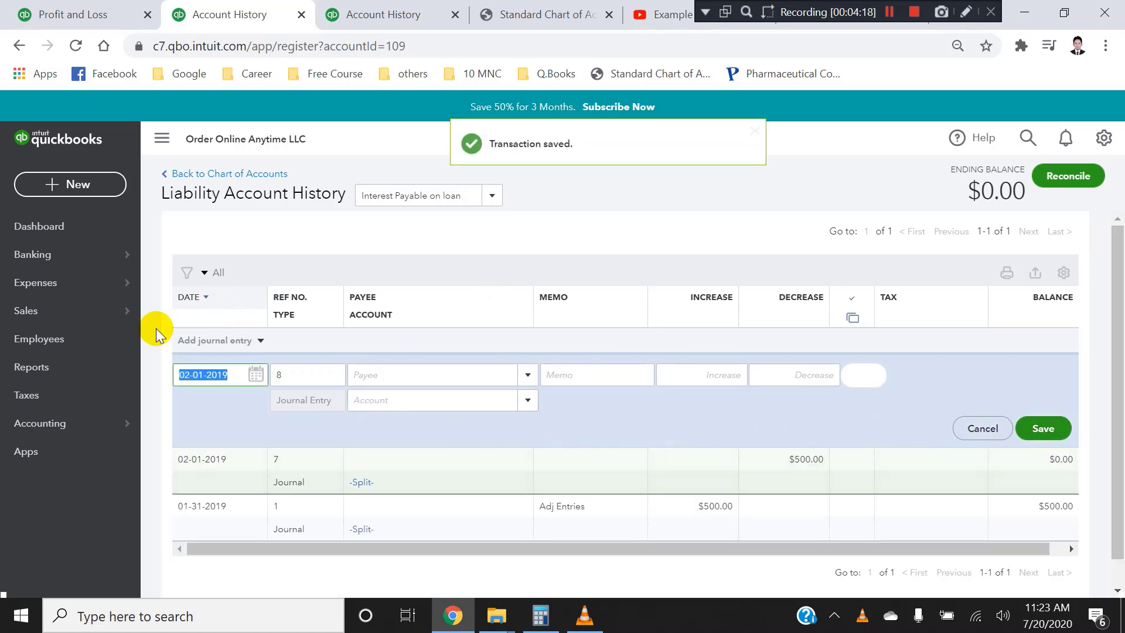
- Return to the chart of accounts and check the balance of the interest payable account
mouse_move(108, 439)
click(202, 431)
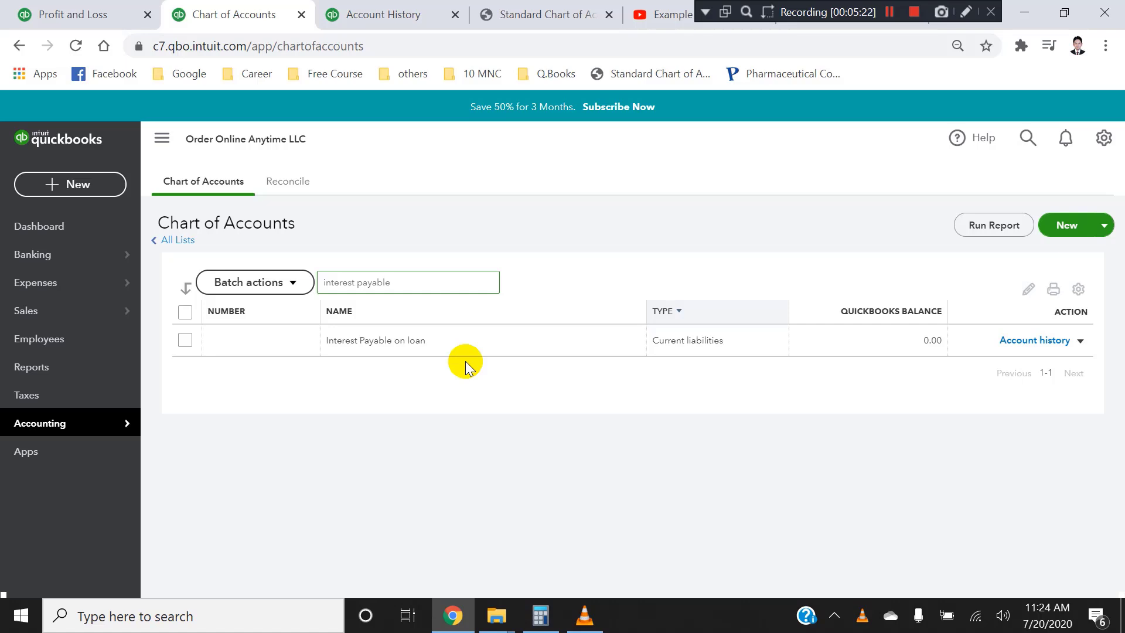
click(892, 194)
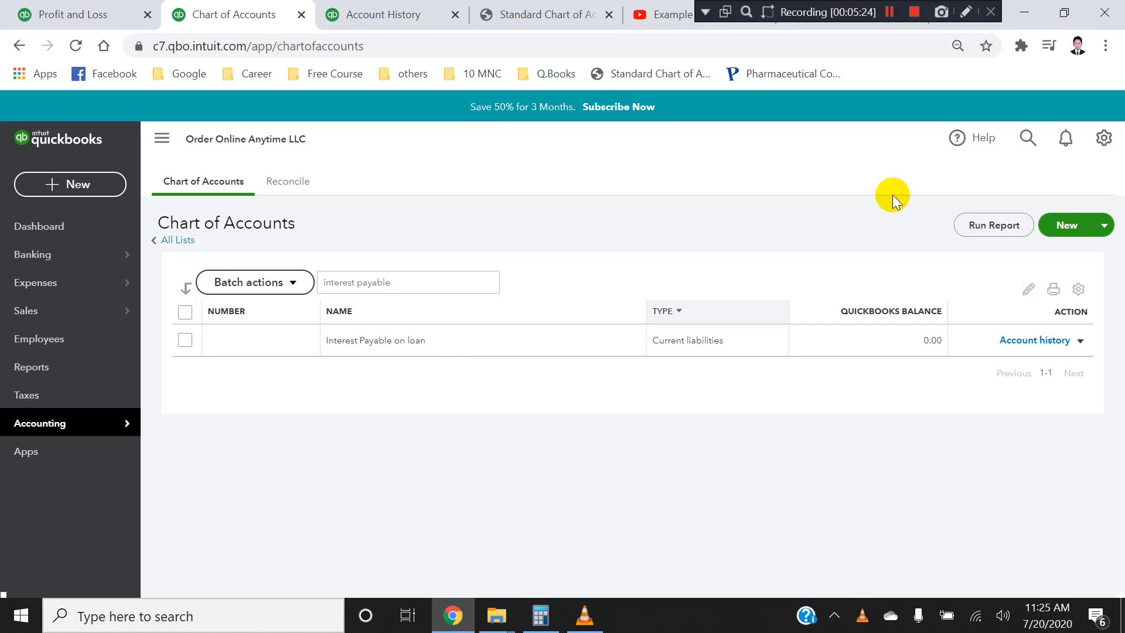
- Open the report list and outline the Reports entry and the Balance Sheet report with red annotation rectangles, closing the annotation after
click(84, 369)
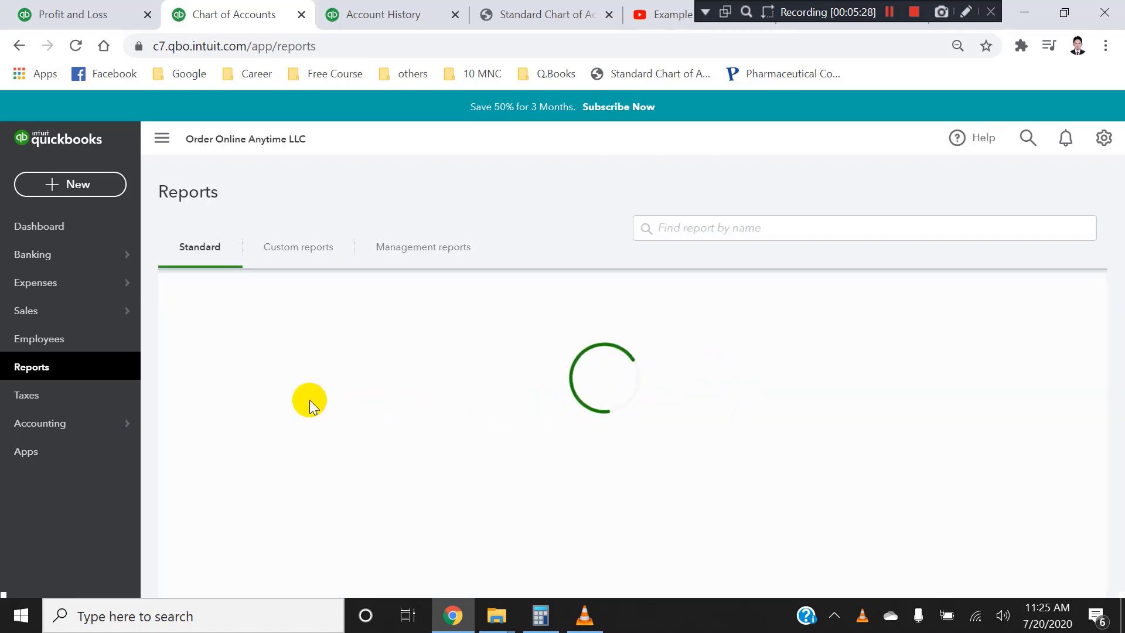
key(F9)
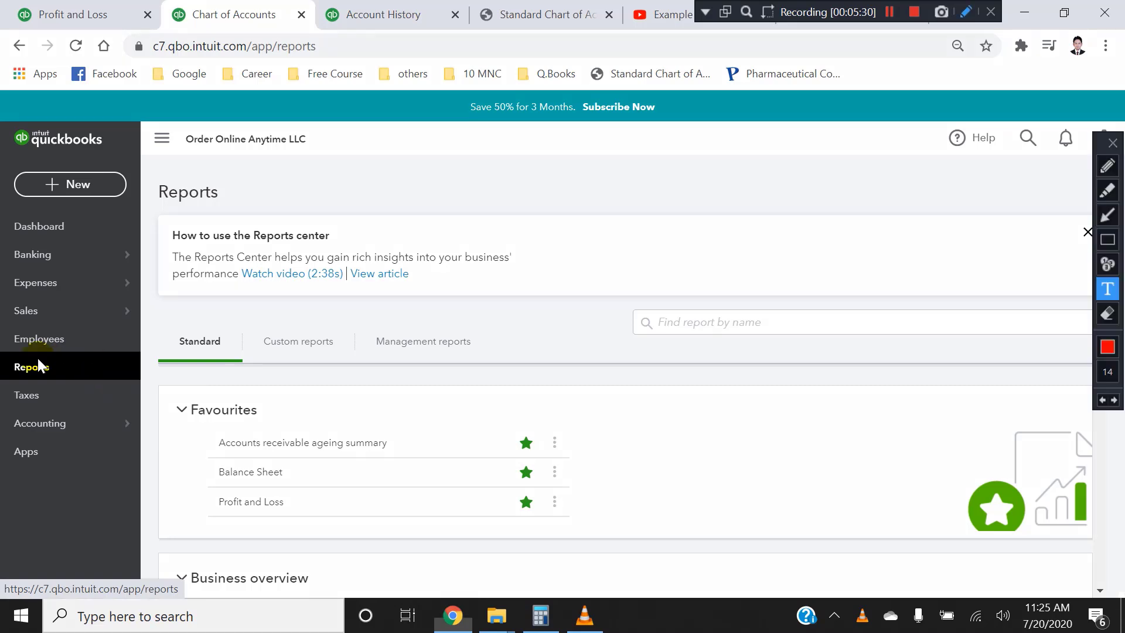
click(1107, 239)
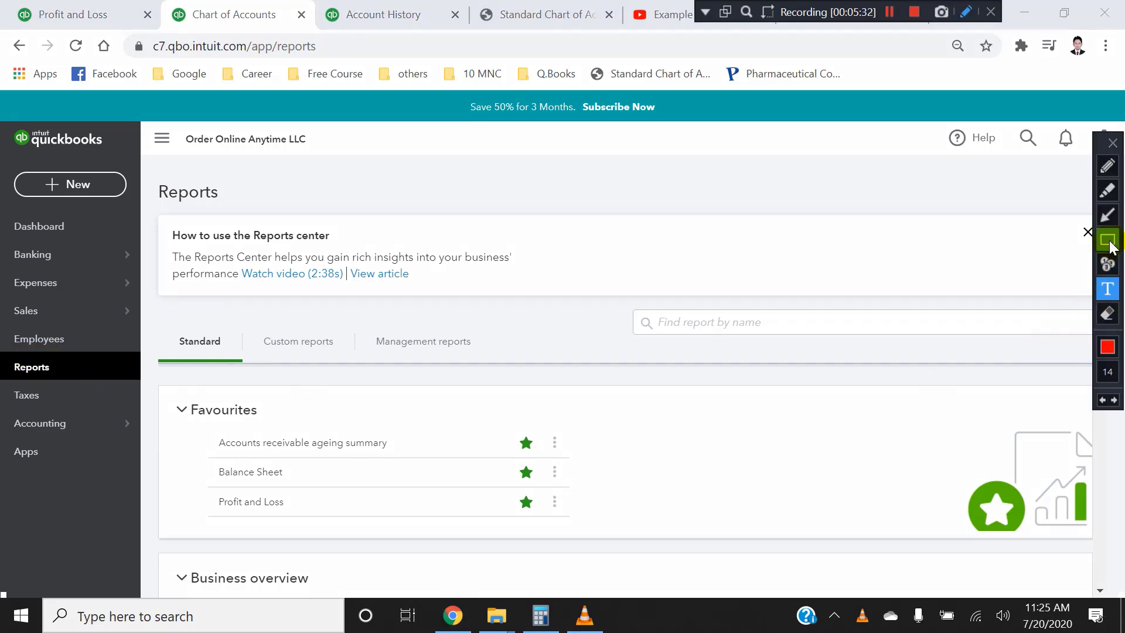
drag(12, 373, 89, 383)
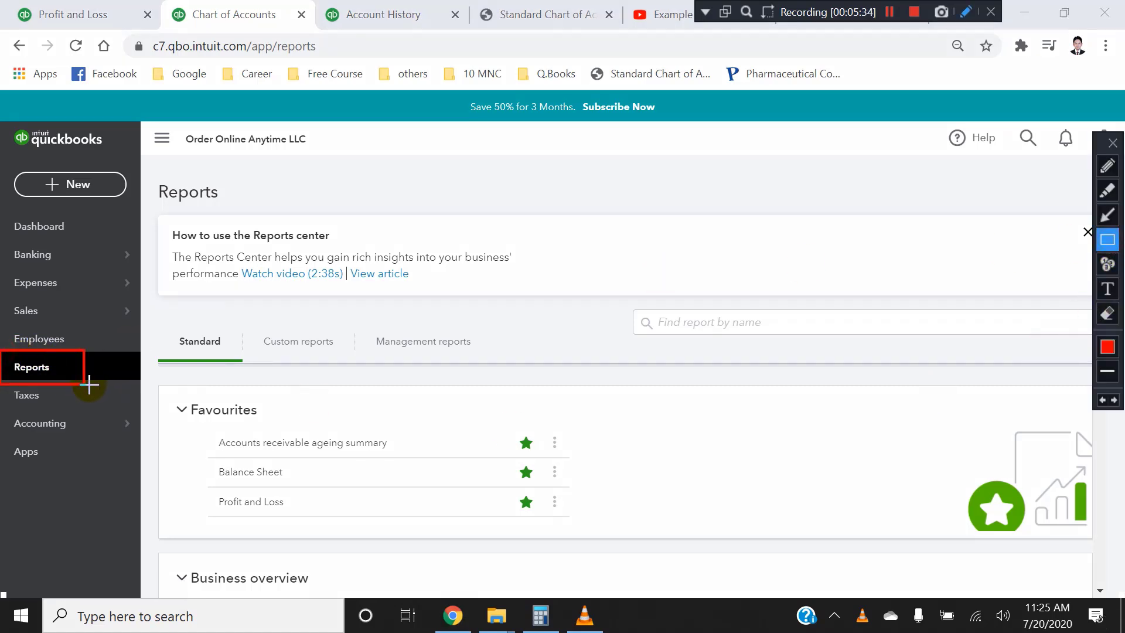
mouse_move(204, 458)
mouse_down()
mouse_move(231, 477)
mouse_move(470, 510)
mouse_move(564, 499)
mouse_move(581, 487)
mouse_up()
key(Escape)
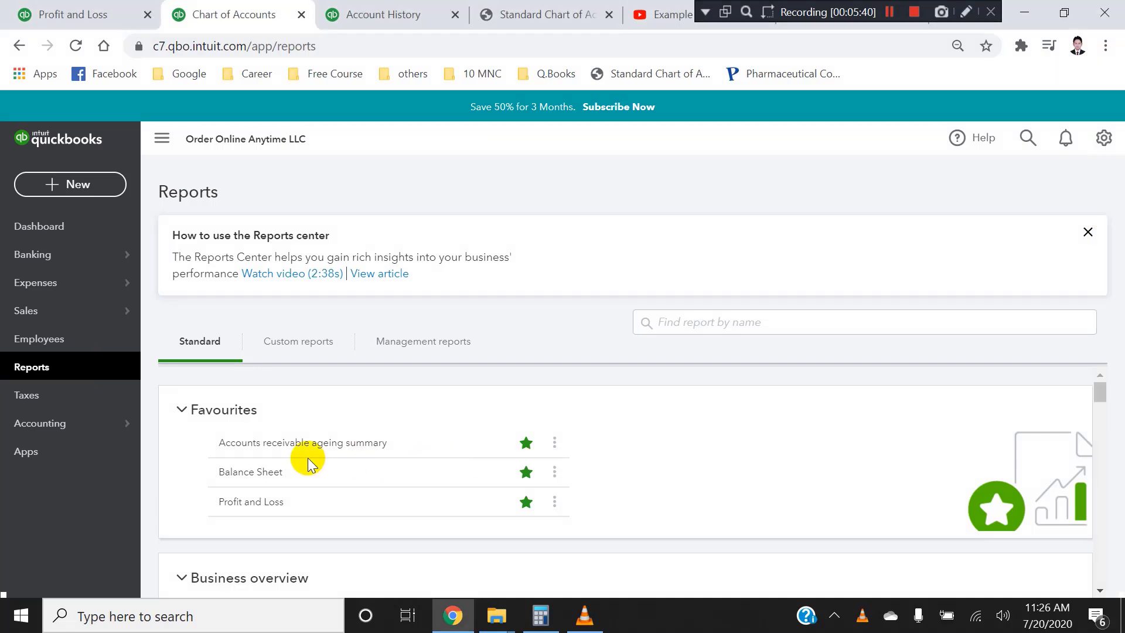
- Open the Balance Sheet report and set the start of its report period to 01-01-2019
click(258, 473)
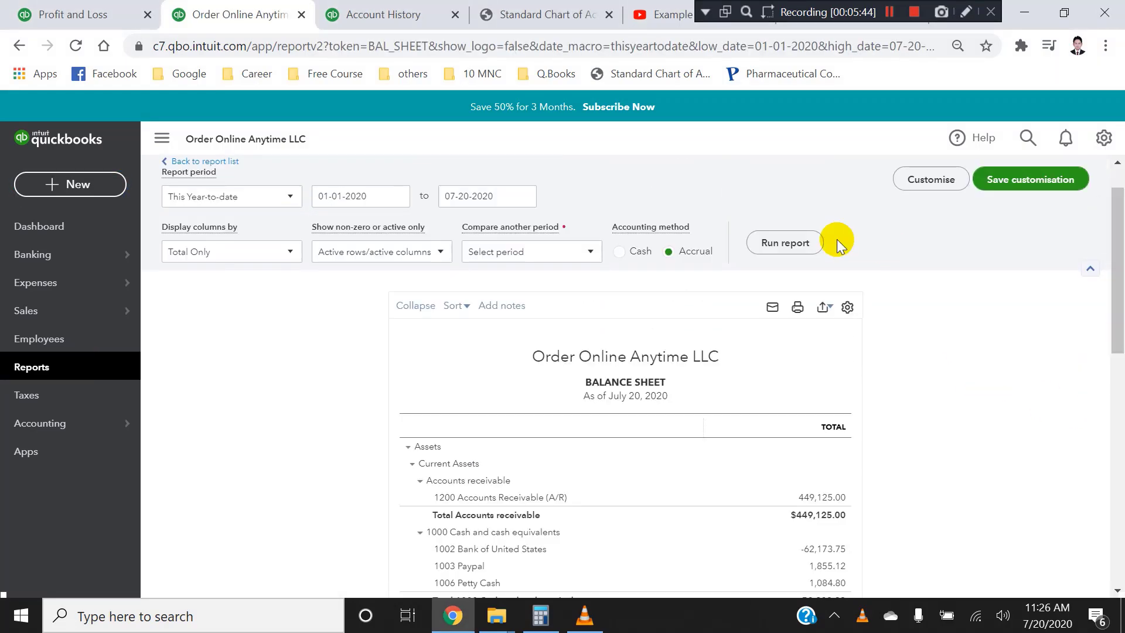
click(395, 196)
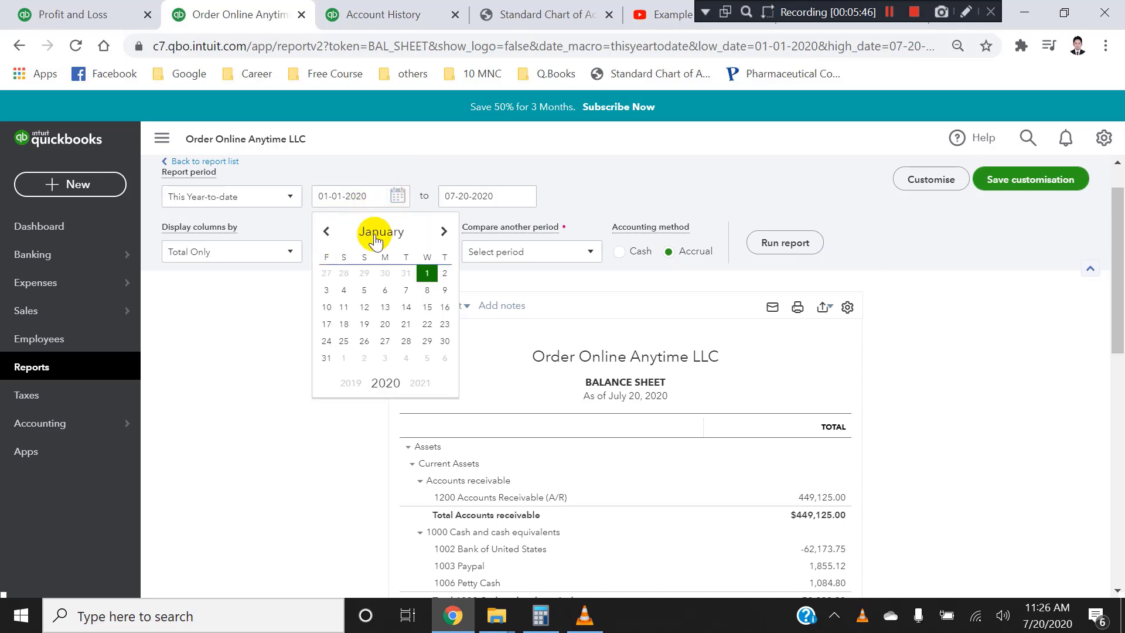
click(378, 230)
click(381, 252)
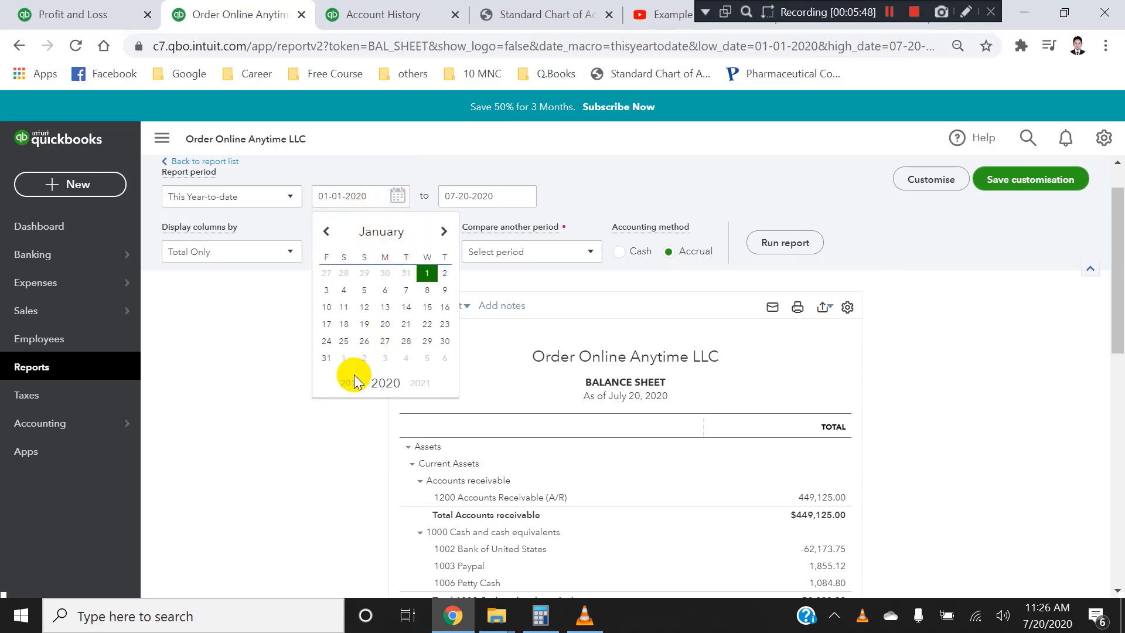
click(352, 378)
click(405, 273)
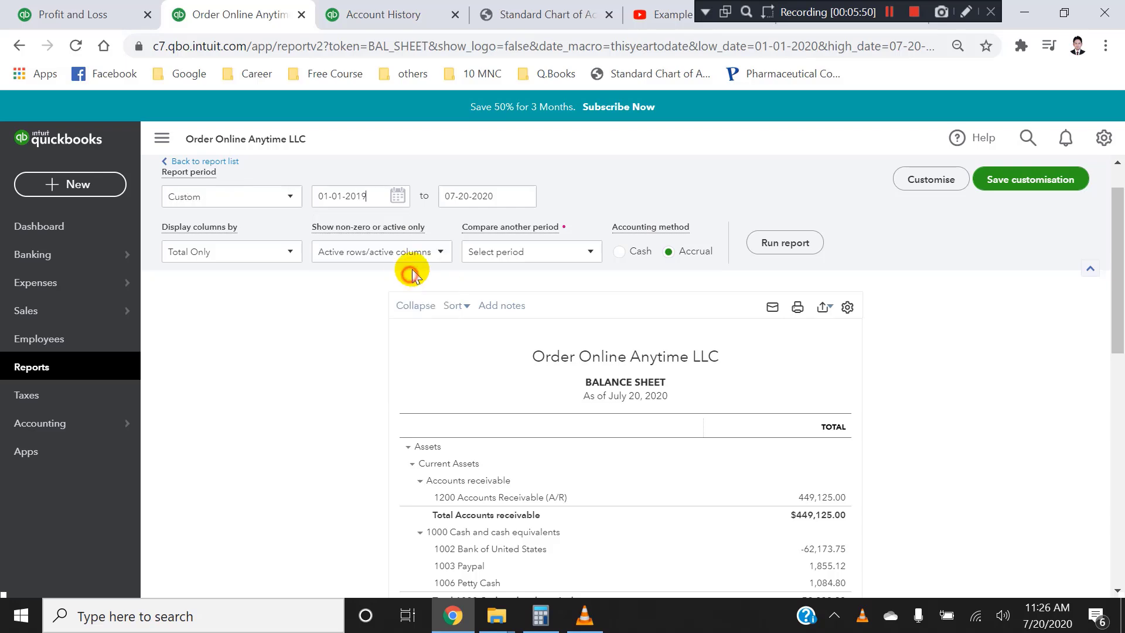
- Set the end of the report period to 12-31-2019 and run the balance sheet
click(524, 197)
click(511, 229)
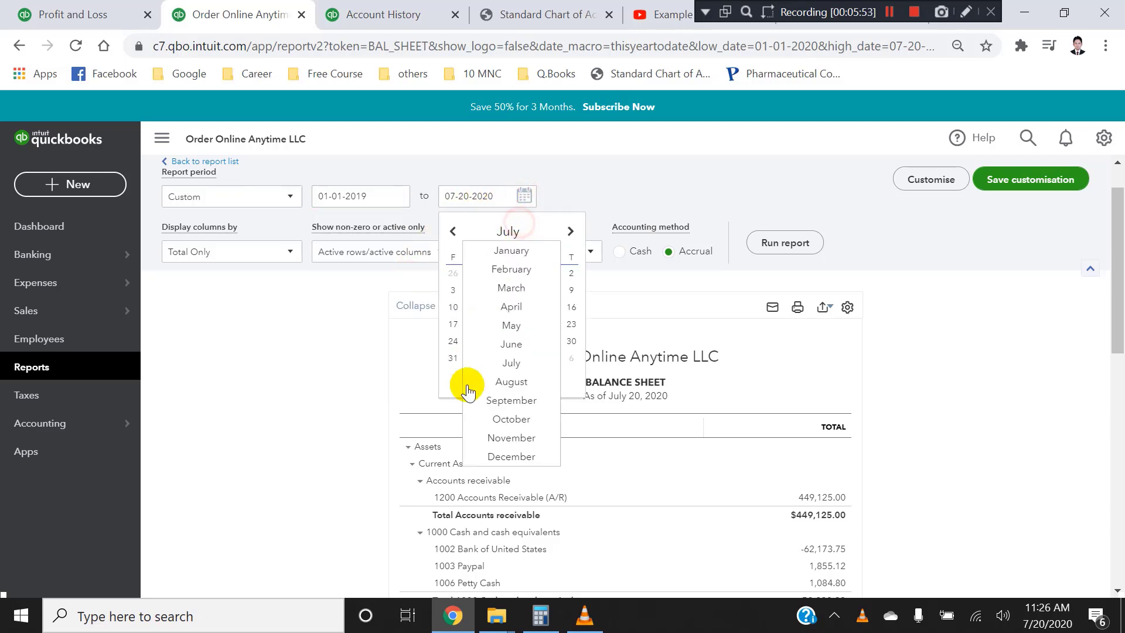
click(489, 457)
click(479, 382)
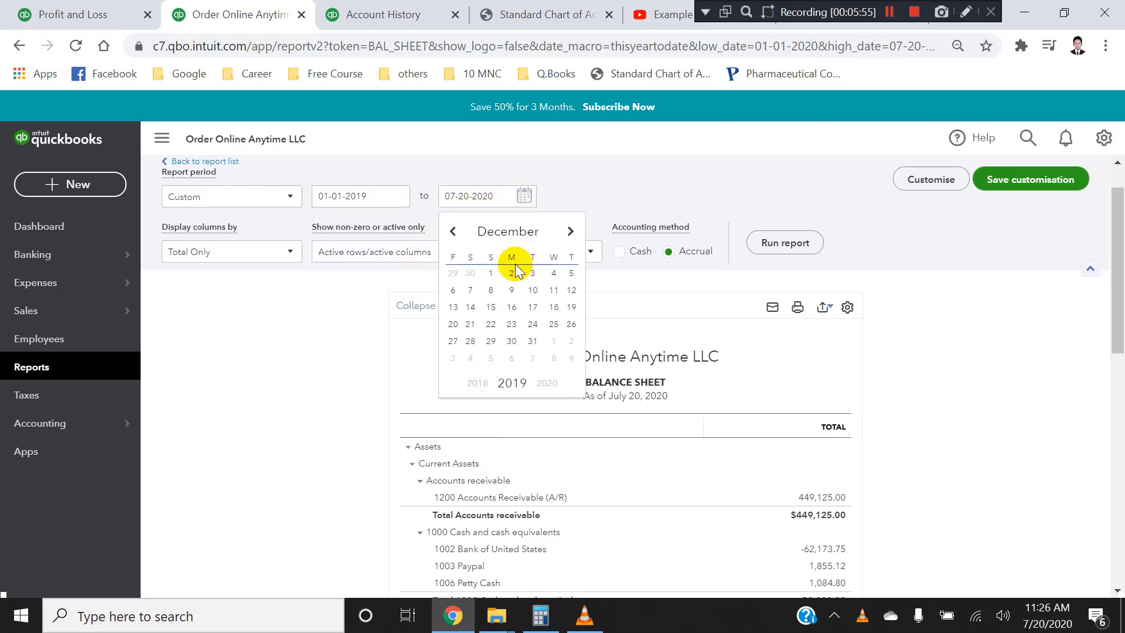
click(532, 341)
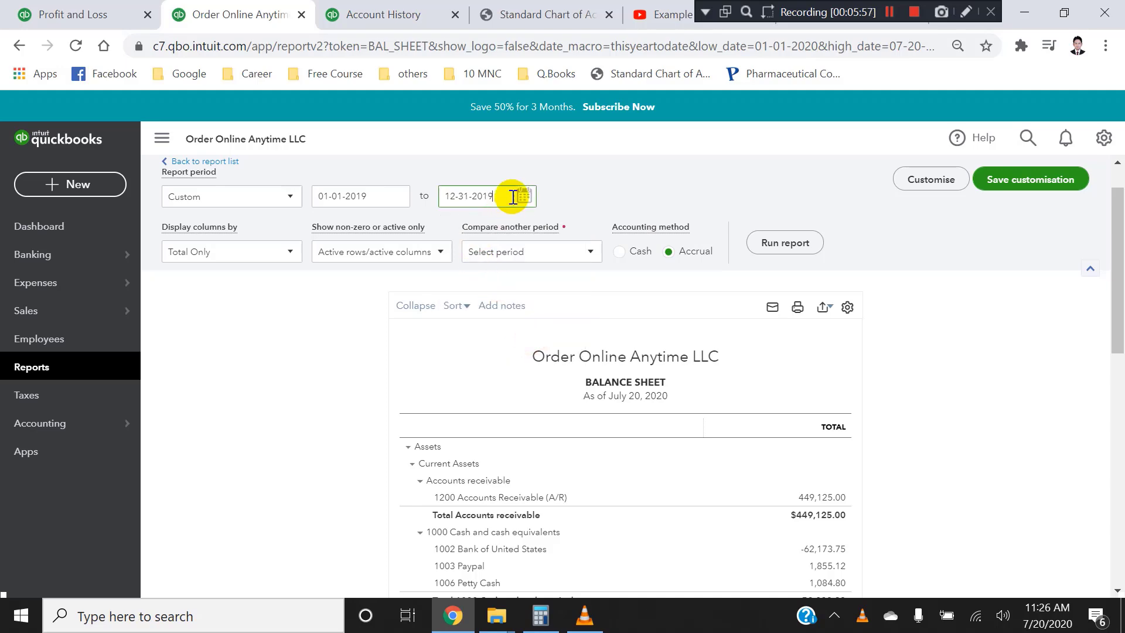
click(787, 244)
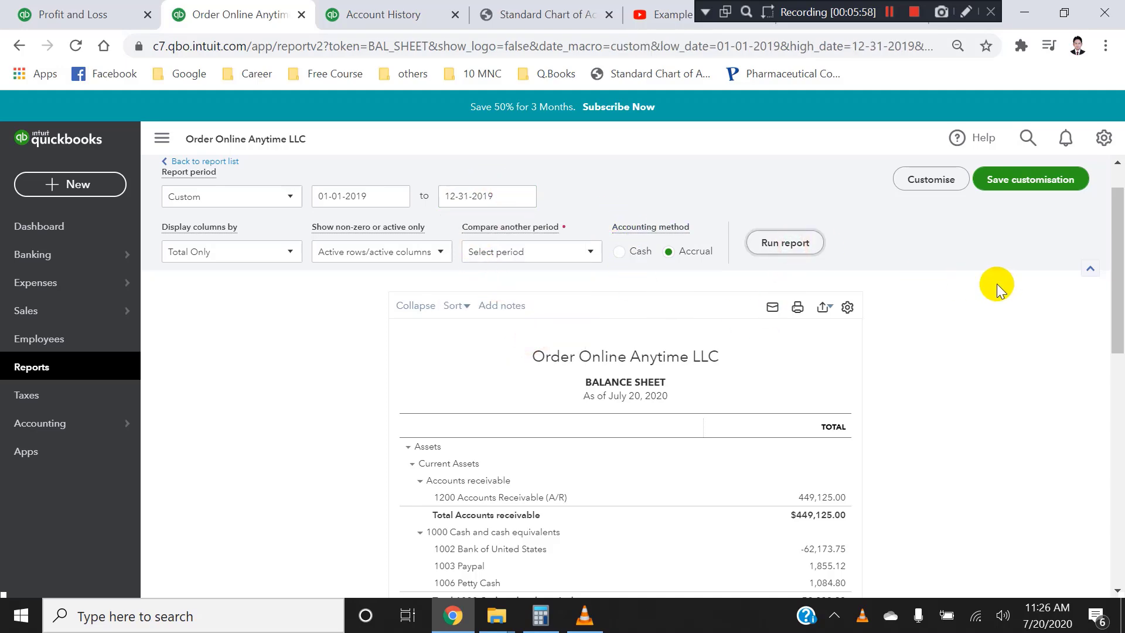
- Examine the Interest Payable on loan line and the liabilities and equity section of the 2019 balance sheet
scroll(996, 283, down, 2)
drag(1116, 292, 1116, 194)
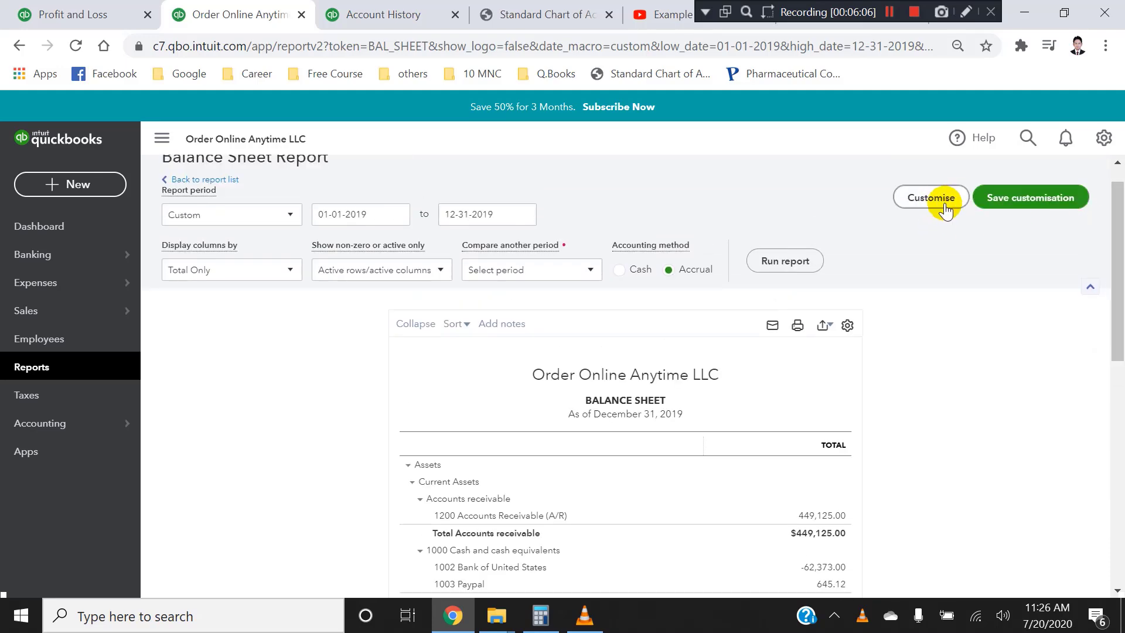
drag(1118, 284, 522, 485)
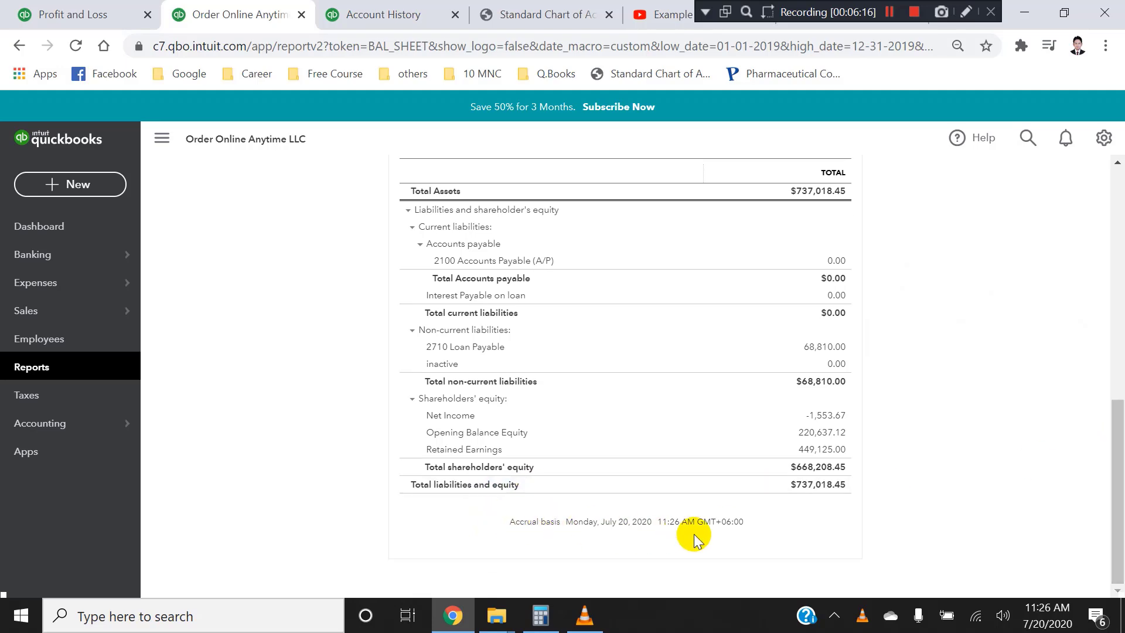
drag(1108, 512, 1112, 309)
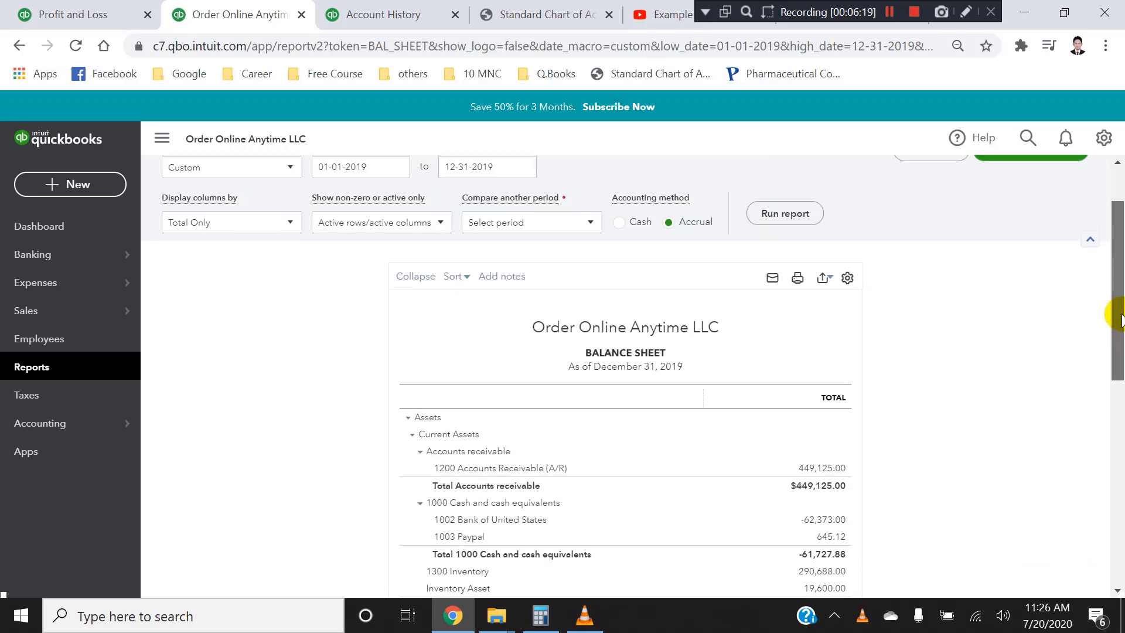
click(630, 344)
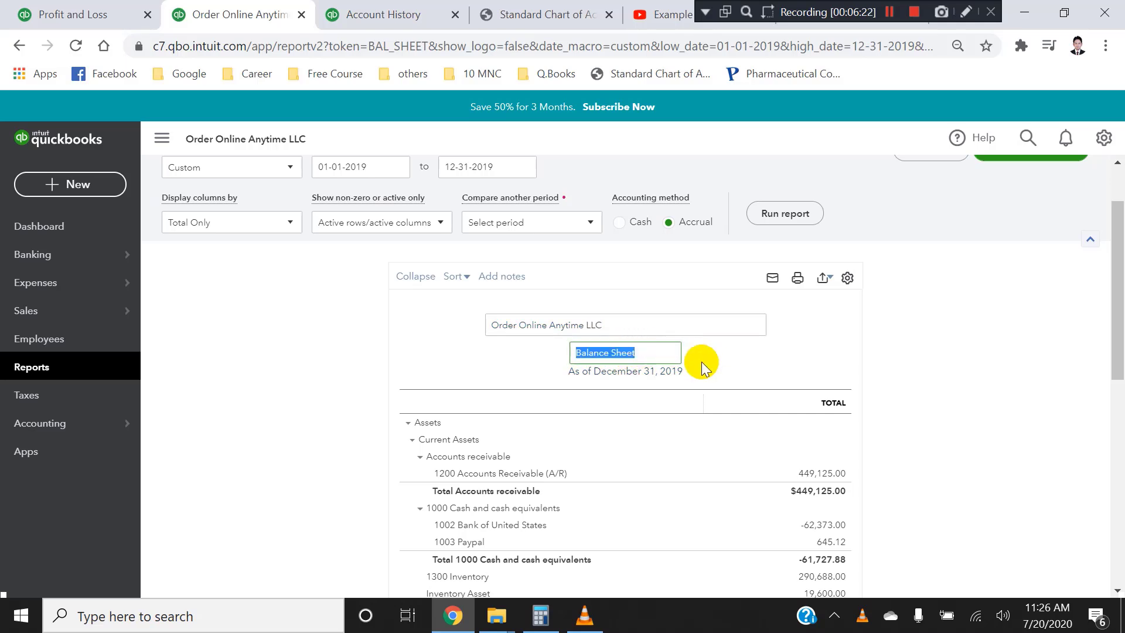
- Retitle the balance sheet report as "Statement of Financial Position"
text(S)
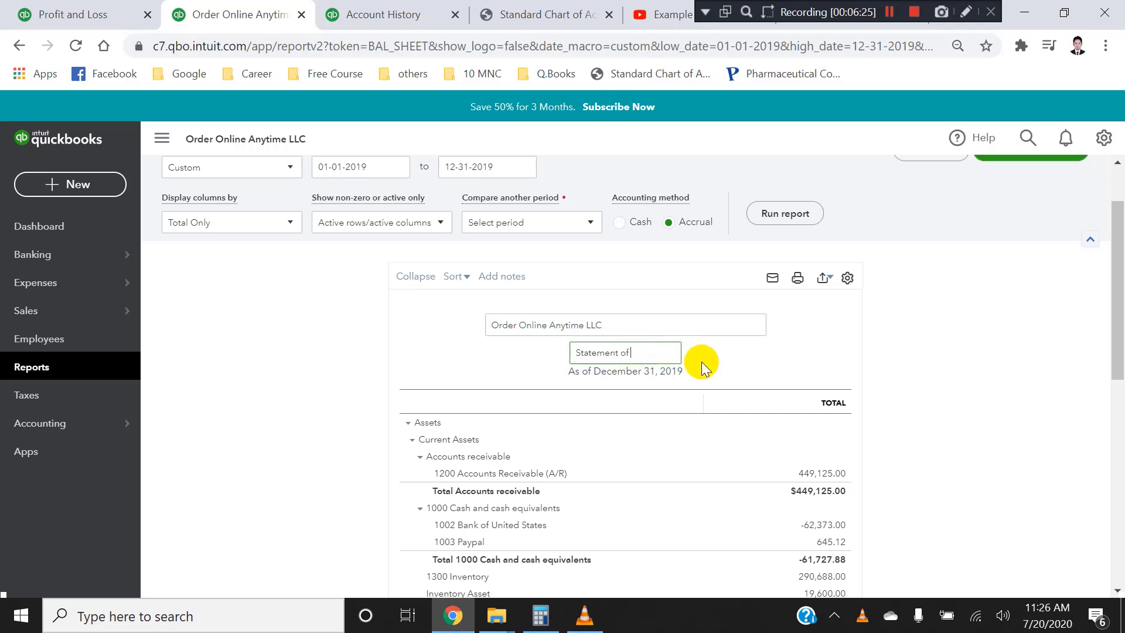
text(tatement of )
text(Financi)
text(al Posi)
text(tion)
click(627, 374)
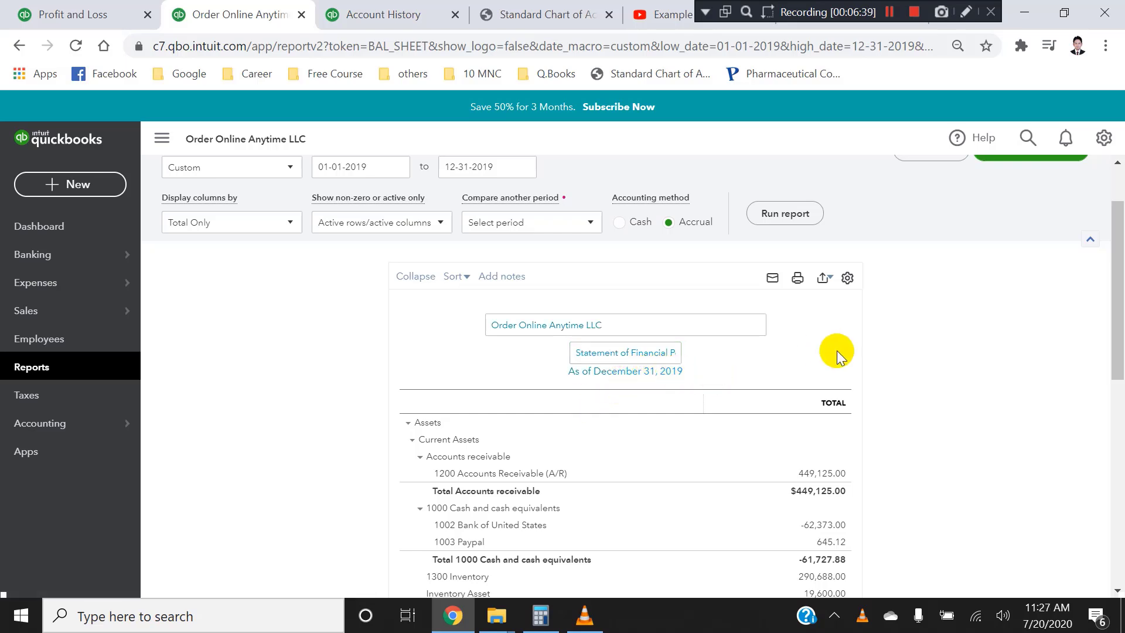
click(901, 330)
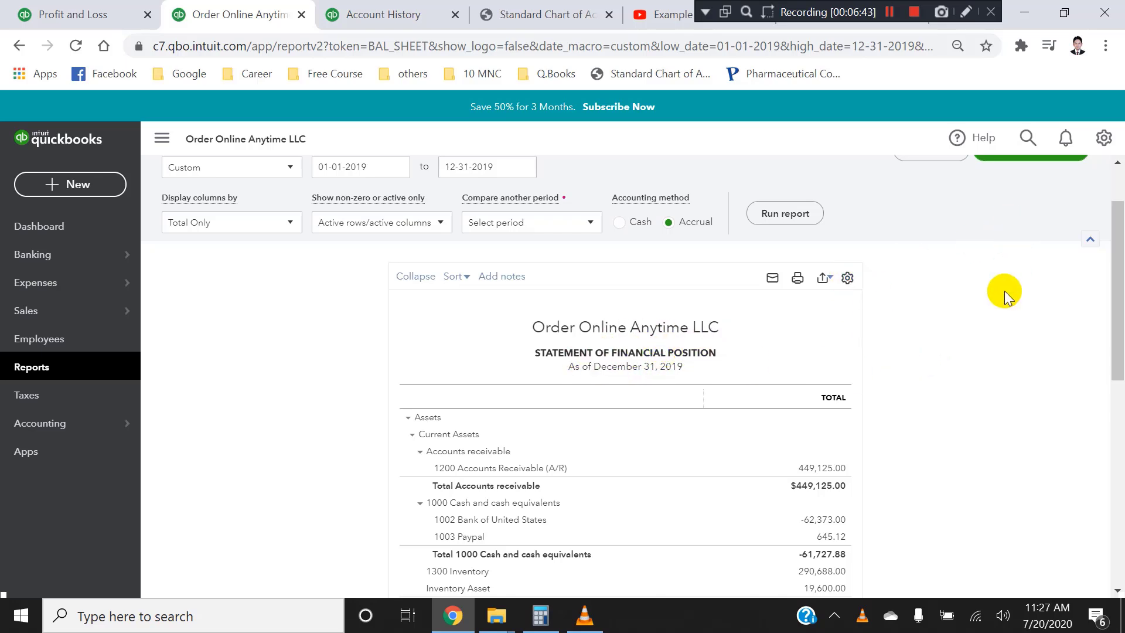
- Customise the report to omit date prepared, time prepared and report basis from the footer, and align the header left
scroll(1004, 290, up, 2)
scroll(721, 367, down, 1)
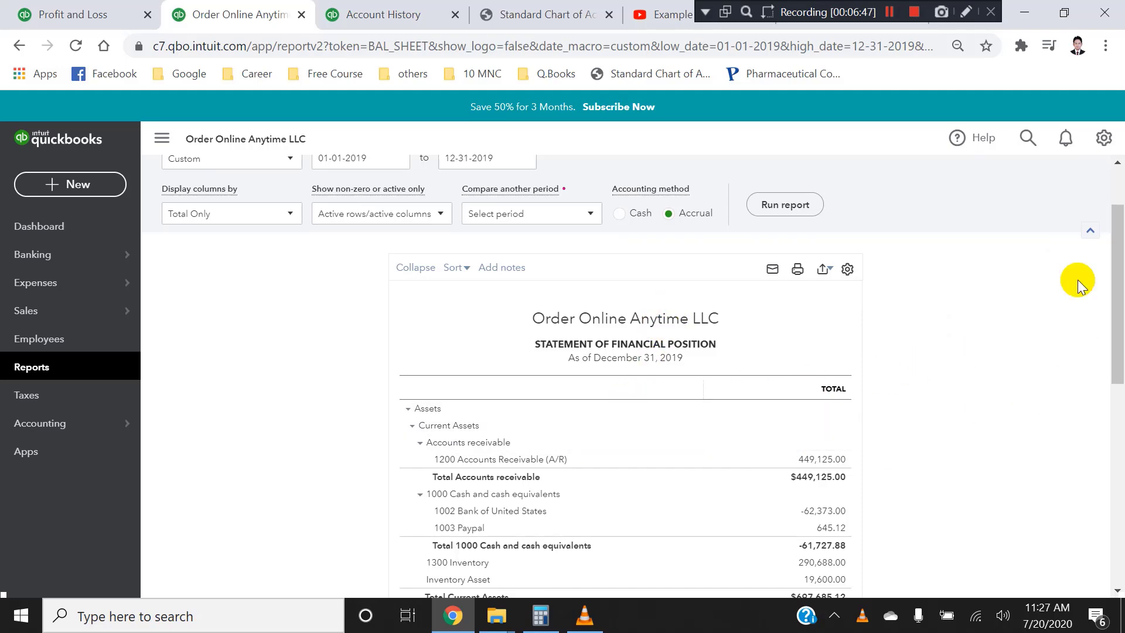
drag(1117, 296, 1111, 477)
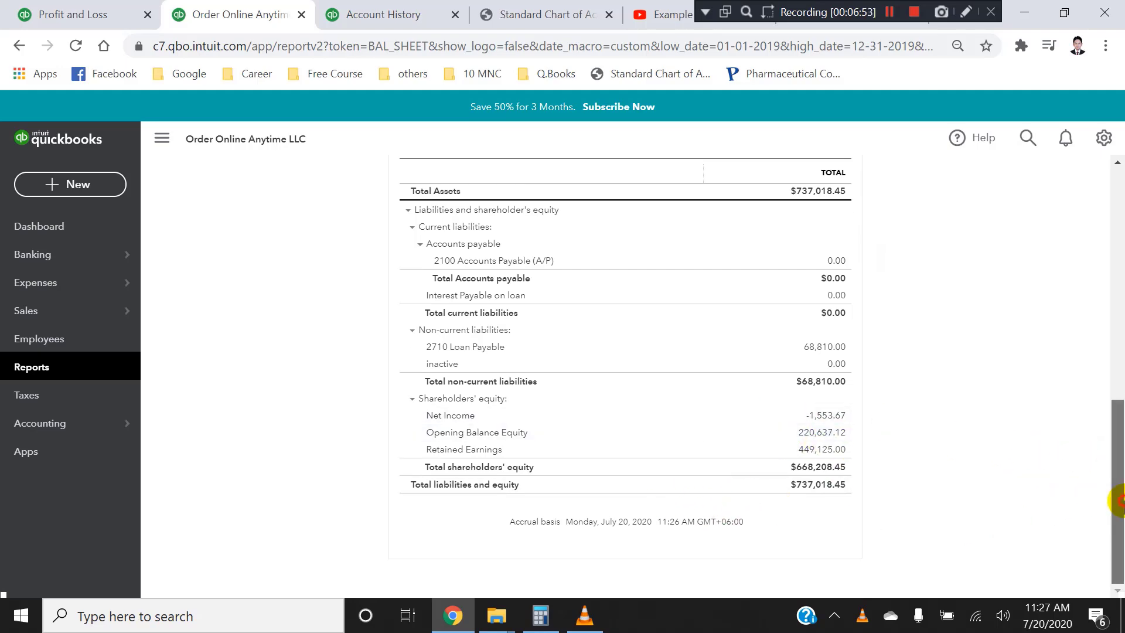
drag(1112, 495, 1113, 263)
click(919, 237)
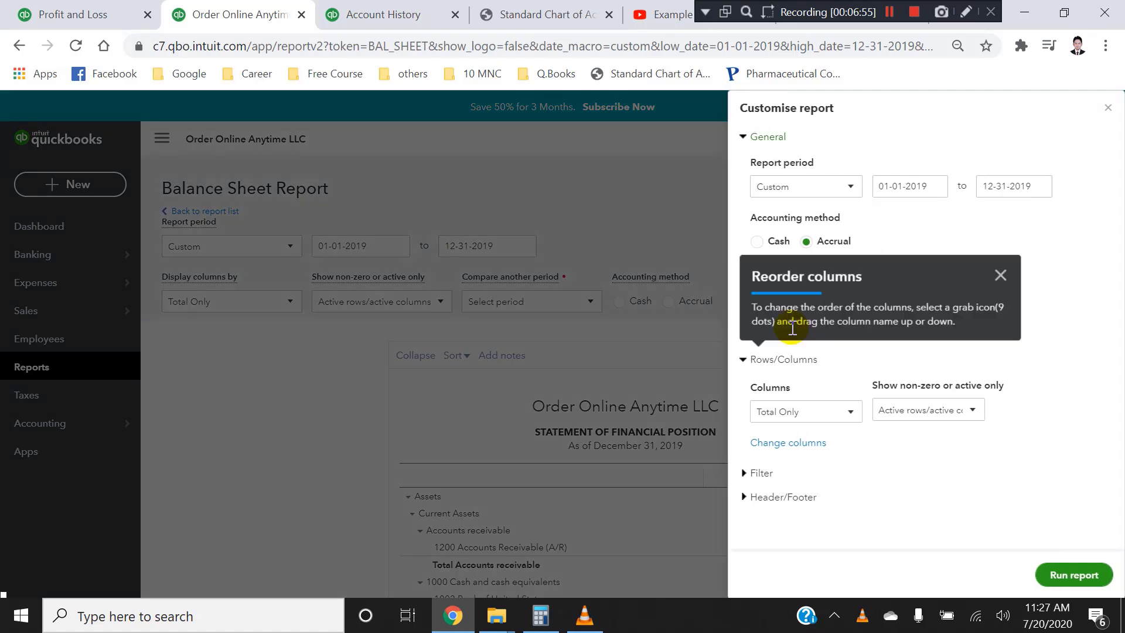
click(1000, 275)
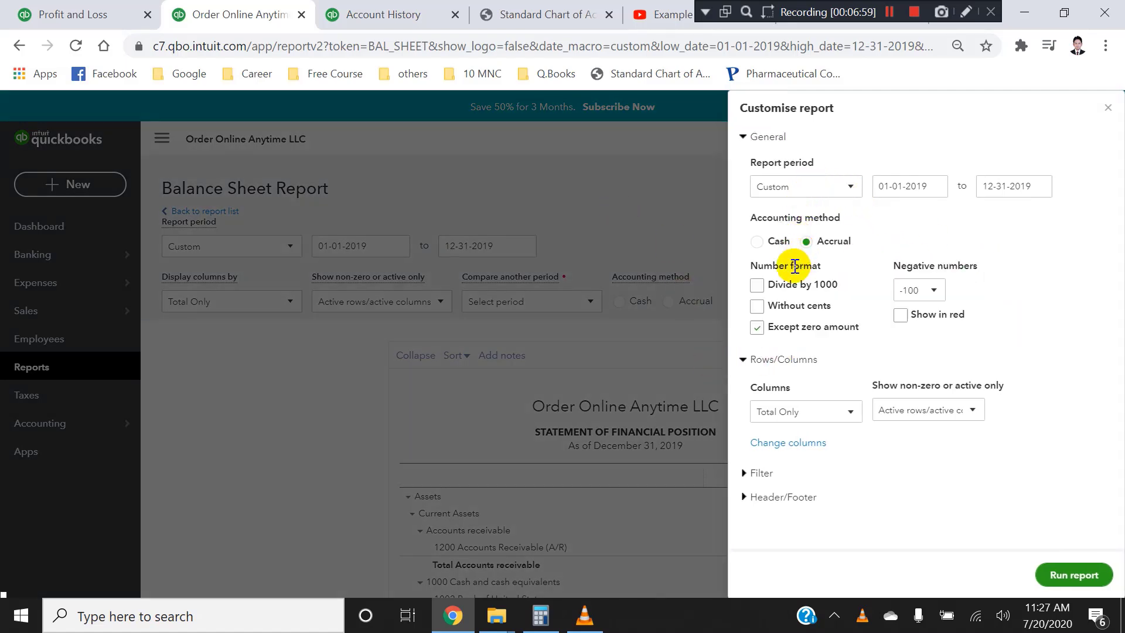
click(743, 496)
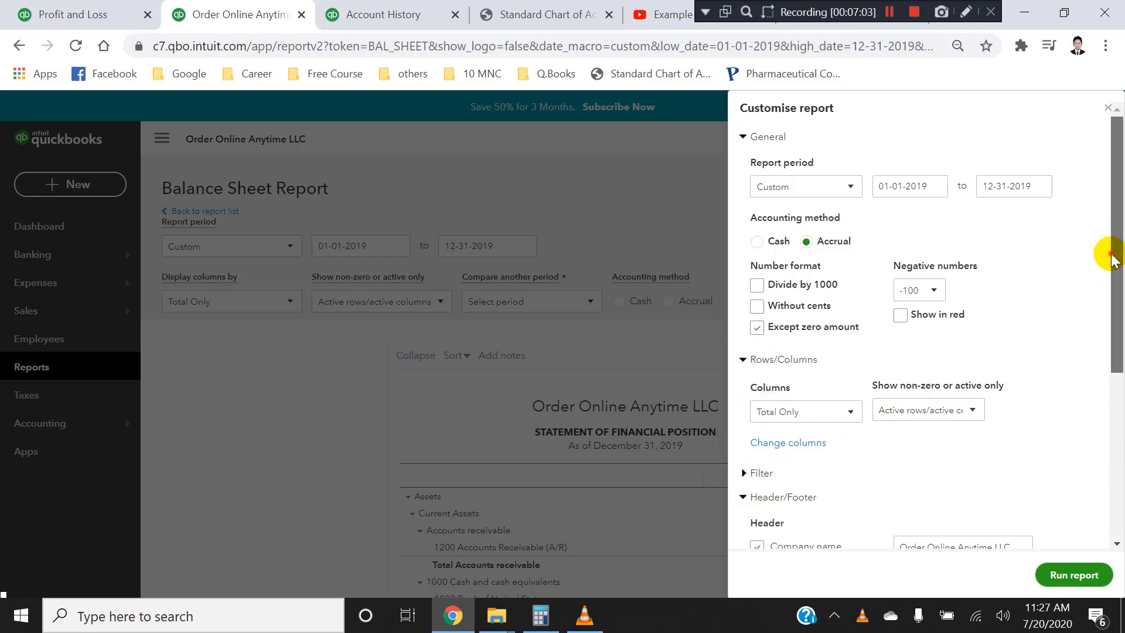
drag(1113, 251, 1085, 412)
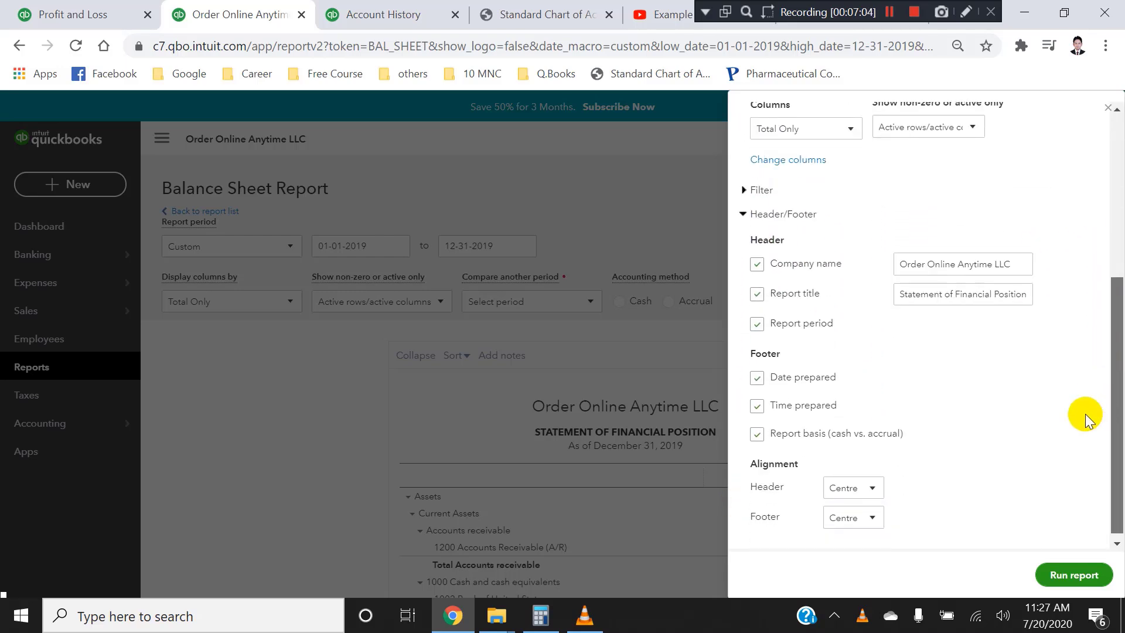
click(756, 435)
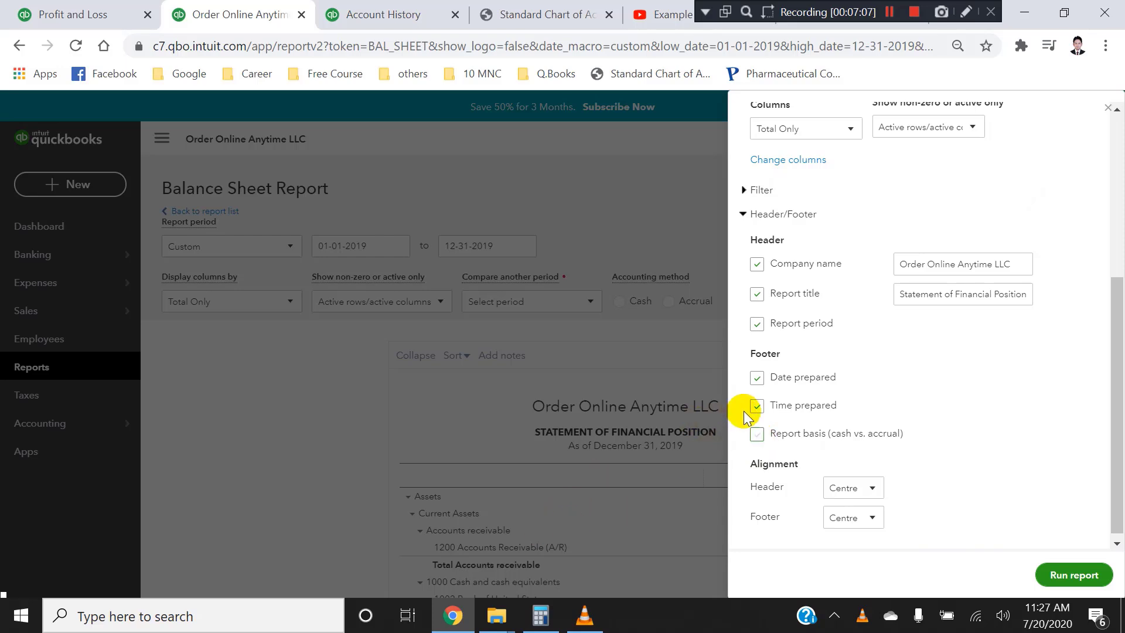
click(754, 407)
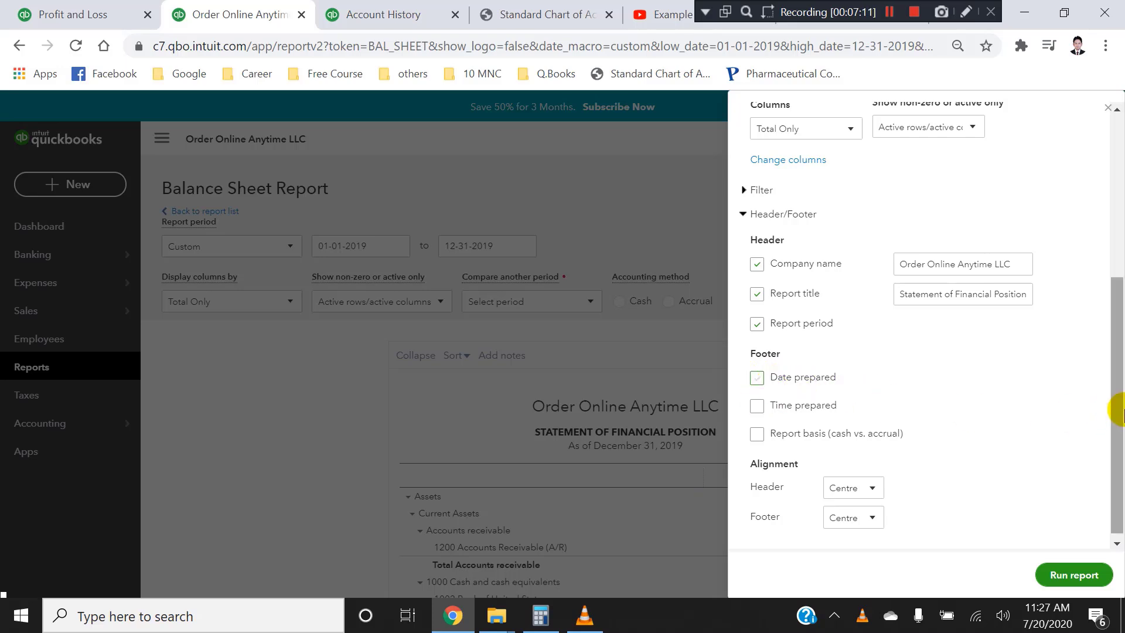
drag(1114, 381, 1115, 422)
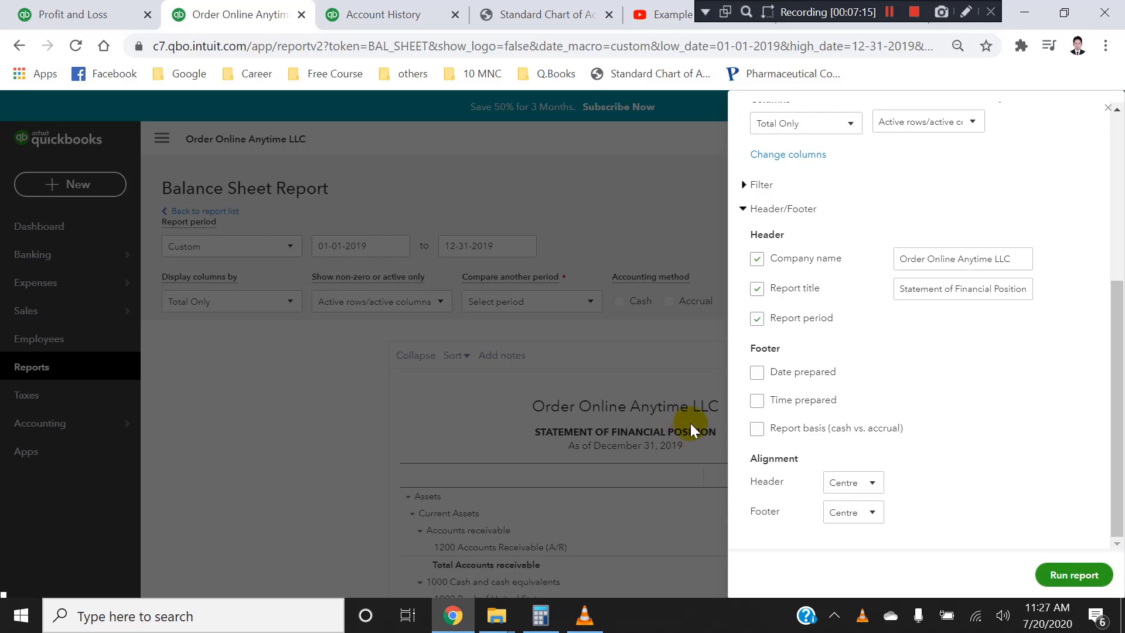
click(870, 482)
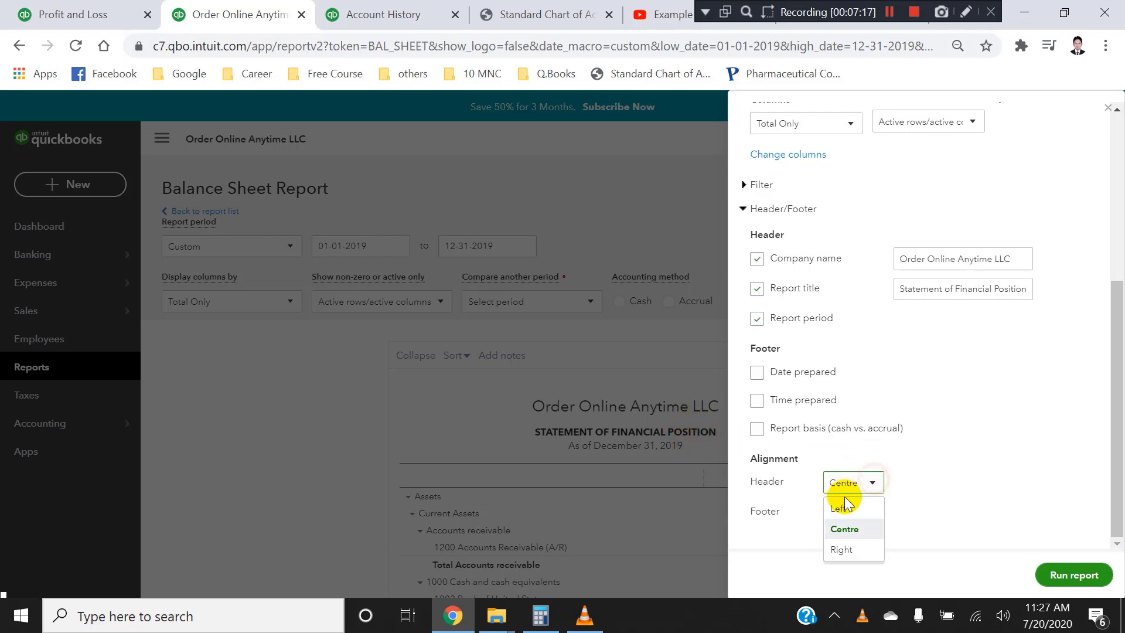
click(854, 517)
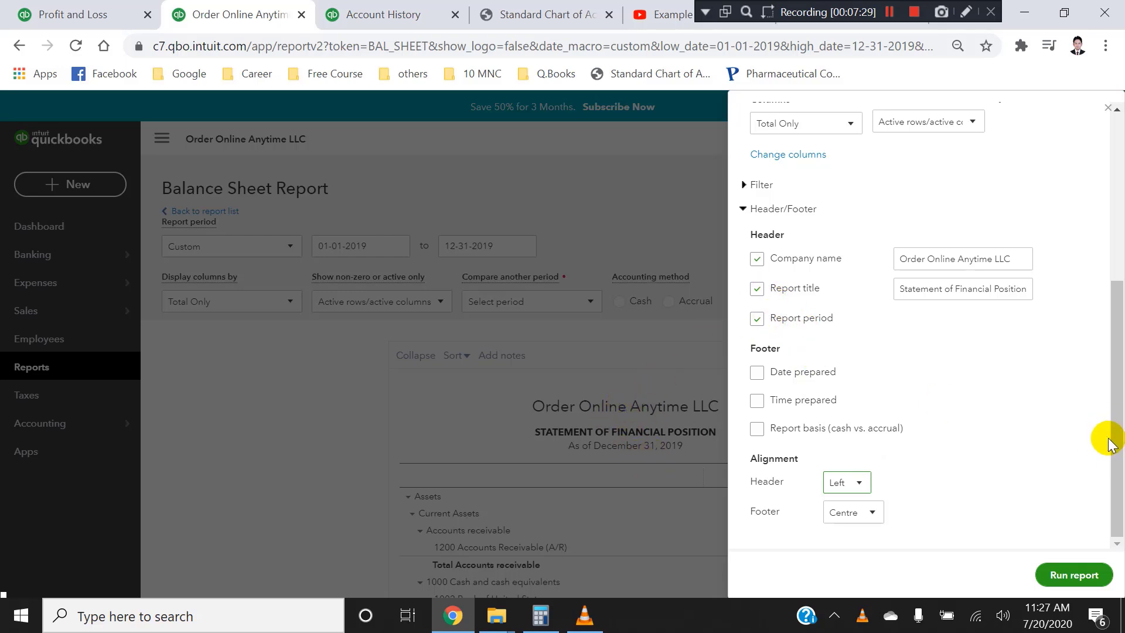
- Turn off Except zero amount, show negative numbers as (100) in red, and run the customised report
drag(1109, 444, 1112, 125)
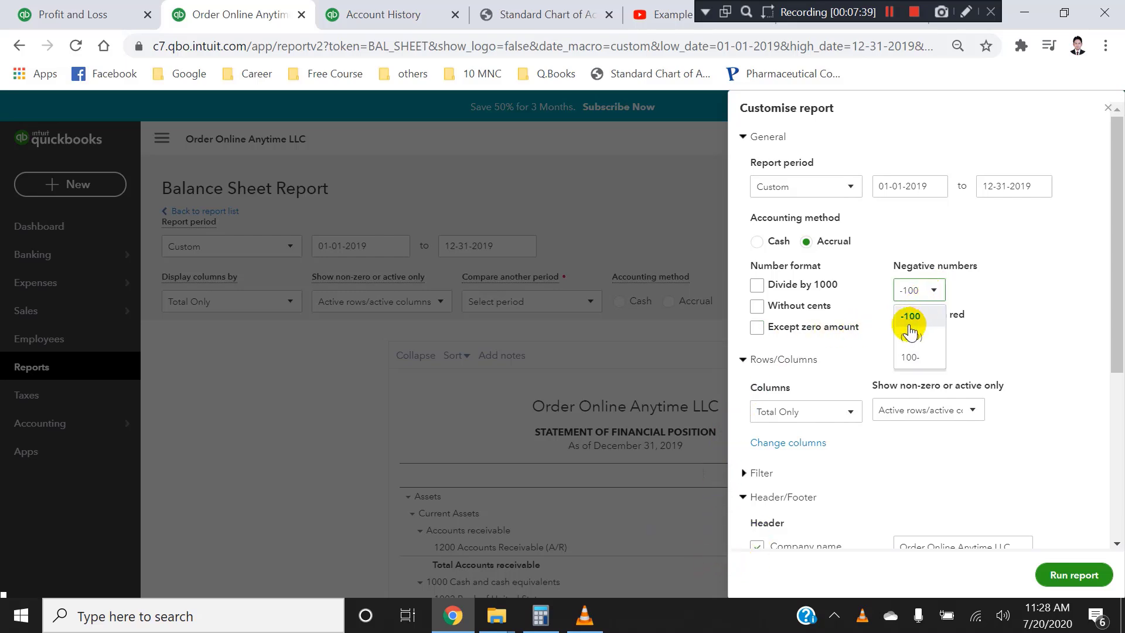
click(909, 338)
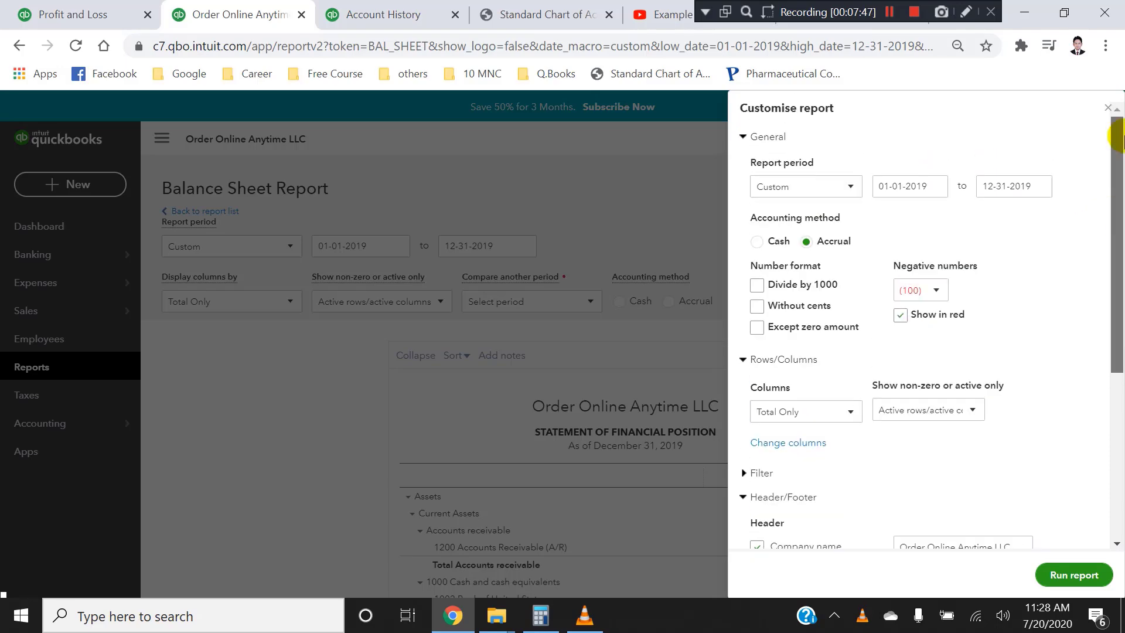
click(1065, 577)
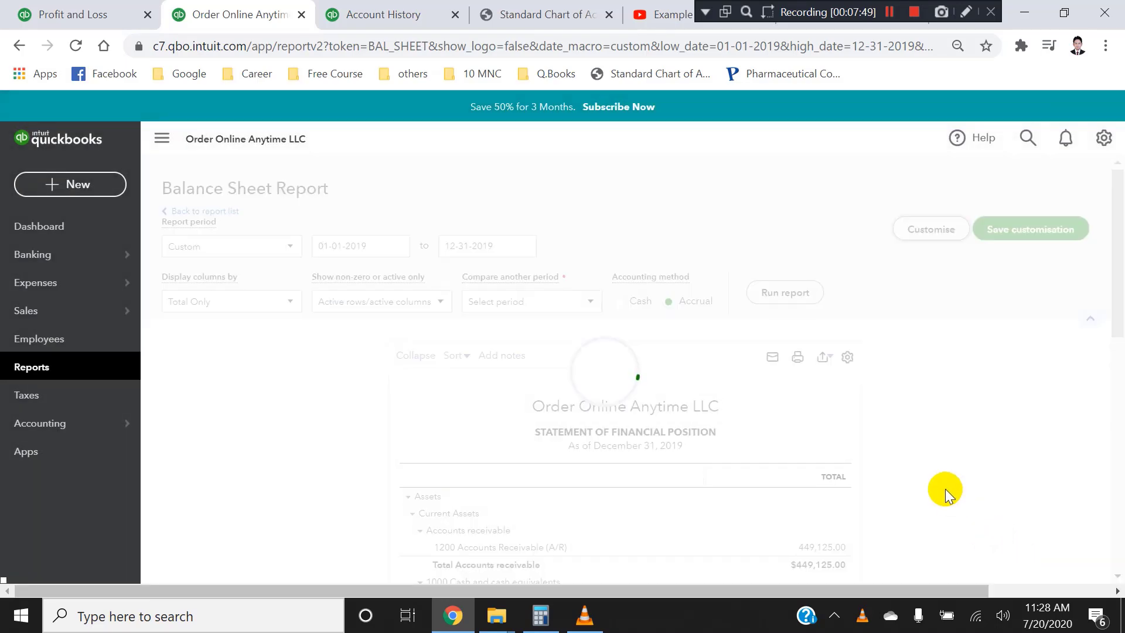
- Review the customised report down to its liabilities and equity section and reload the page
scroll(990, 416, down, 3)
drag(1120, 326, 1119, 381)
scroll(1119, 381, down, 3)
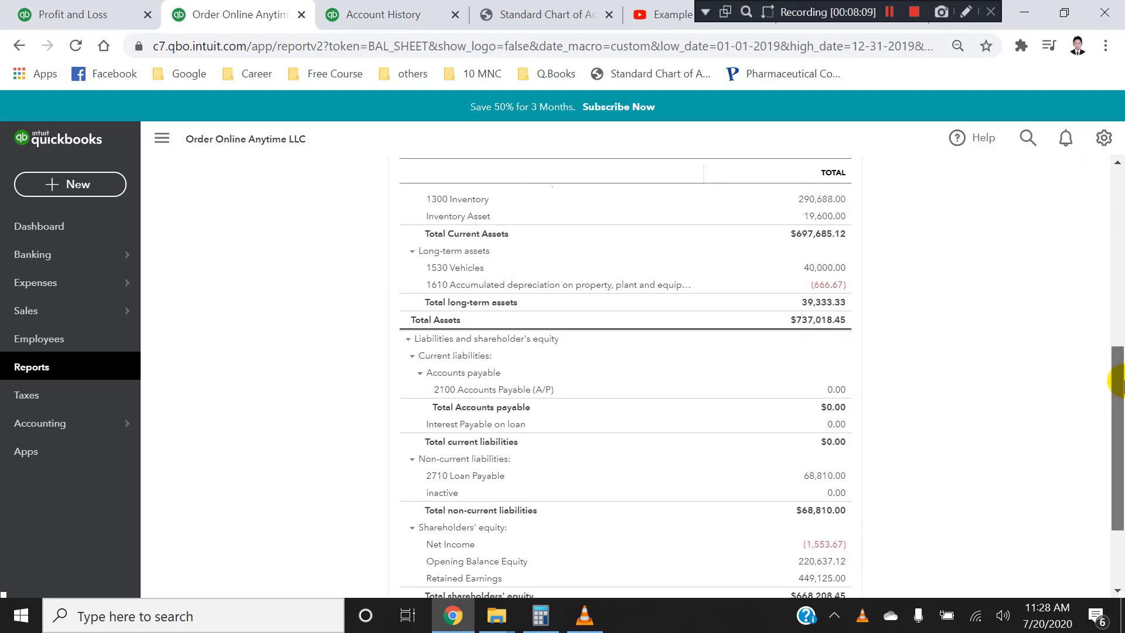
scroll(990, 390, down, 1)
right_click(969, 378)
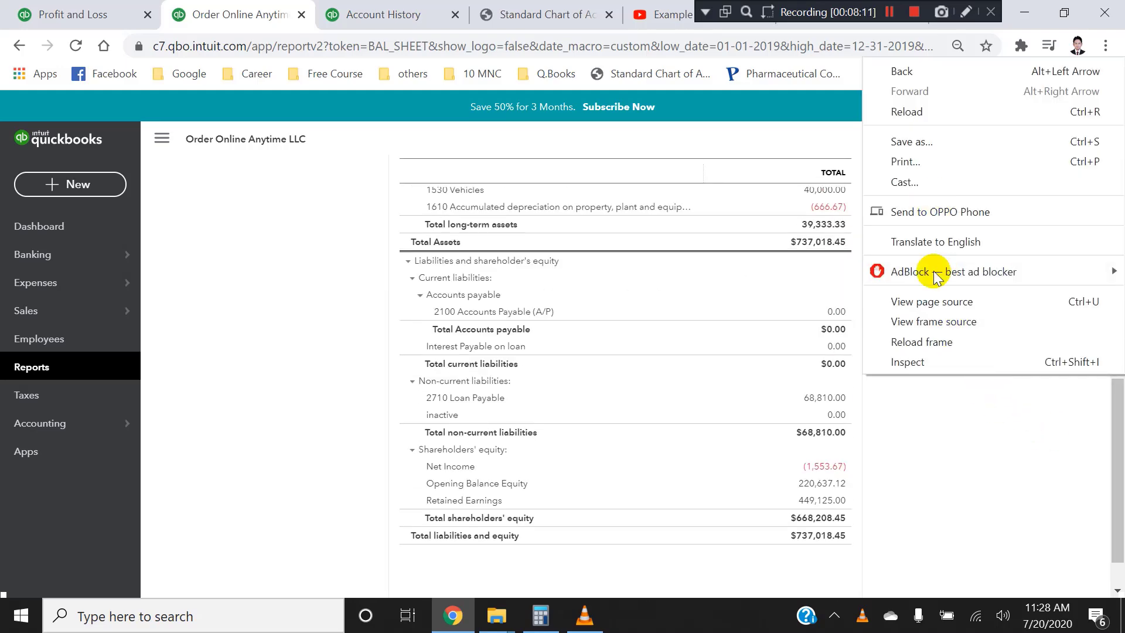
click(926, 125)
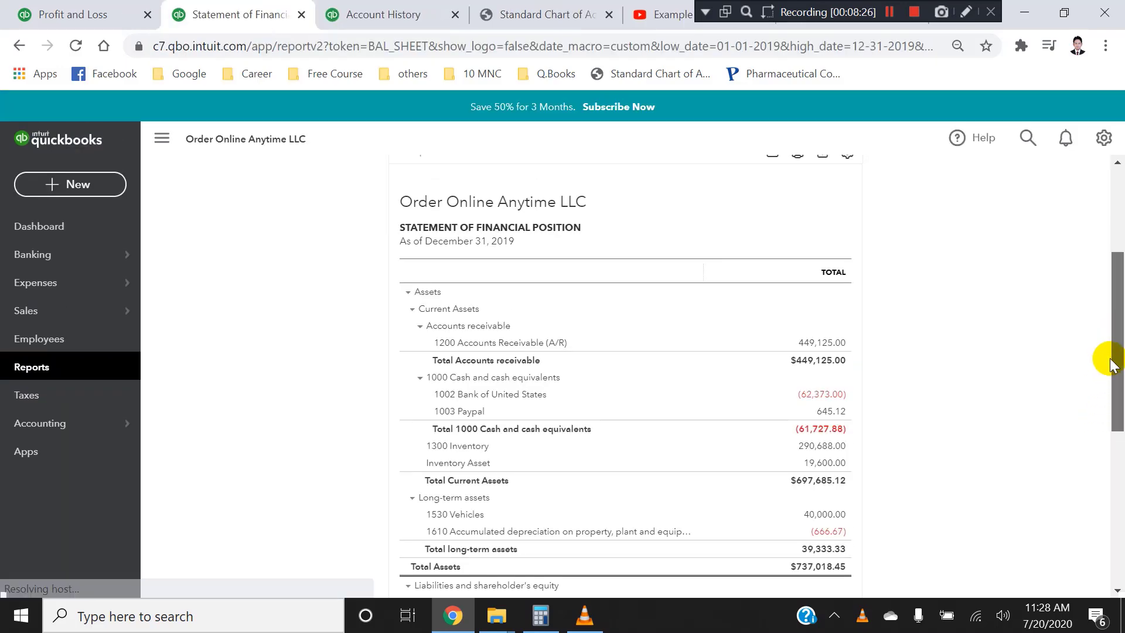
- Customise the statement of financial position to show amounts without cents and run the report
drag(1111, 355, 972, 192)
click(937, 216)
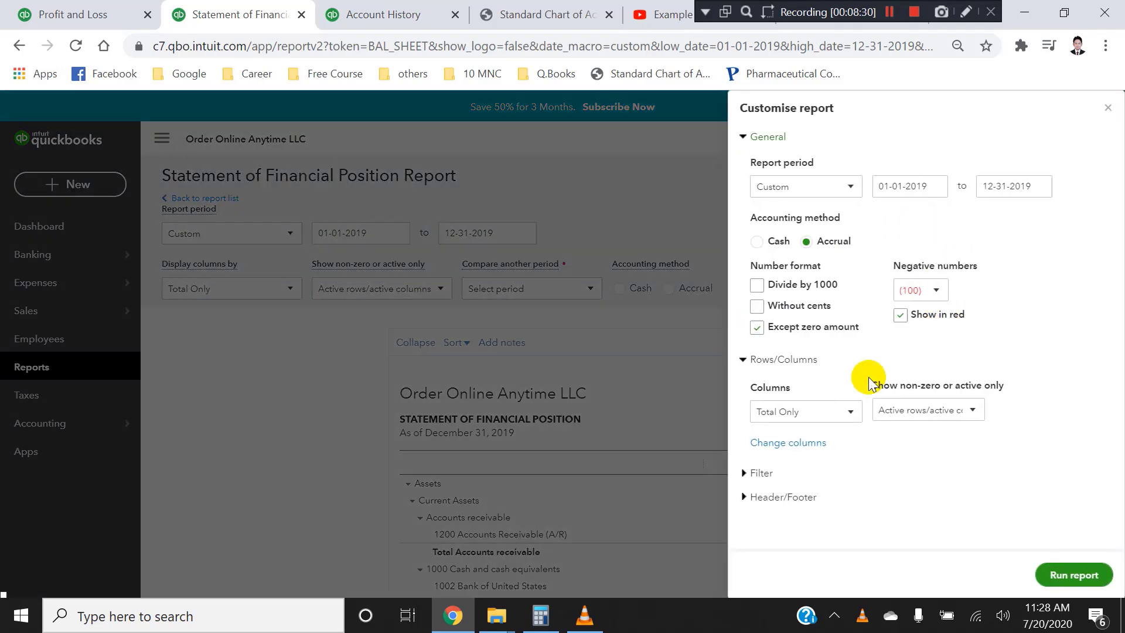
click(758, 306)
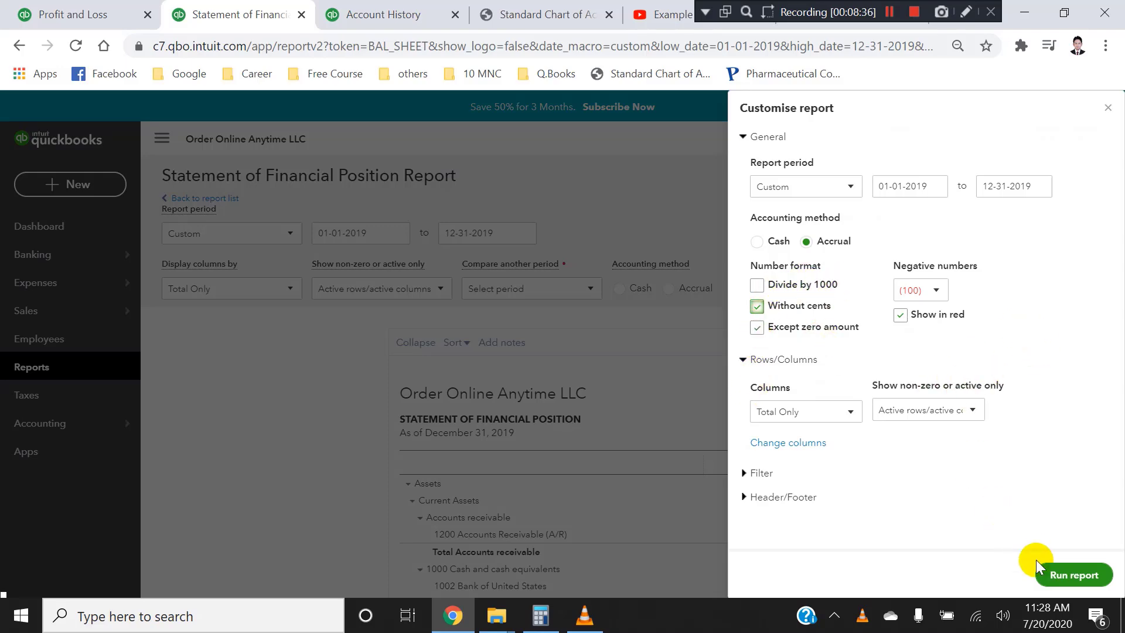
click(1048, 577)
- Export the statement of financial position to Excel and open the downloaded file
scroll(1018, 389, down, 3)
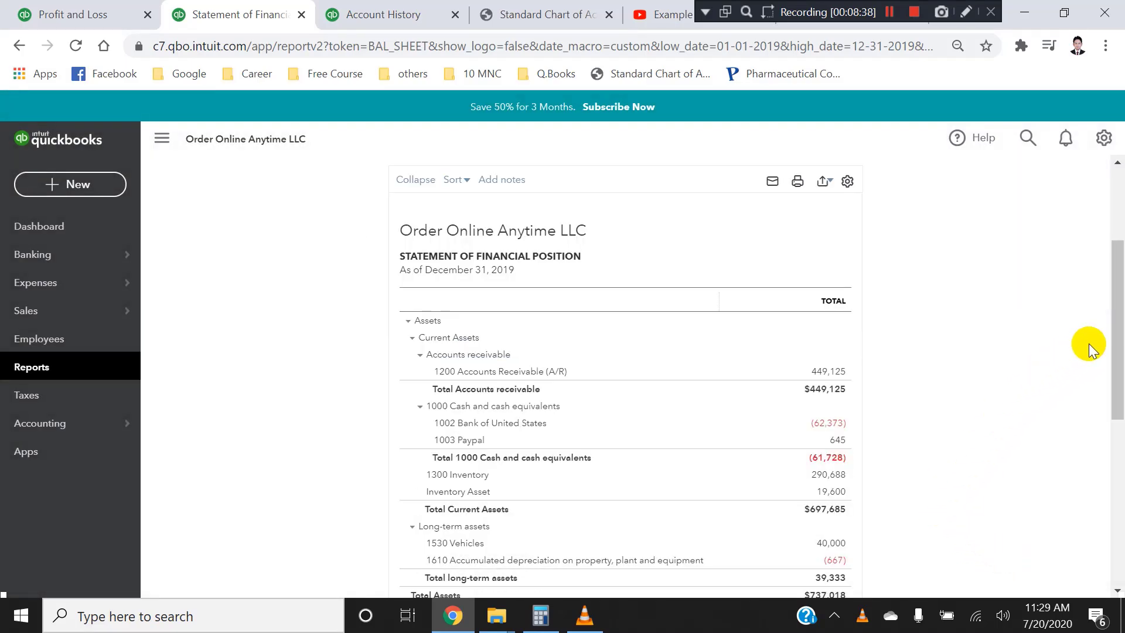
scroll(1088, 345, down, 7)
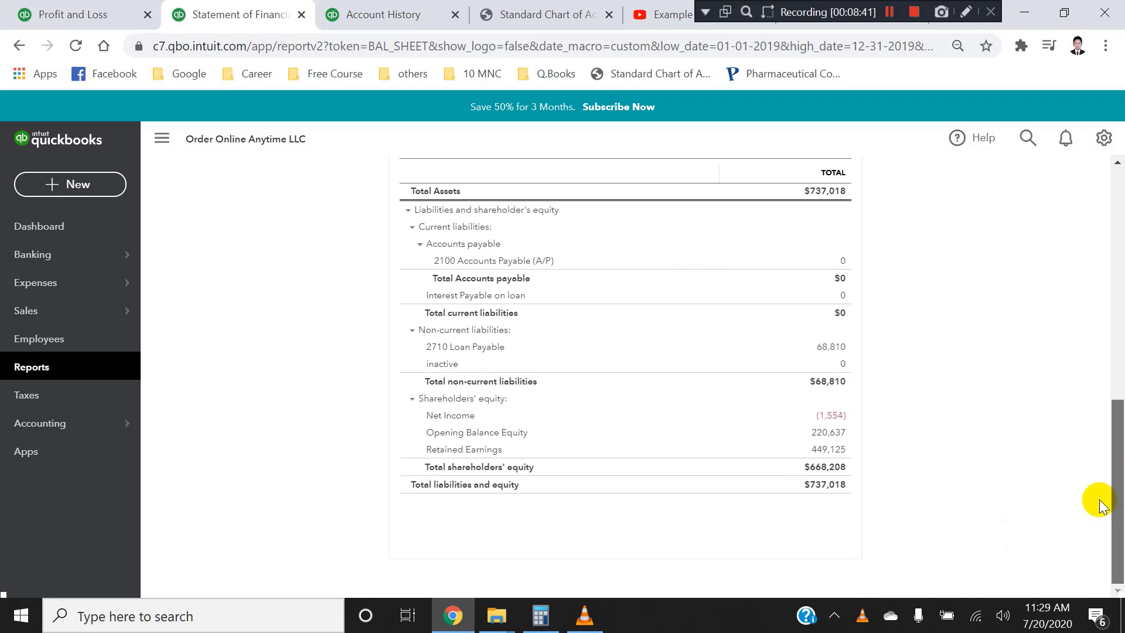
scroll(1100, 505, up, 1)
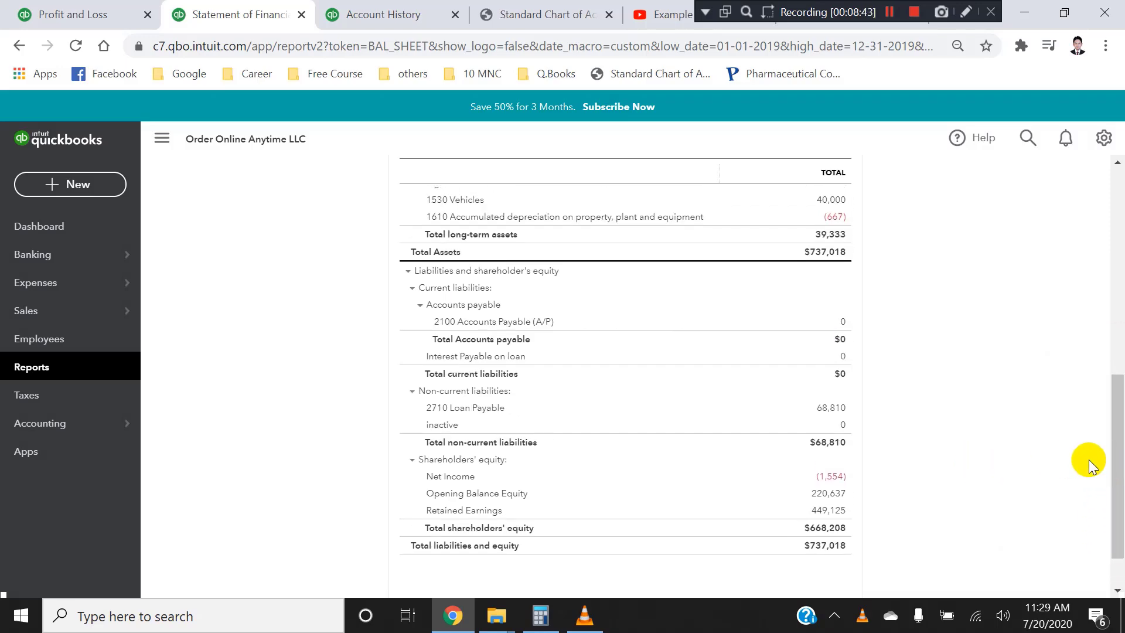
scroll(1081, 456, up, 1)
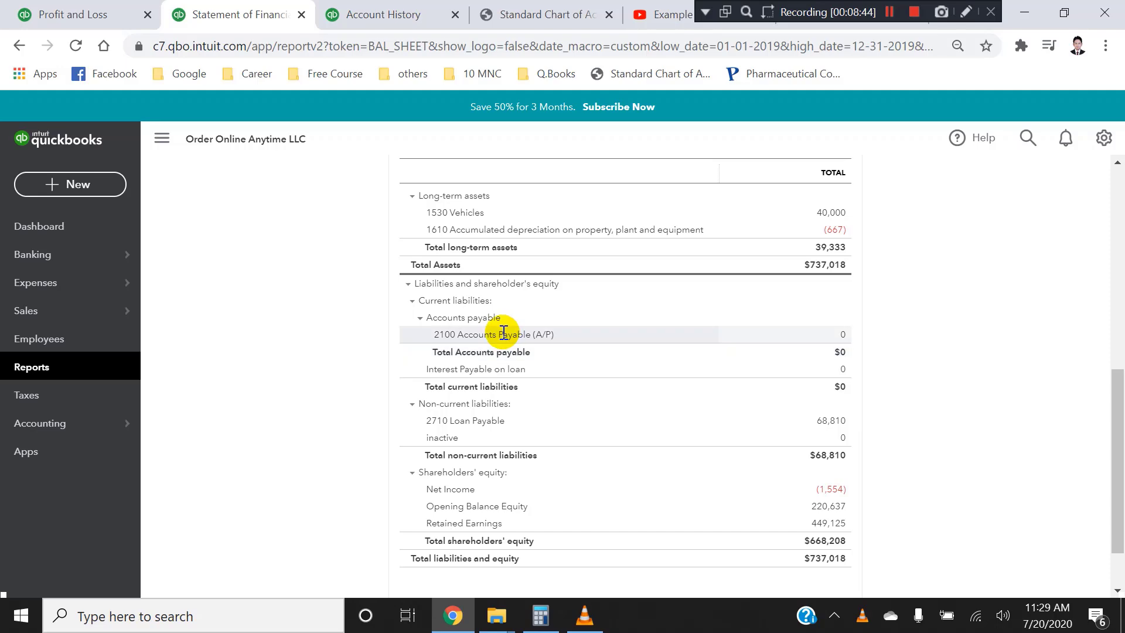
scroll(984, 339, up, 6)
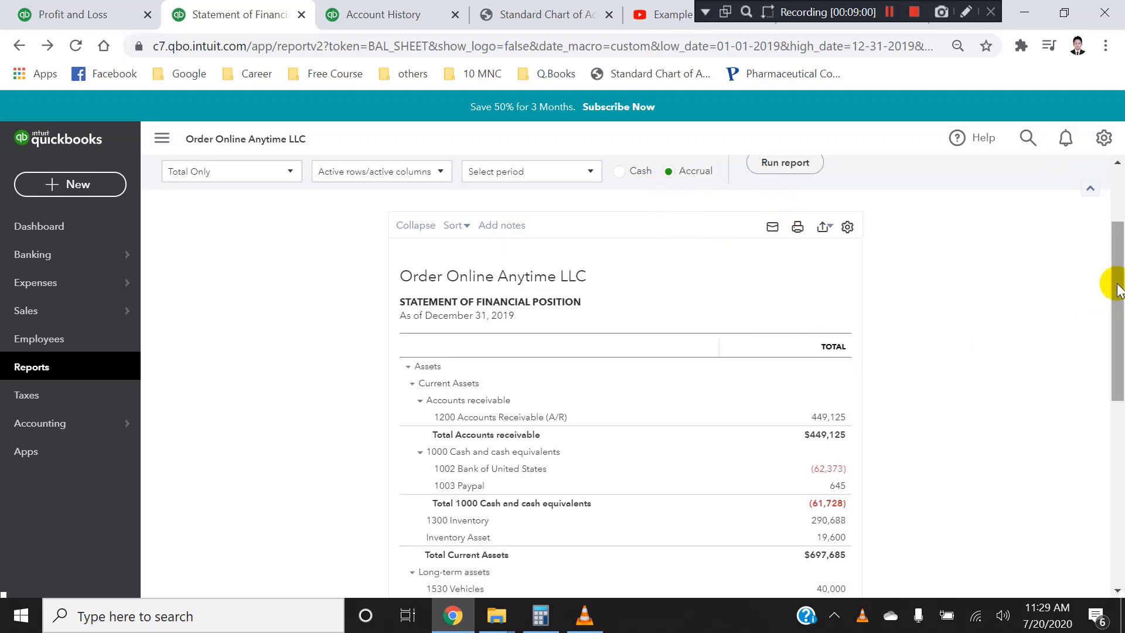
drag(1115, 282, 1112, 188)
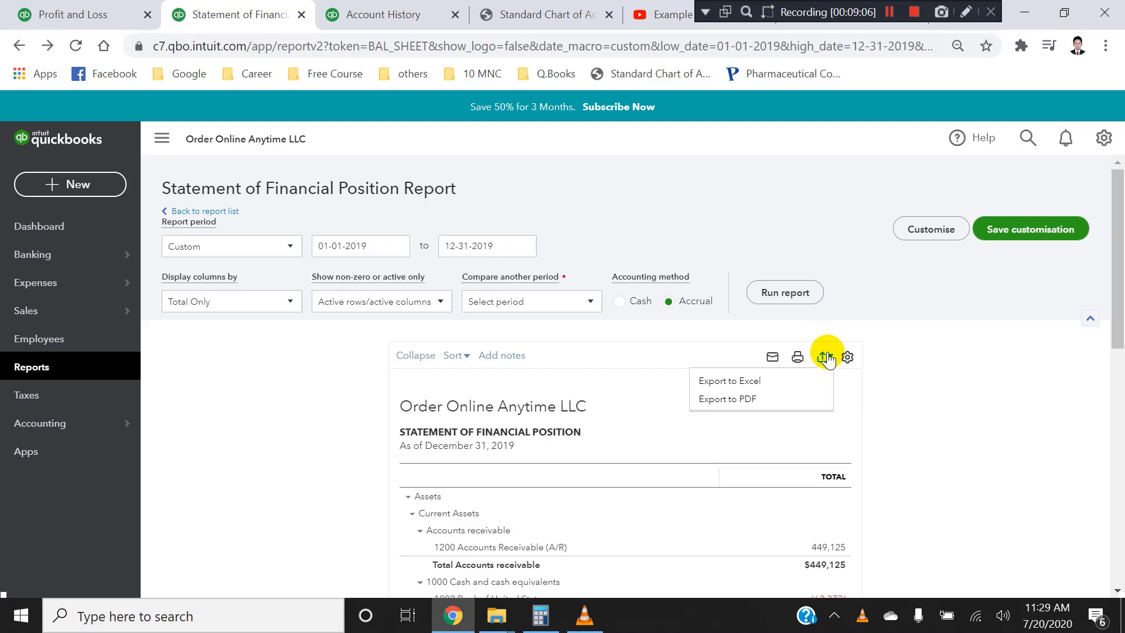
click(728, 380)
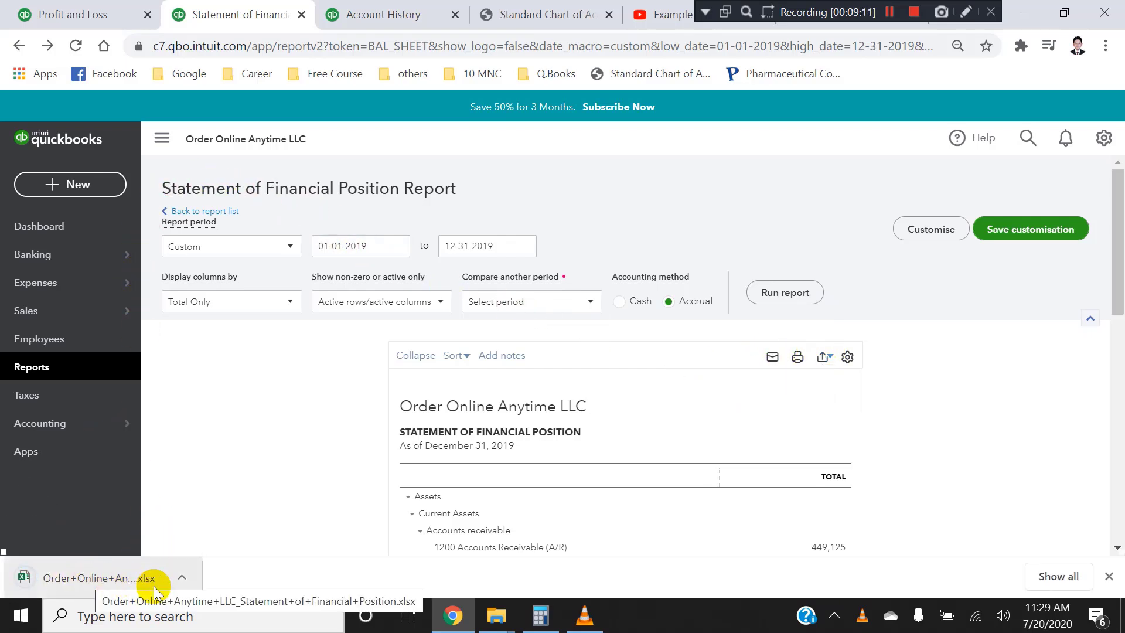
click(114, 579)
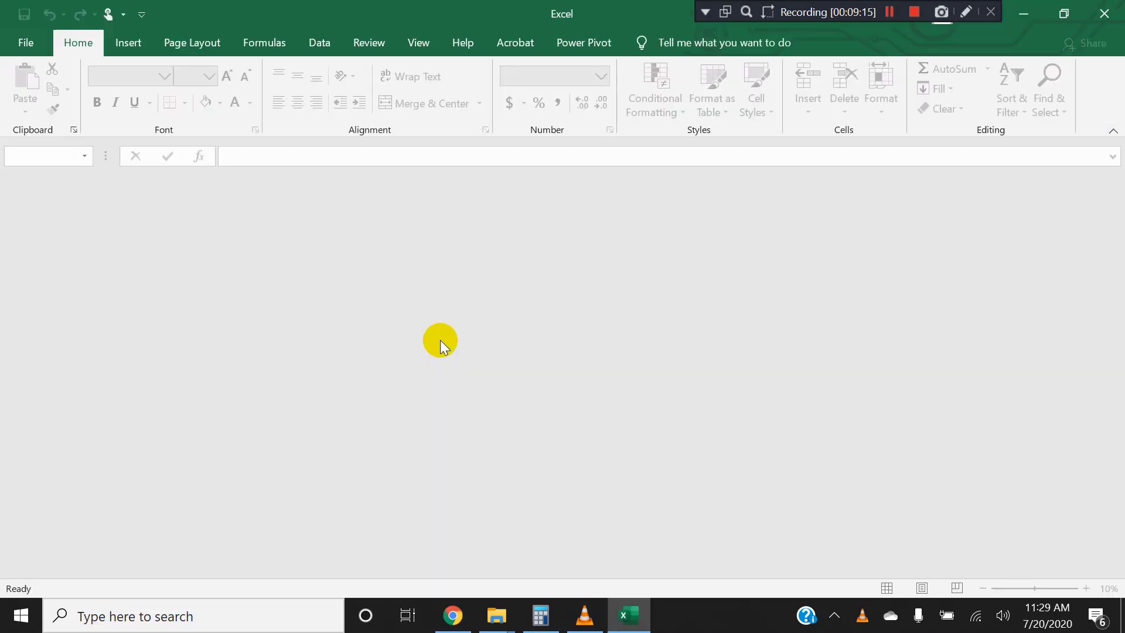
- In Excel, open the workbook Order+Online+Anytime+LLC_Statement+of+Financial+Position from the Downloads folder and enable editing
click(448, 615)
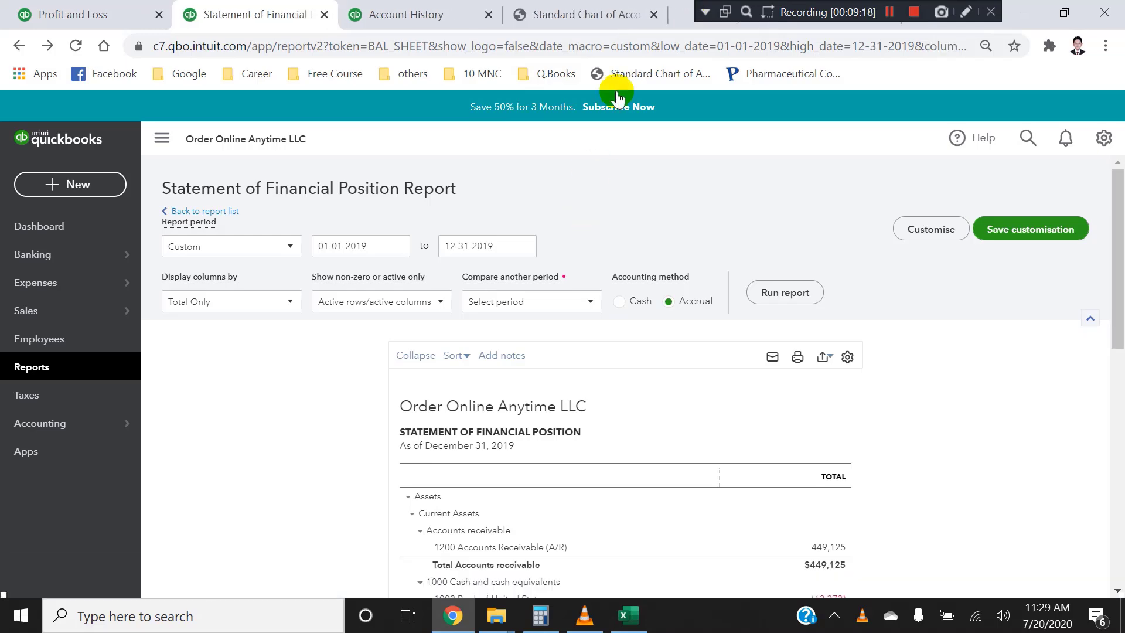
click(628, 615)
click(69, 160)
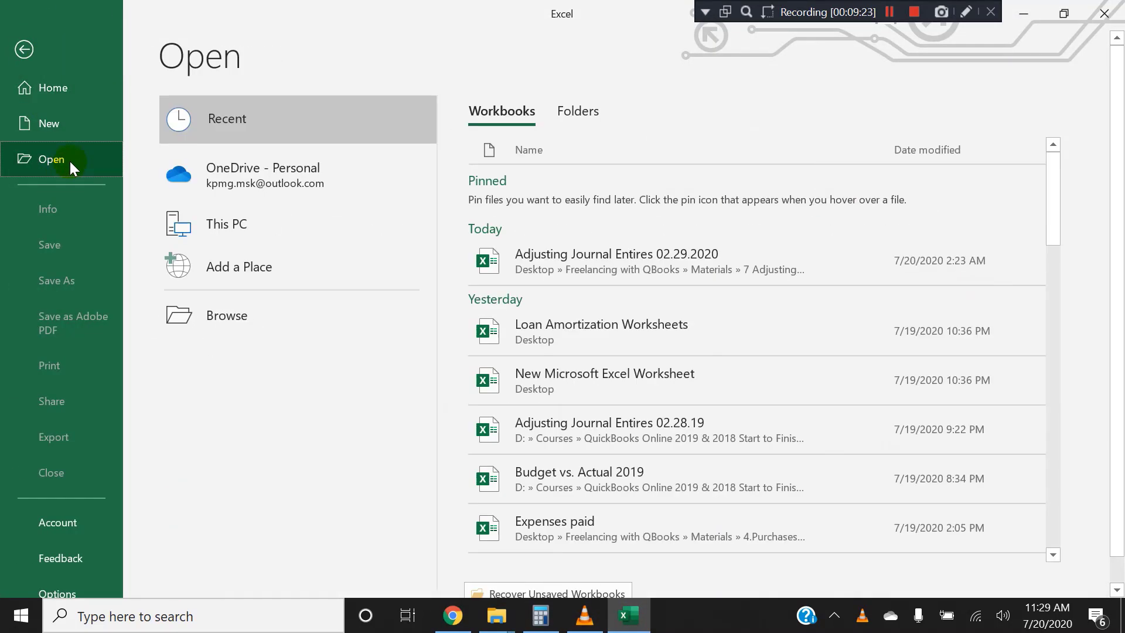
click(231, 316)
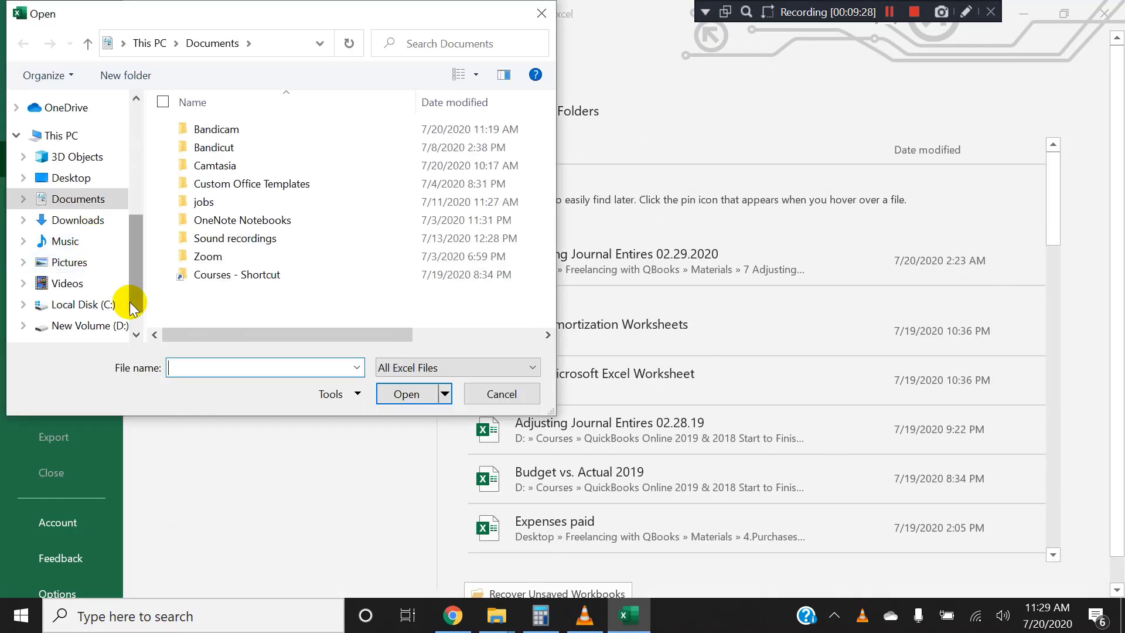
click(88, 221)
click(274, 200)
click(296, 144)
click(407, 394)
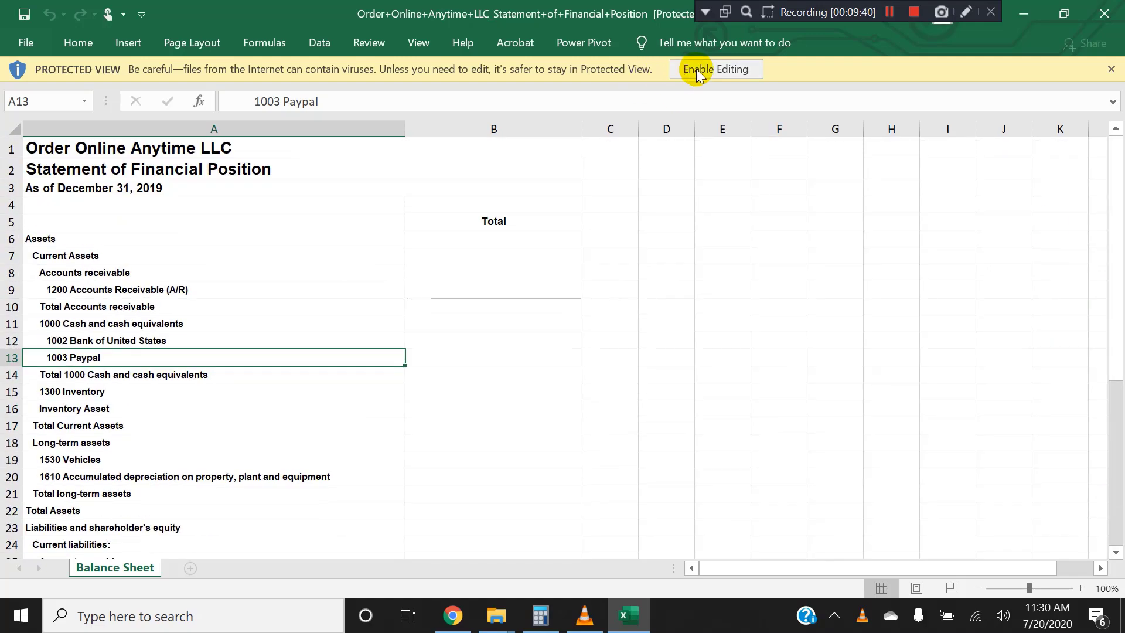
click(698, 68)
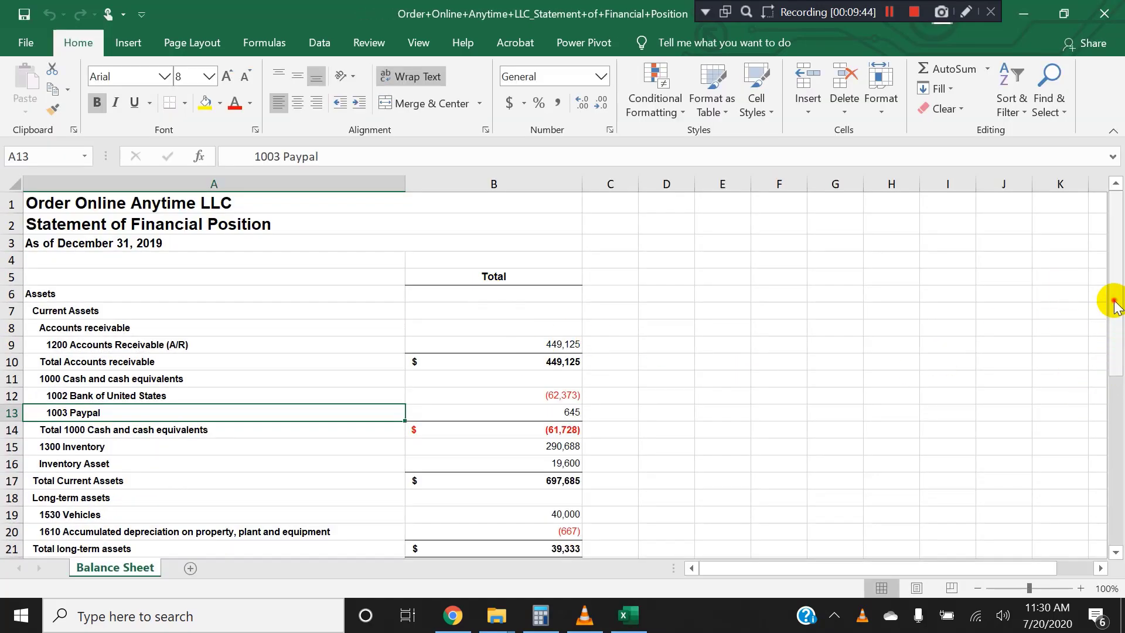
- Switch back to QuickBooks in Chrome and open the Profit and Loss report from the report list
drag(1114, 305, 1105, 247)
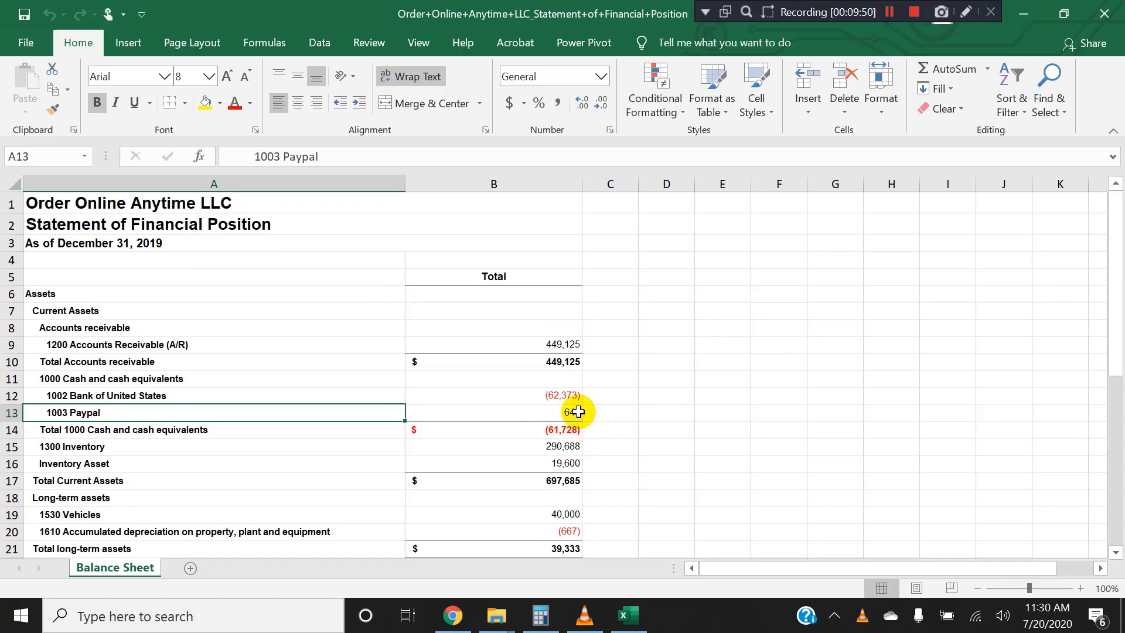
click(452, 614)
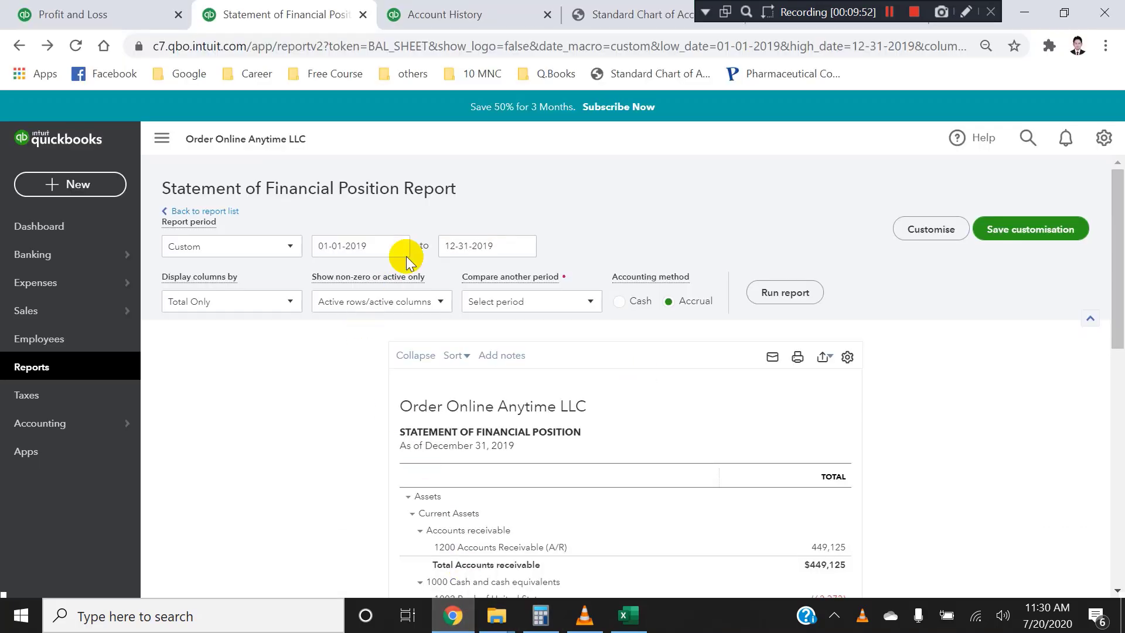
click(51, 366)
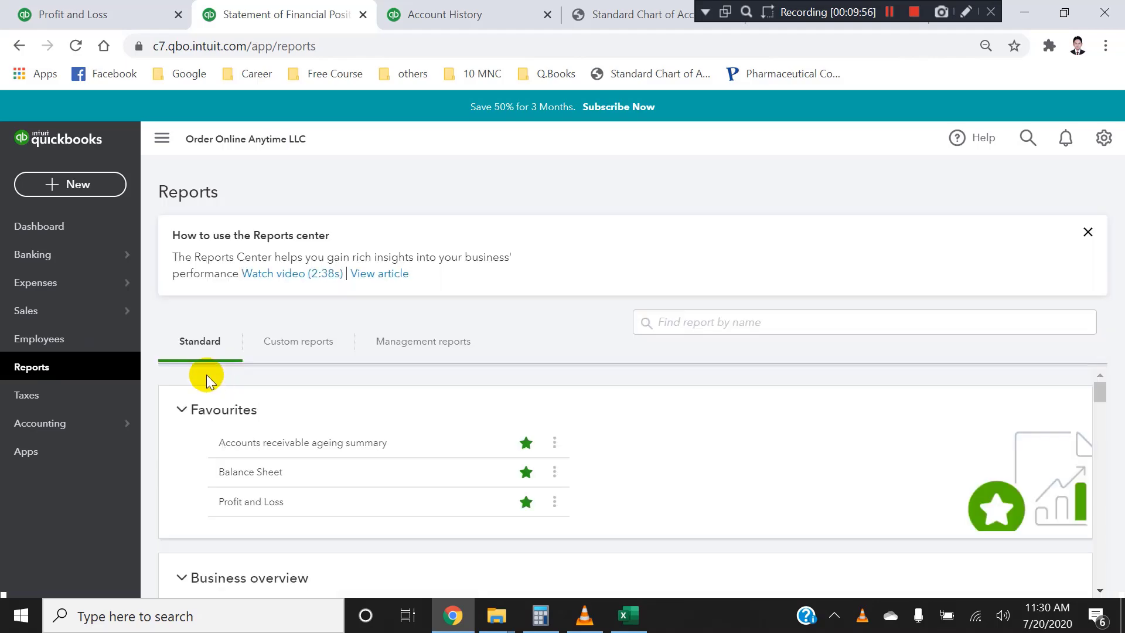
click(260, 501)
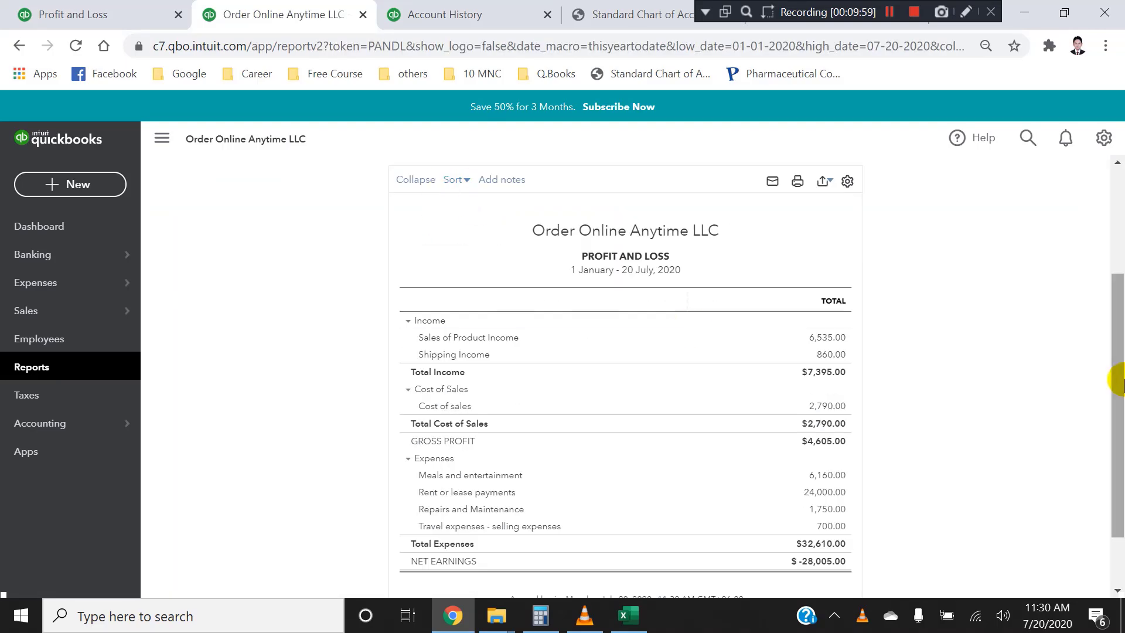
drag(1119, 380, 1119, 277)
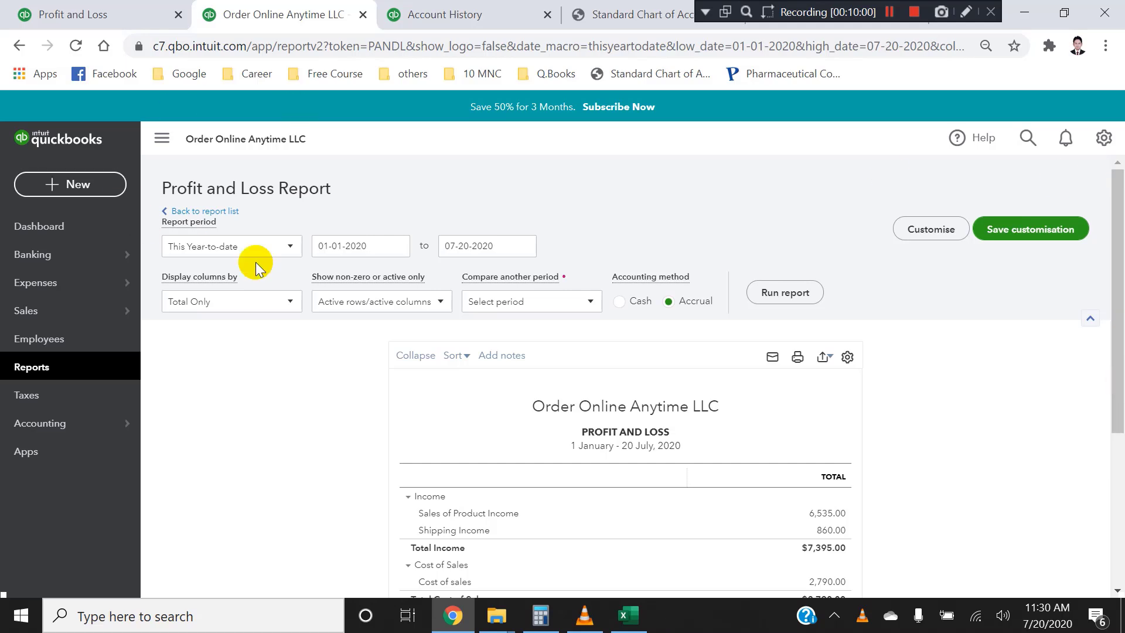
- Set the start date of the Profit and Loss report period to 01-01-2019
click(278, 250)
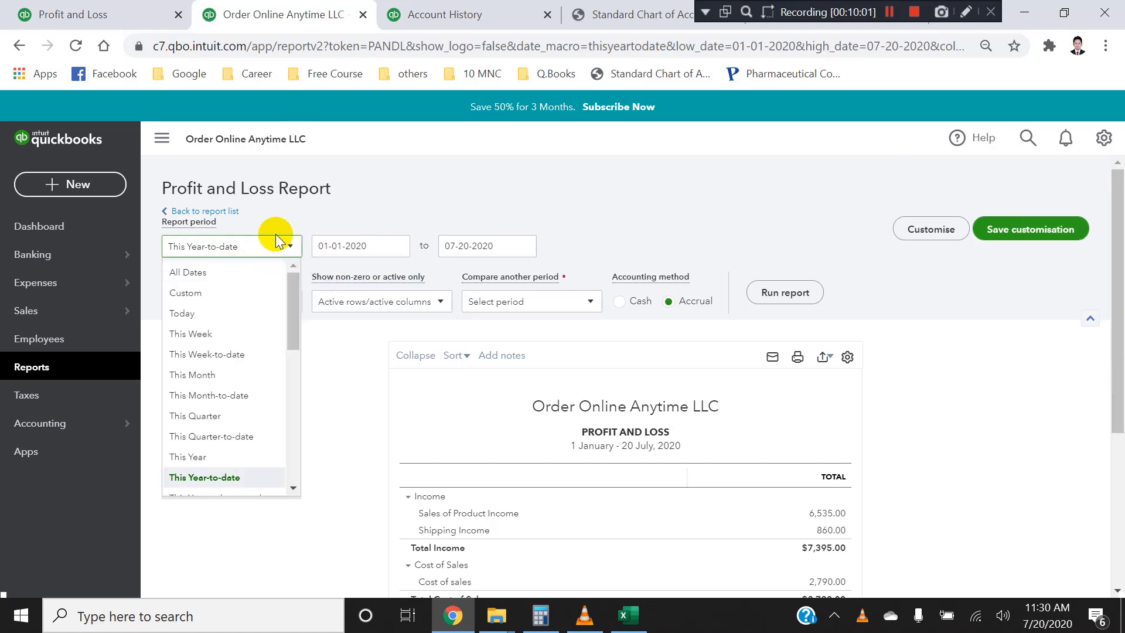
click(359, 246)
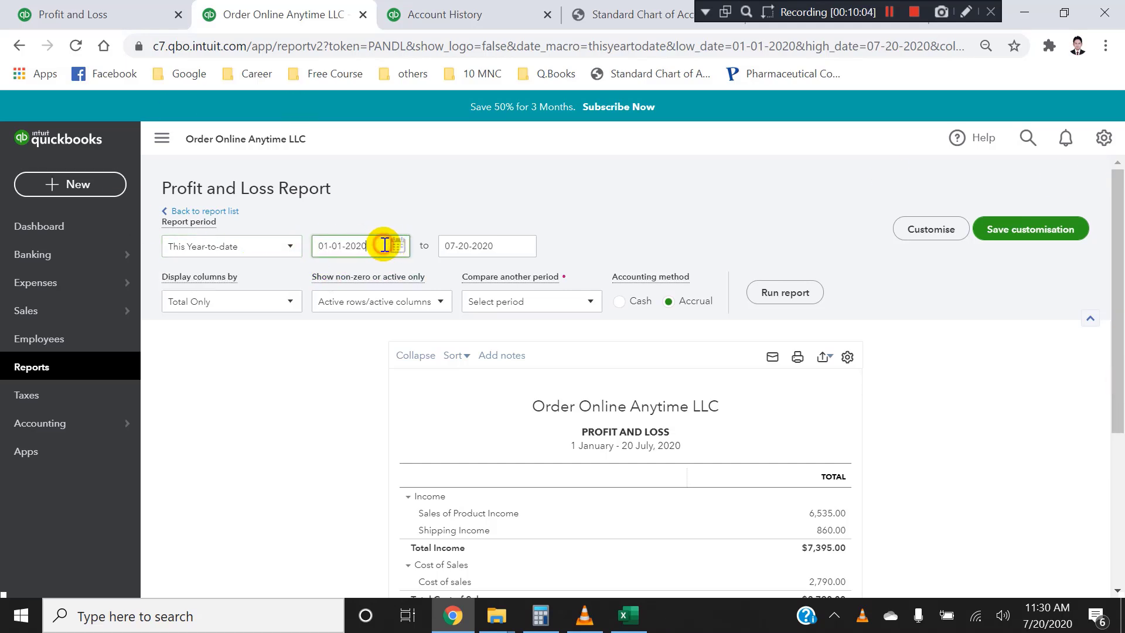
text(01-01-2019)
key(Tab)
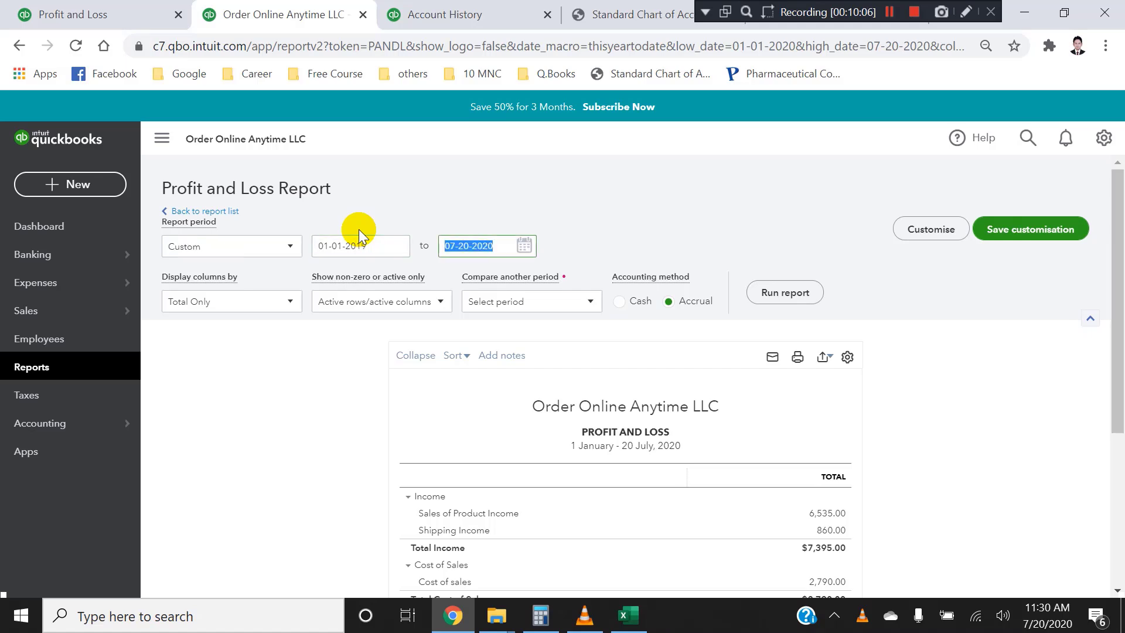
- Set the report's end date to 12-31-2019, run the Profit and Loss report and review it down to net earnings
click(510, 249)
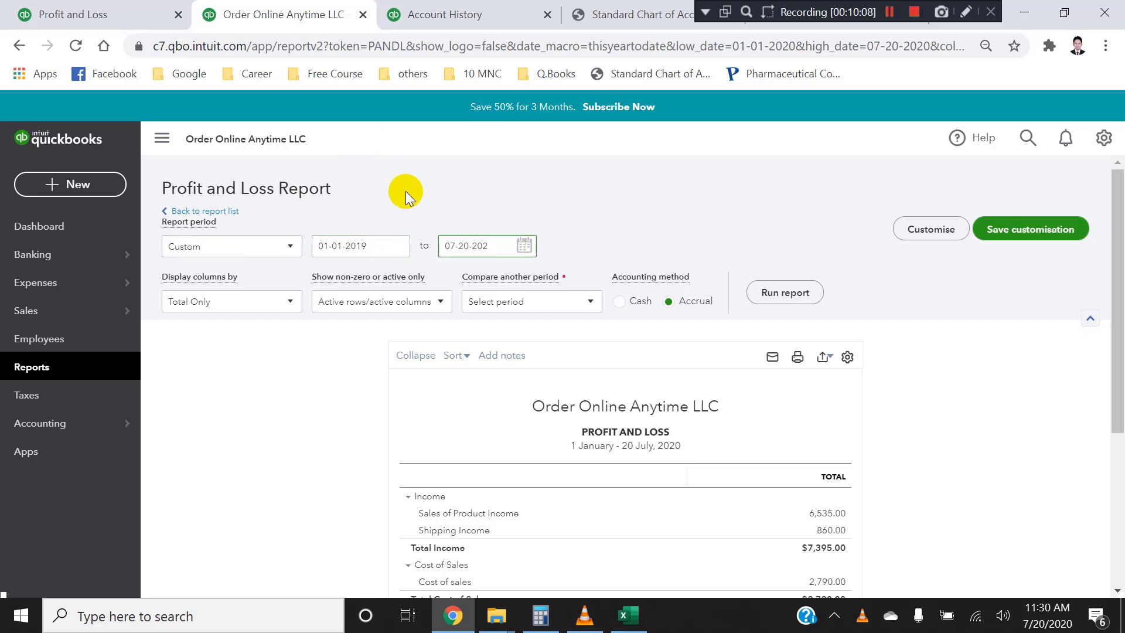
text(19)
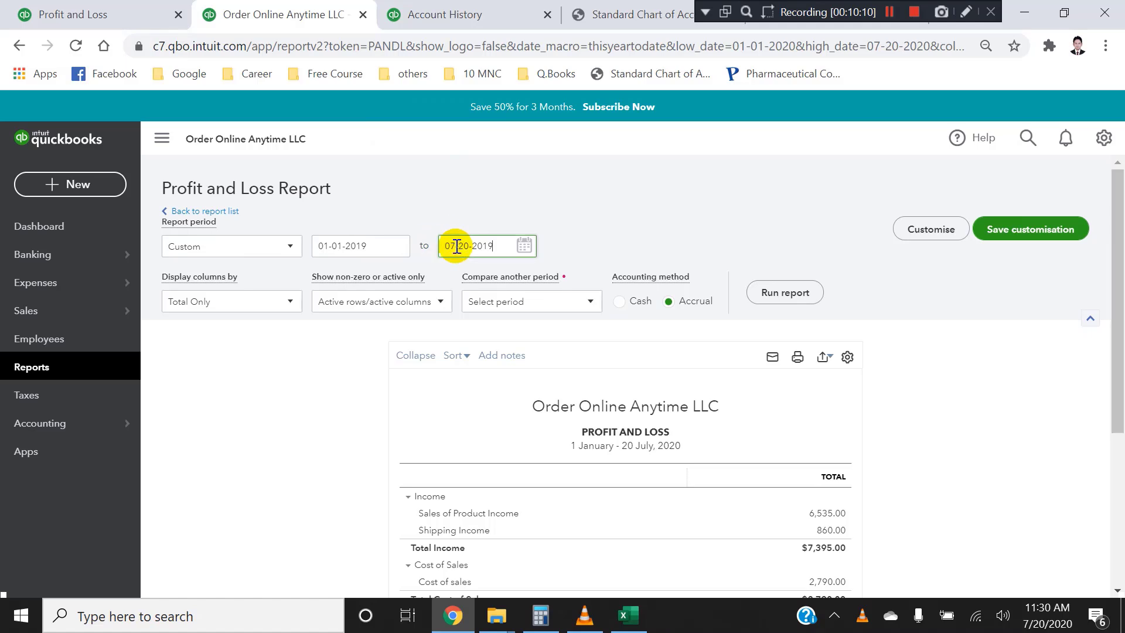
click(524, 257)
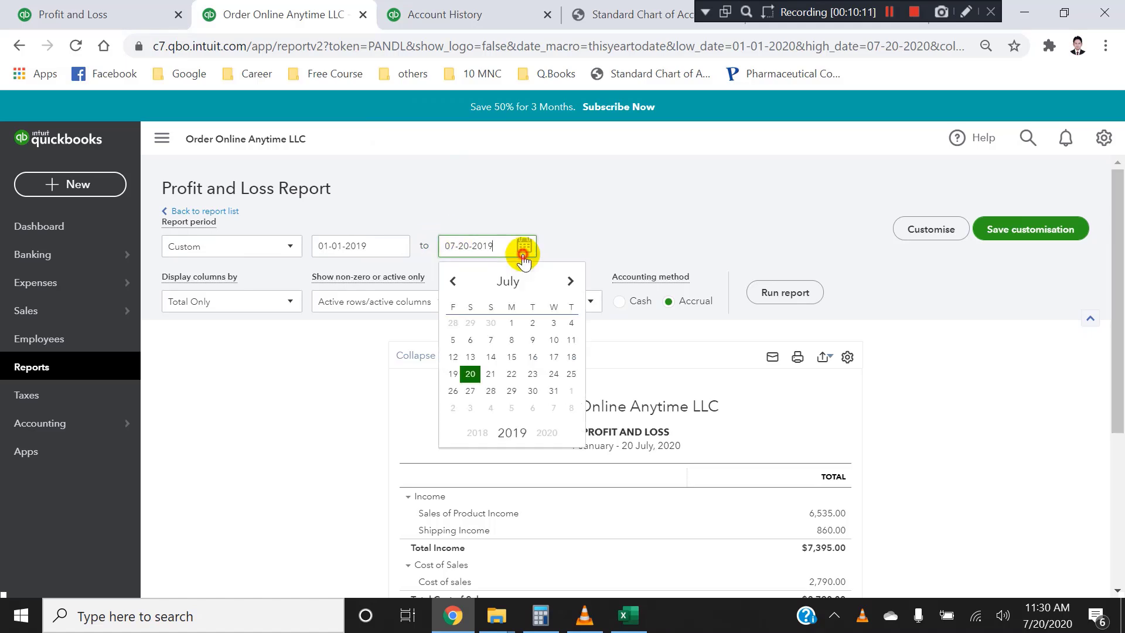
click(510, 281)
click(494, 506)
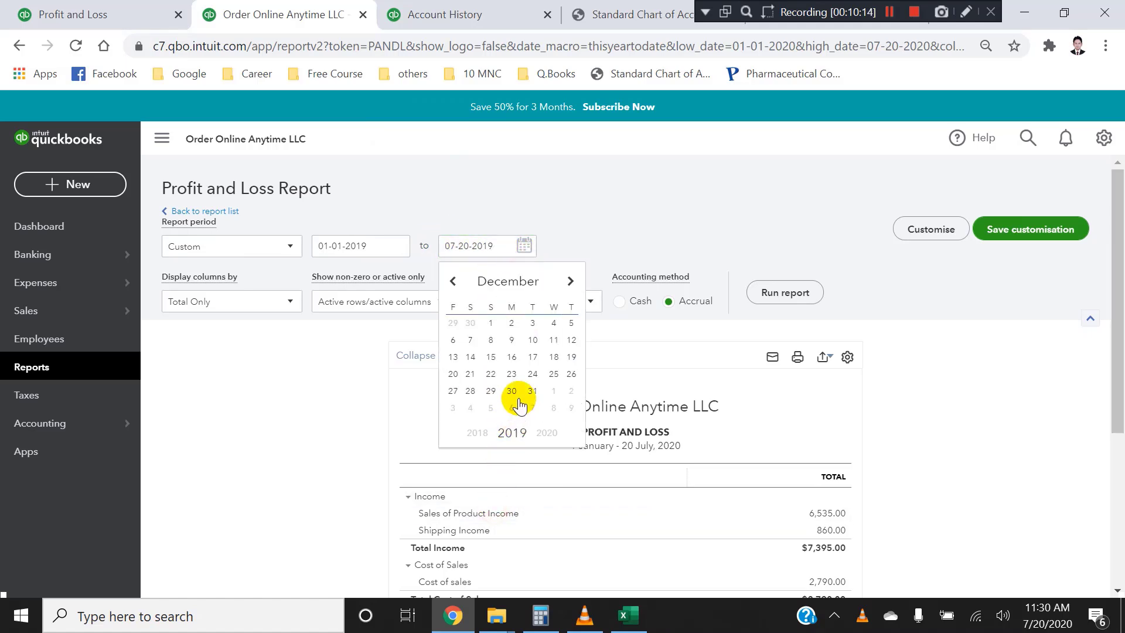
click(536, 391)
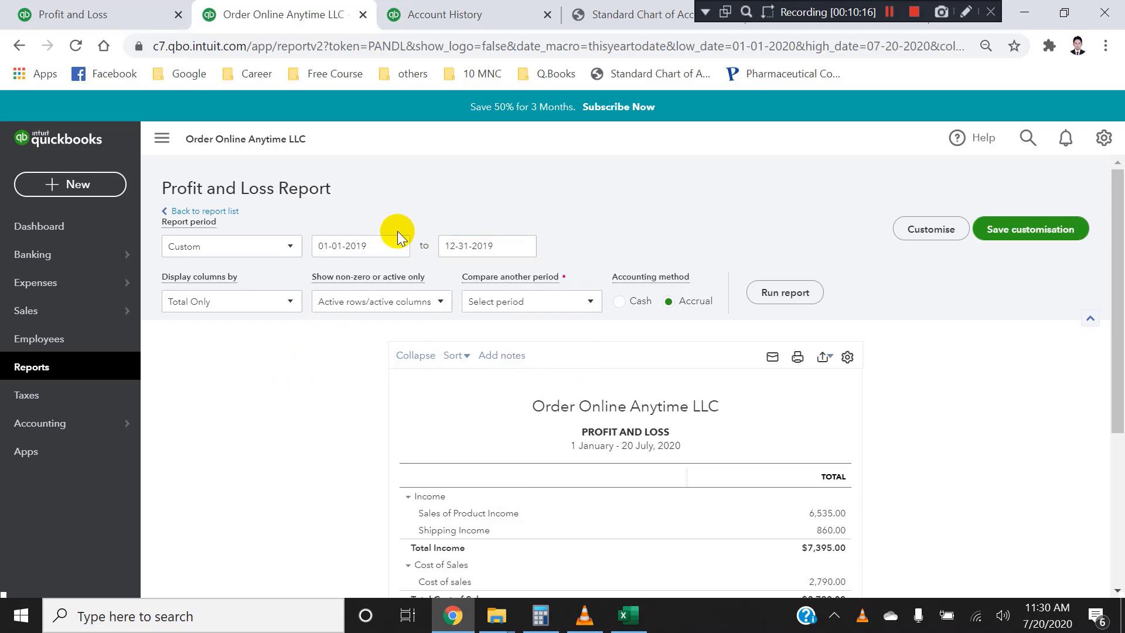
click(760, 296)
scroll(661, 245, down, 2)
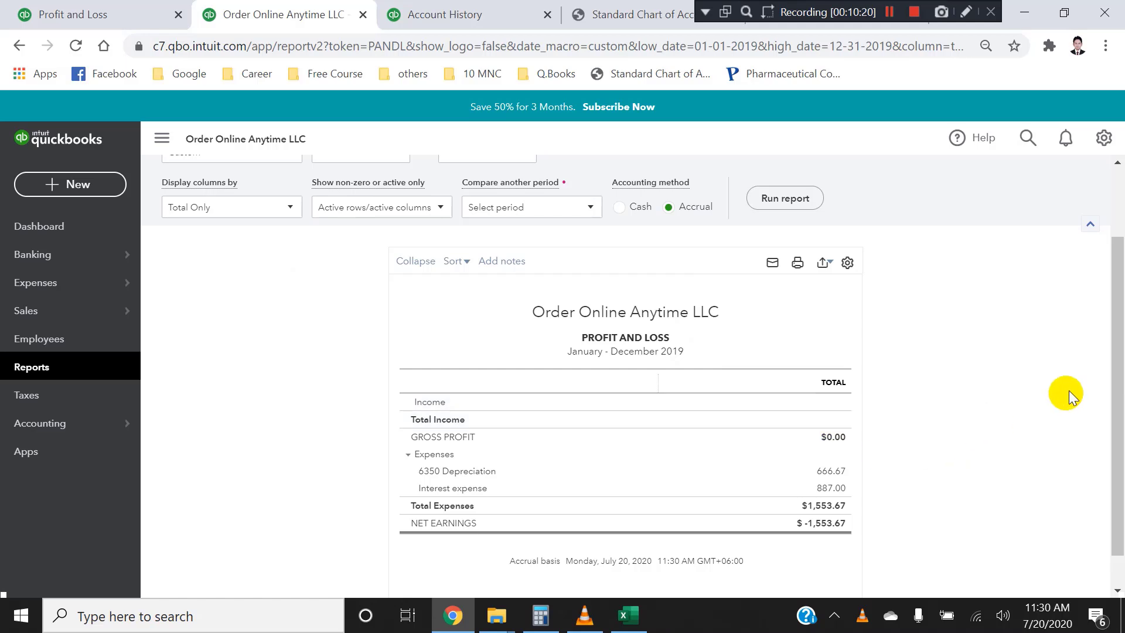
drag(1115, 377, 1120, 291)
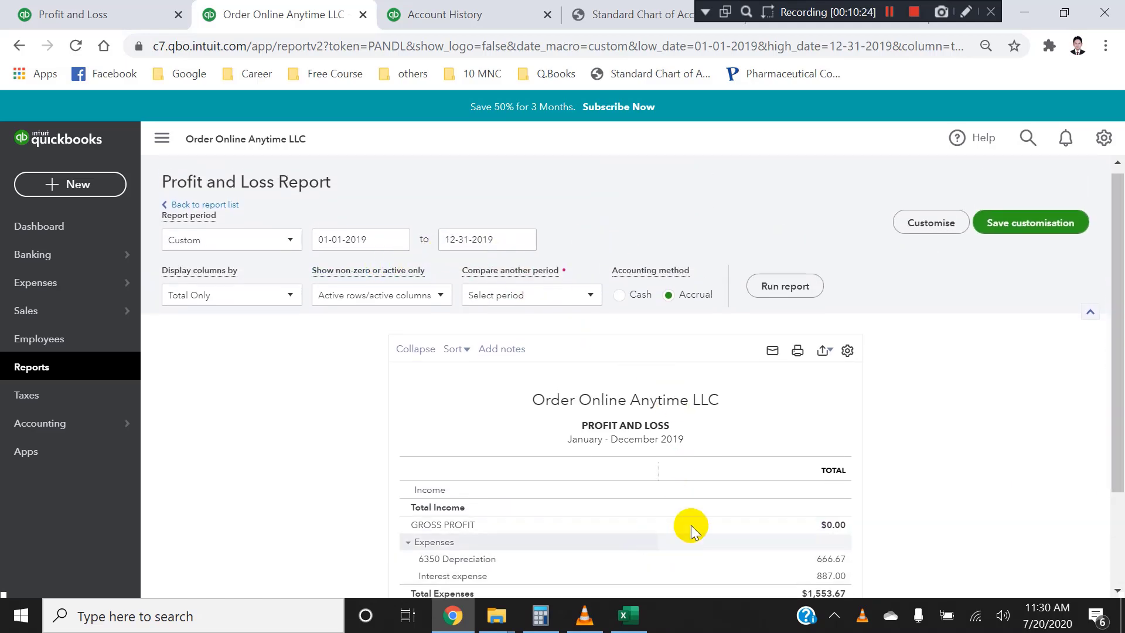
drag(1117, 346, 1109, 501)
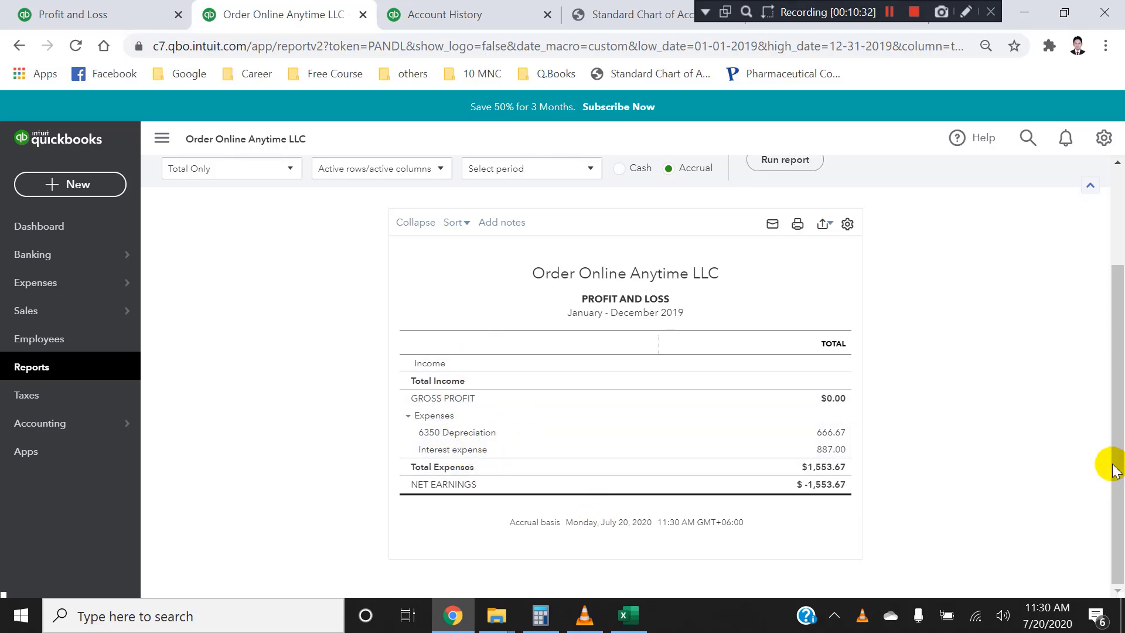
- Change the start date of the Profit and Loss report period to 01-01-2020
drag(1117, 456, 1119, 333)
click(382, 245)
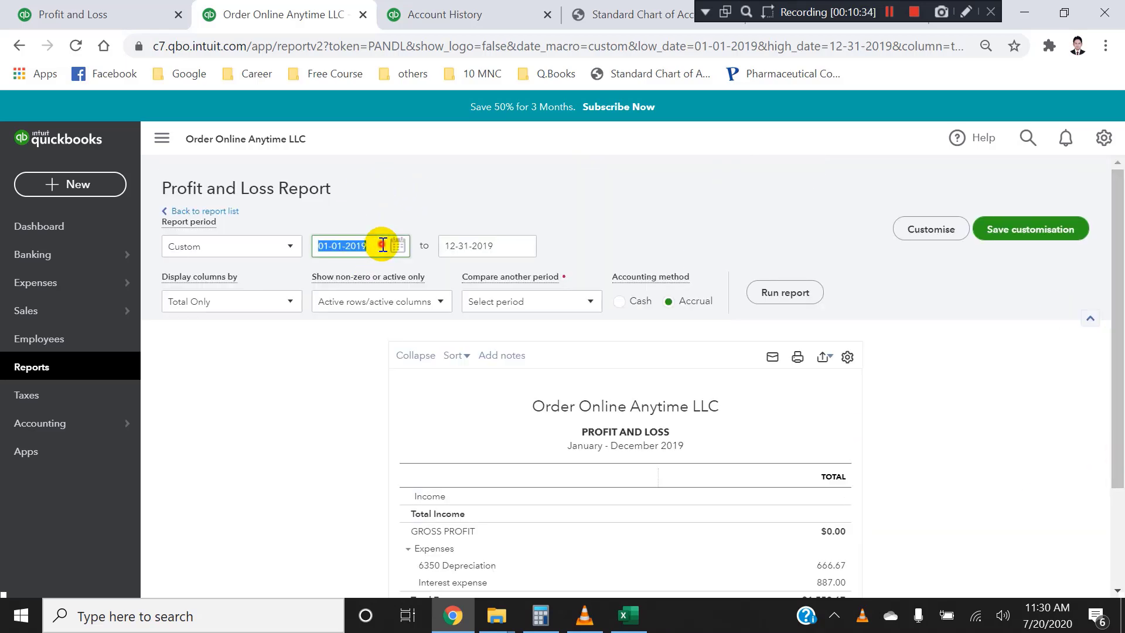
key(Right)
key(BackSpace)
key(BackSpace)
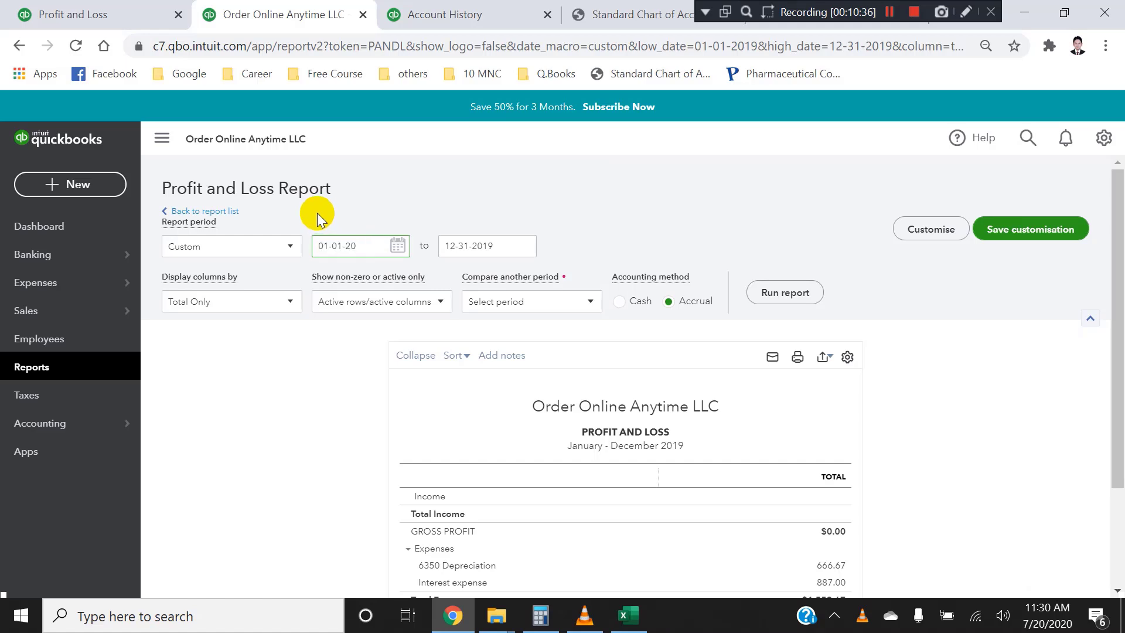
text(20)
- Set the report's end date to 12-31-2020, run the Profit and Loss report and review its income and expenses
click(509, 242)
key(Right)
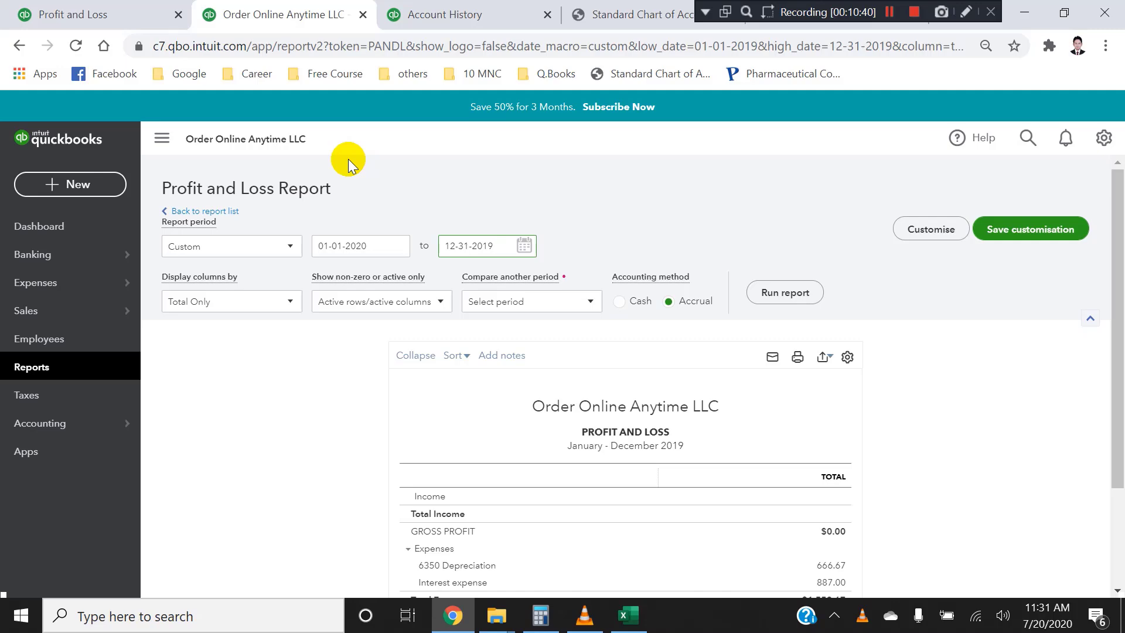
key(BackSpace)
text(20)
click(785, 292)
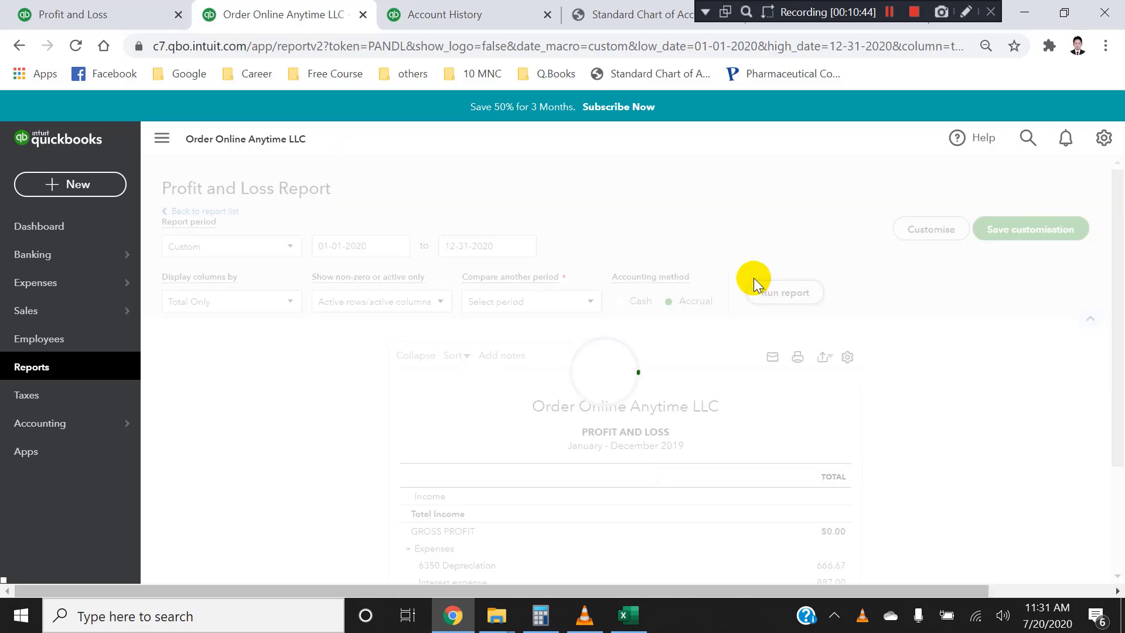
scroll(932, 343, down, 3)
drag(1120, 357, 1113, 430)
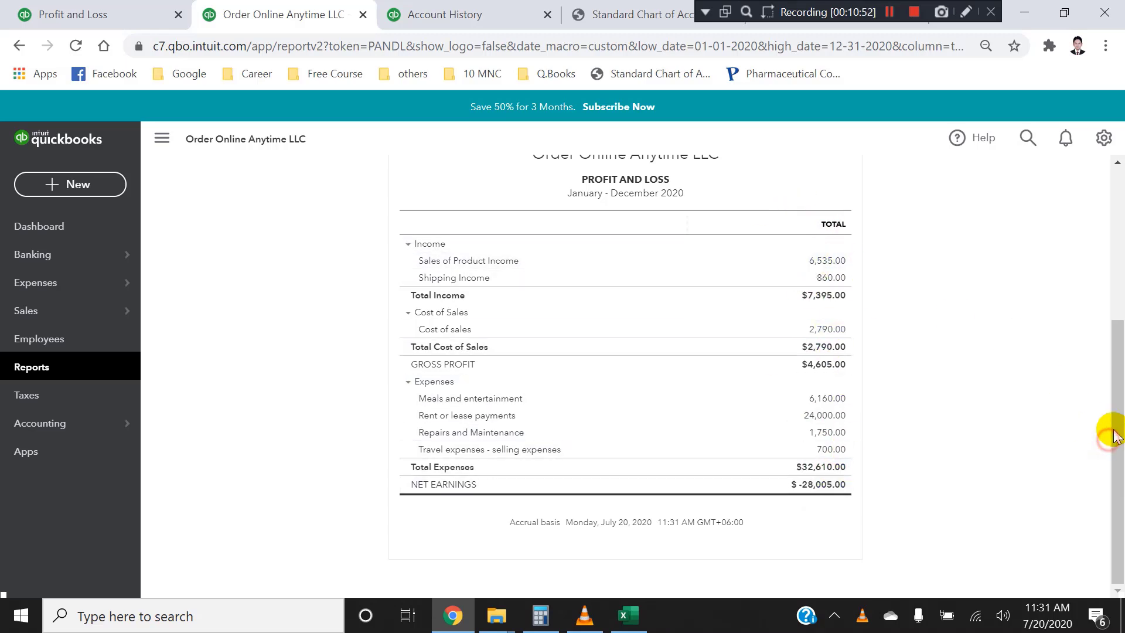
drag(1113, 437, 1112, 465)
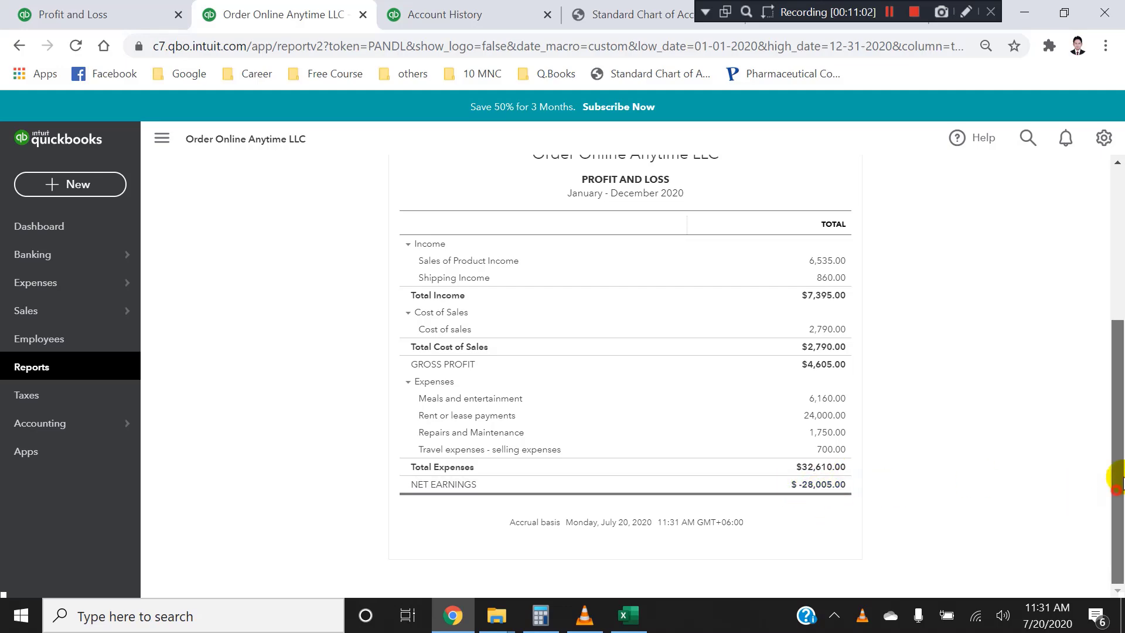
- Customise the Profit and Loss report to show negative numbers in red
drag(1119, 483, 1112, 311)
click(932, 229)
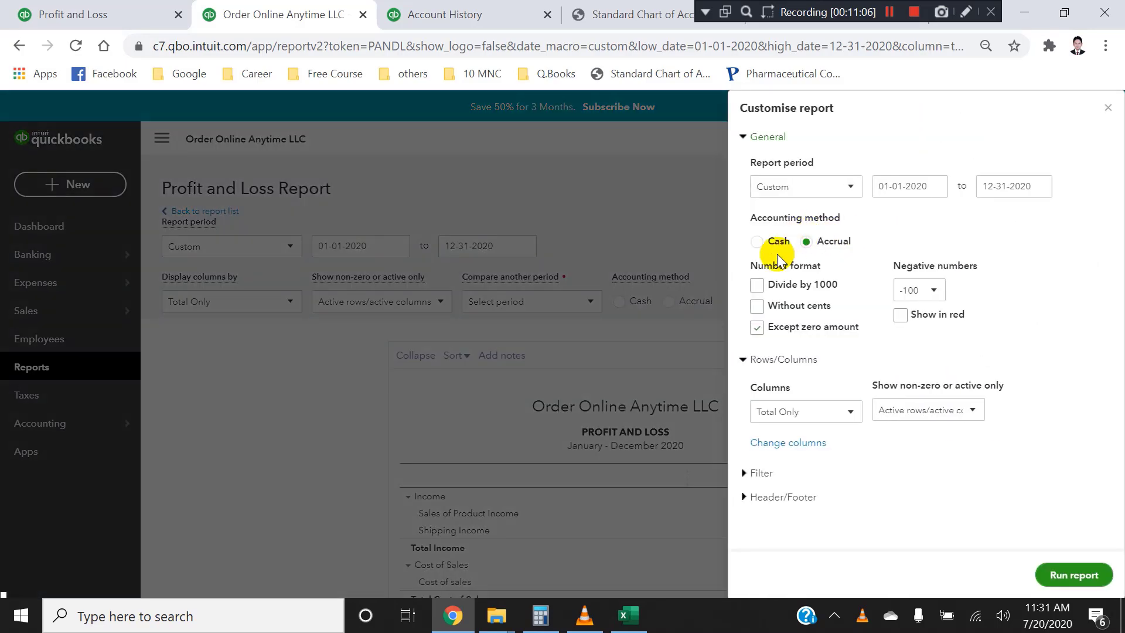
click(772, 342)
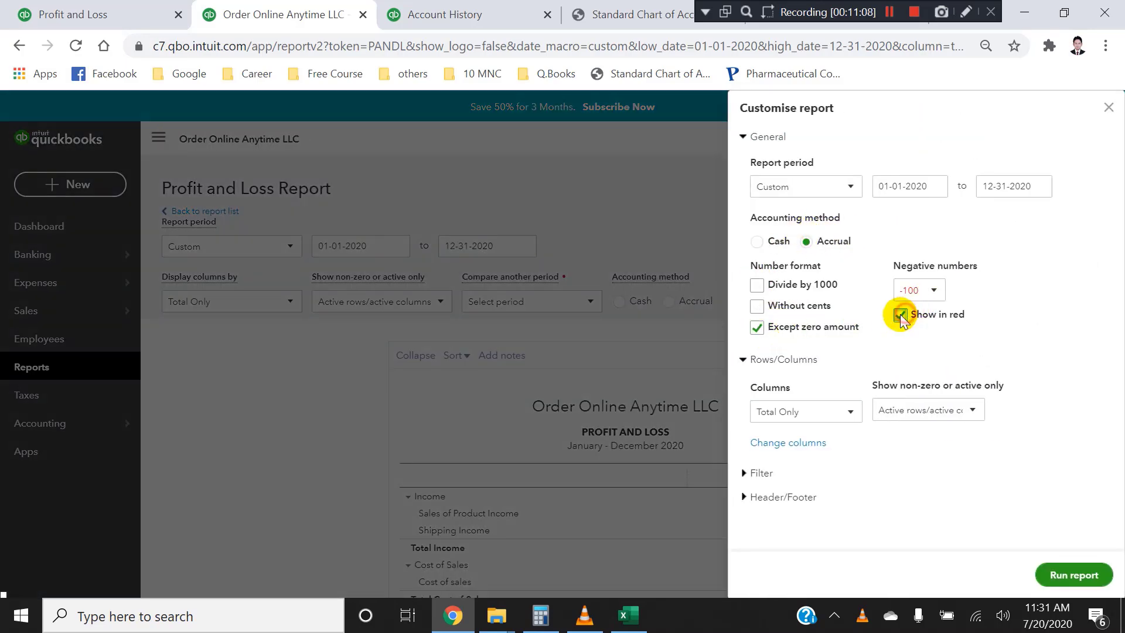
click(758, 307)
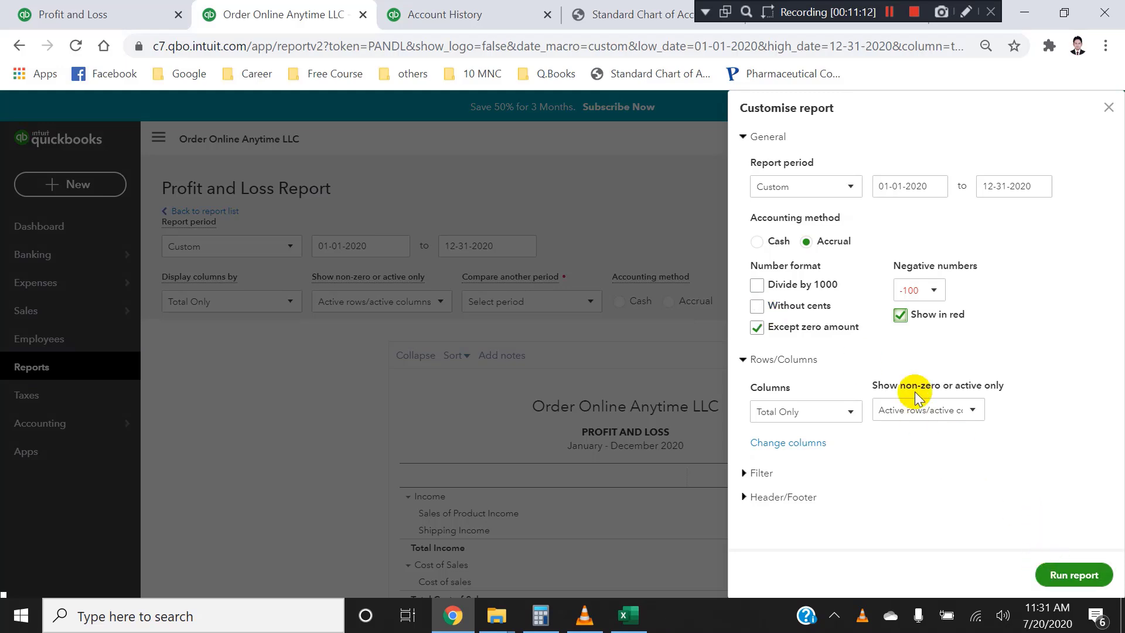
- Limit the report to non-zero rows and non-zero columns, run it and check the net earnings line
click(926, 417)
click(926, 417)
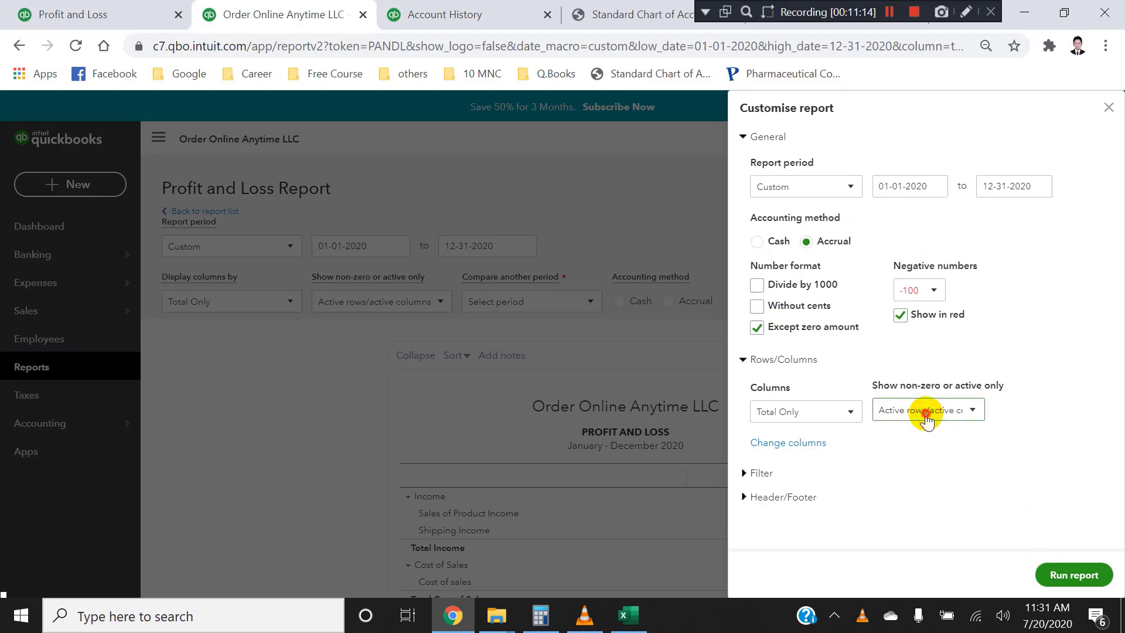
click(926, 418)
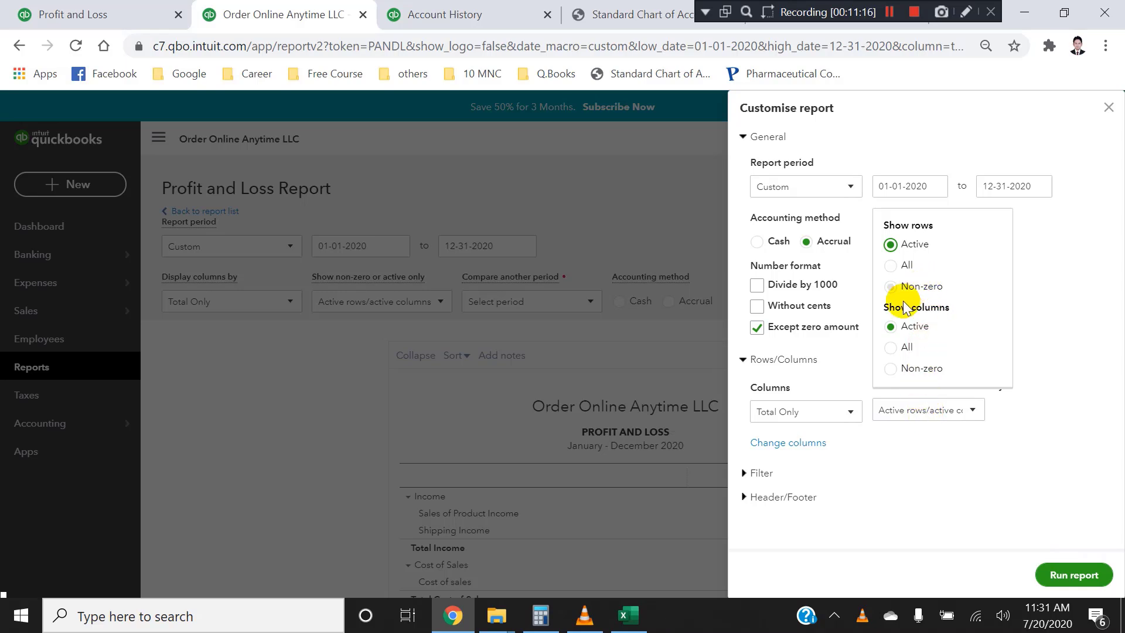
click(889, 368)
click(1051, 573)
scroll(1003, 491, down, 5)
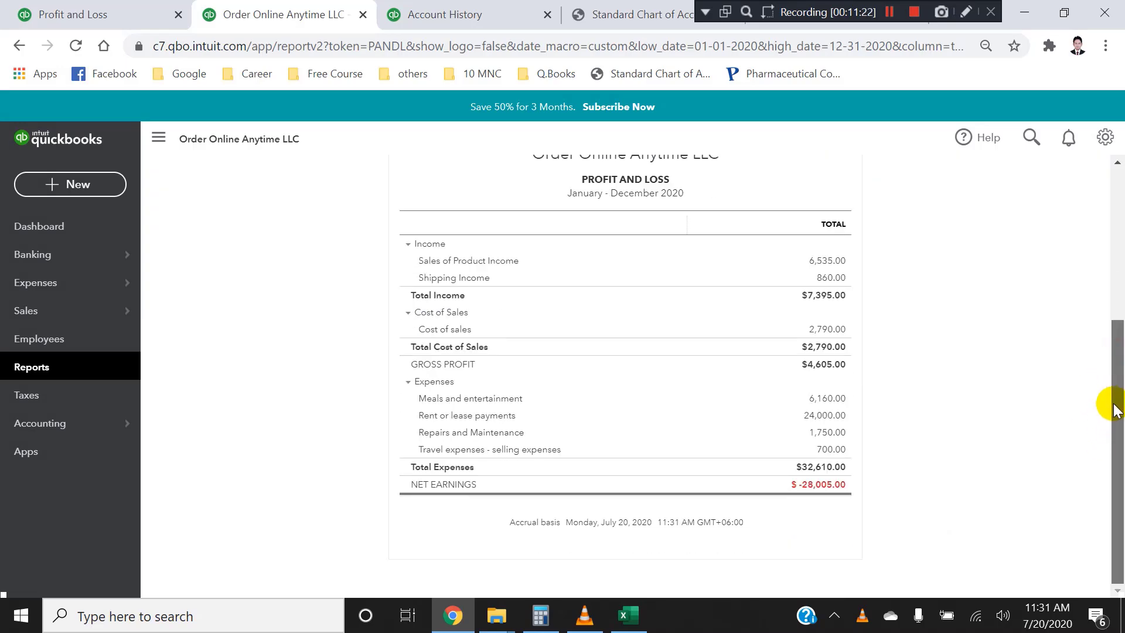
mouse_move(1113, 409)
mouse_down()
mouse_move(1112, 364)
mouse_move(1110, 414)
mouse_up()
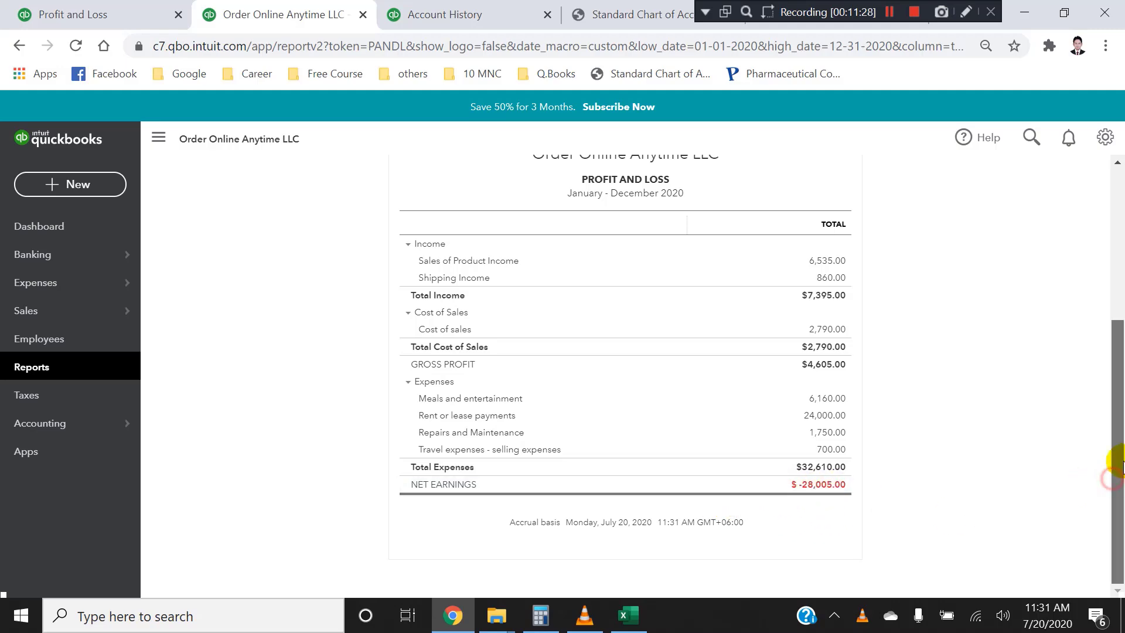
- Customise the Profit and Loss report to show negative numbers in the (100) format and run it again
scroll(1119, 454, up, 5)
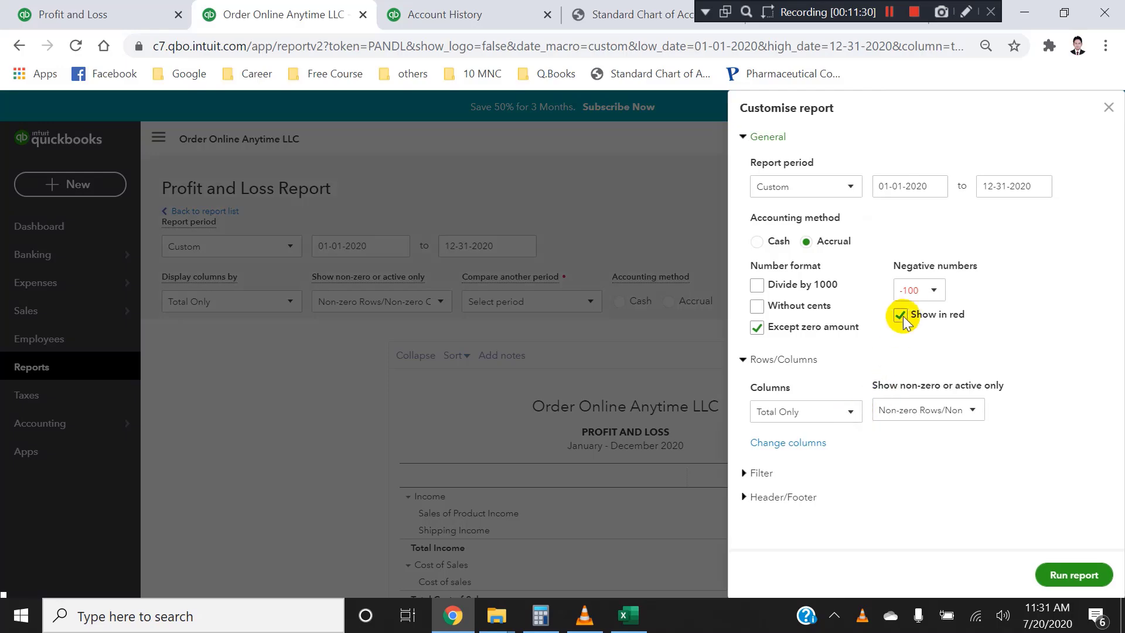
click(911, 336)
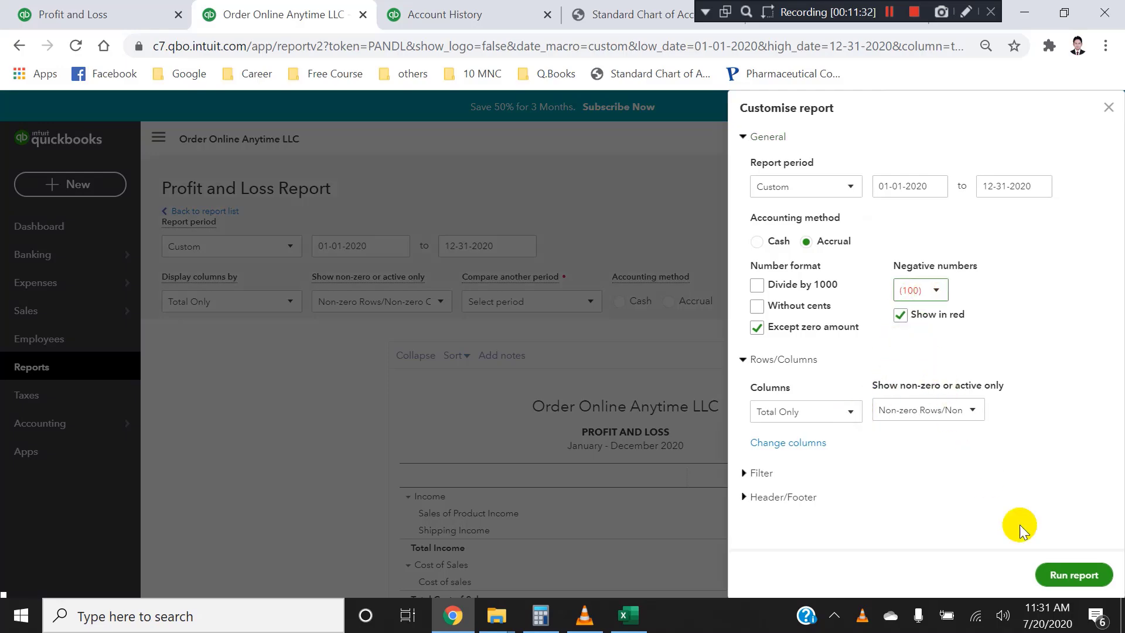
click(1078, 580)
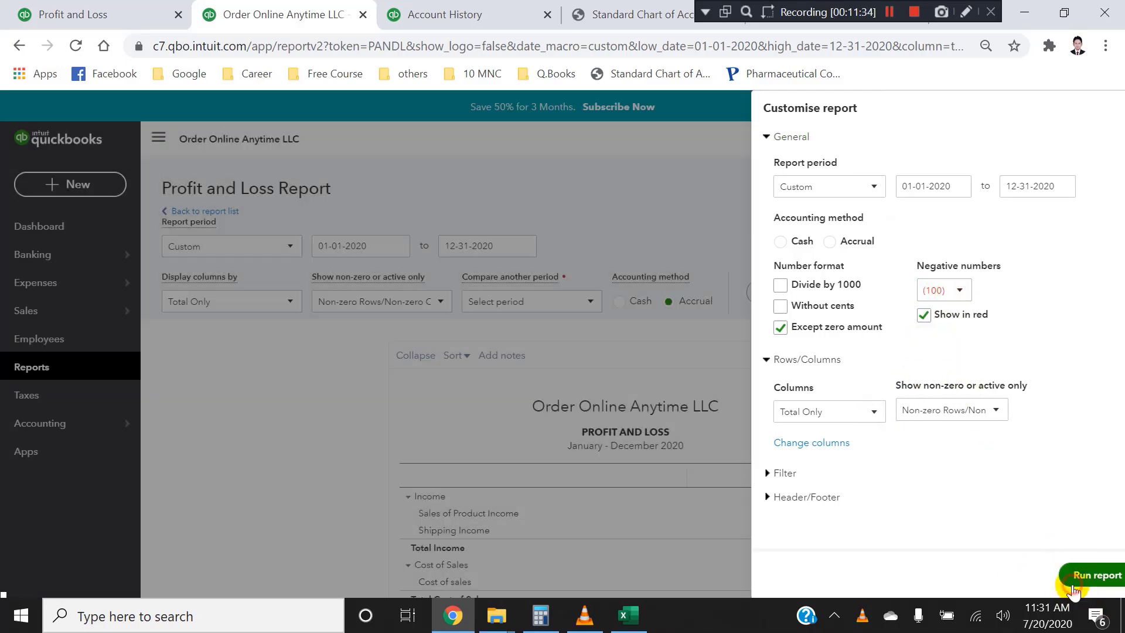
scroll(995, 515, down, 3)
- Limit the Balance Sheet report to non-zero rows and non-zero columns, run it and review its liabilities and shareholders' equity
scroll(930, 454, up, 3)
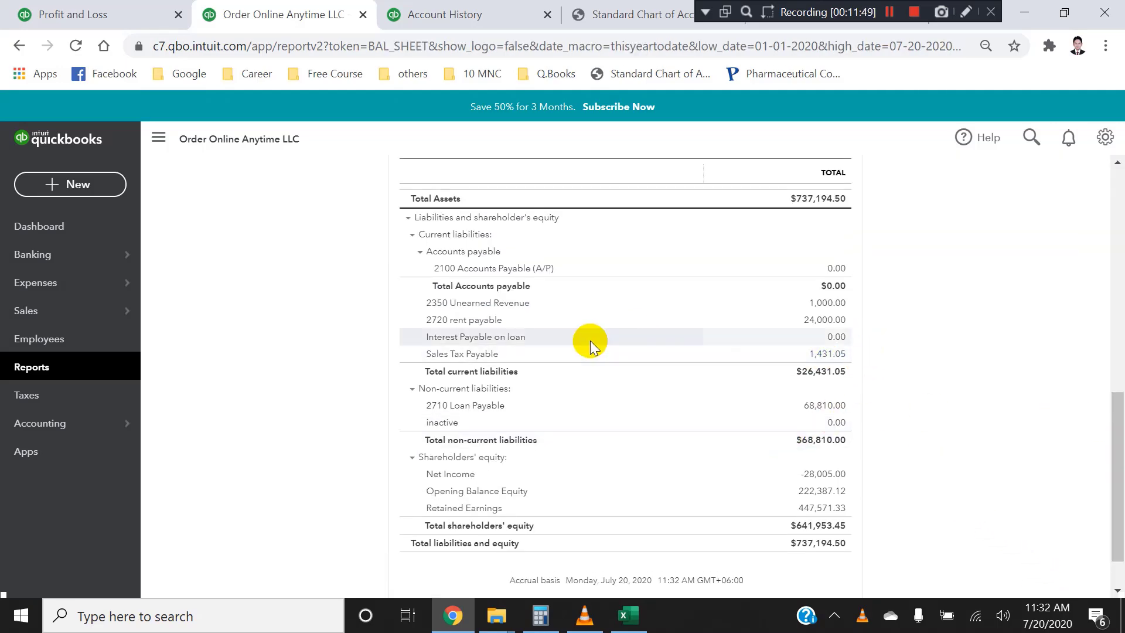
drag(1116, 433, 934, 111)
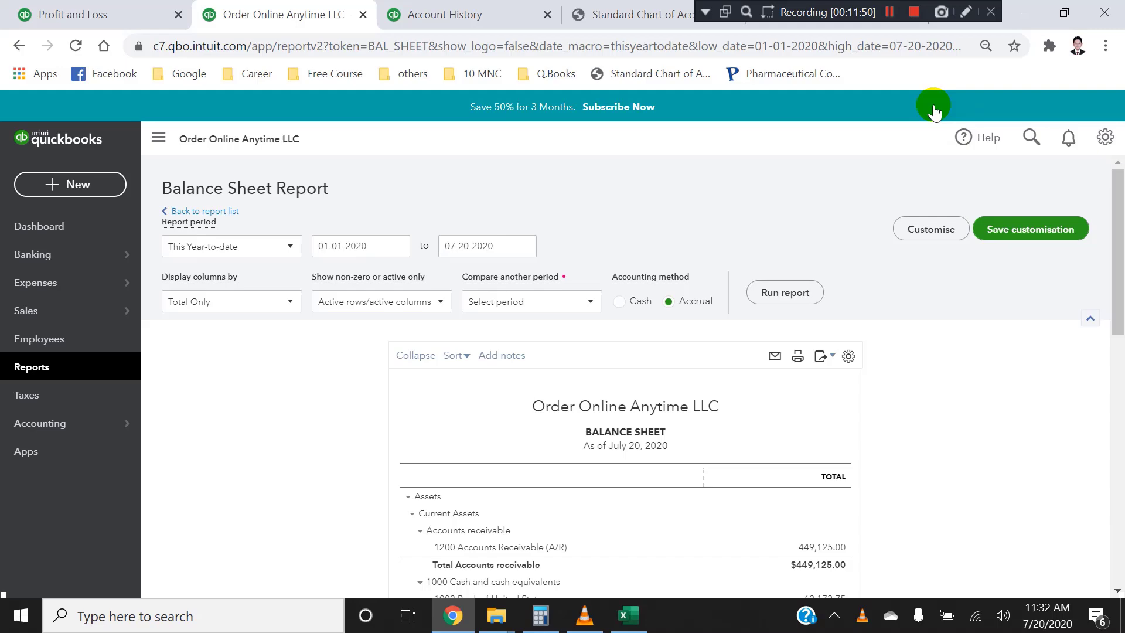
click(930, 237)
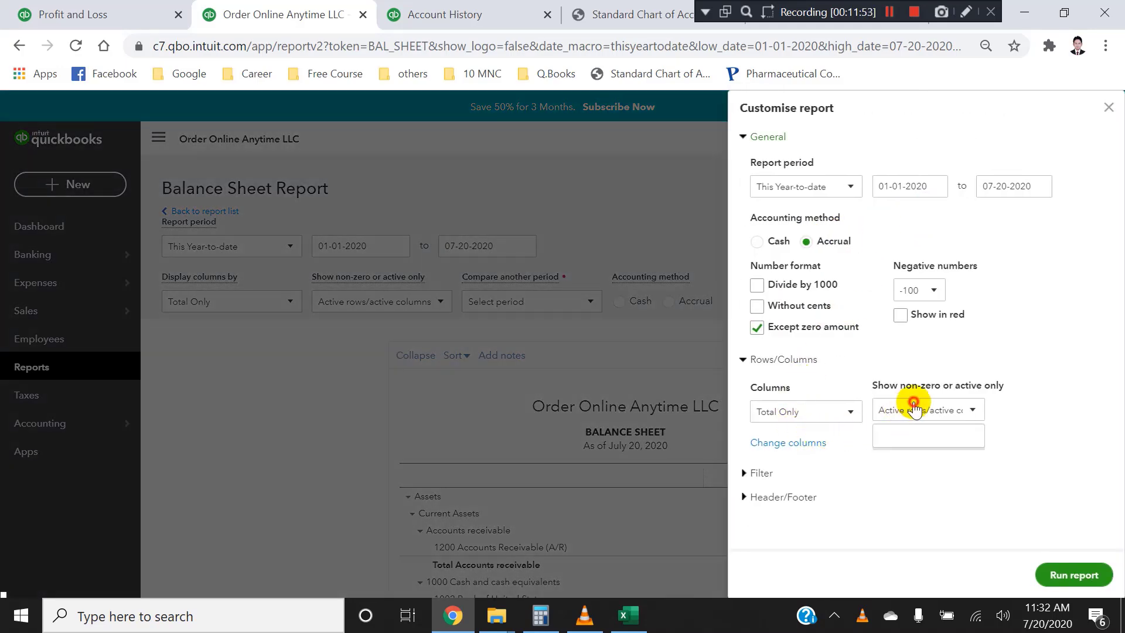
click(912, 409)
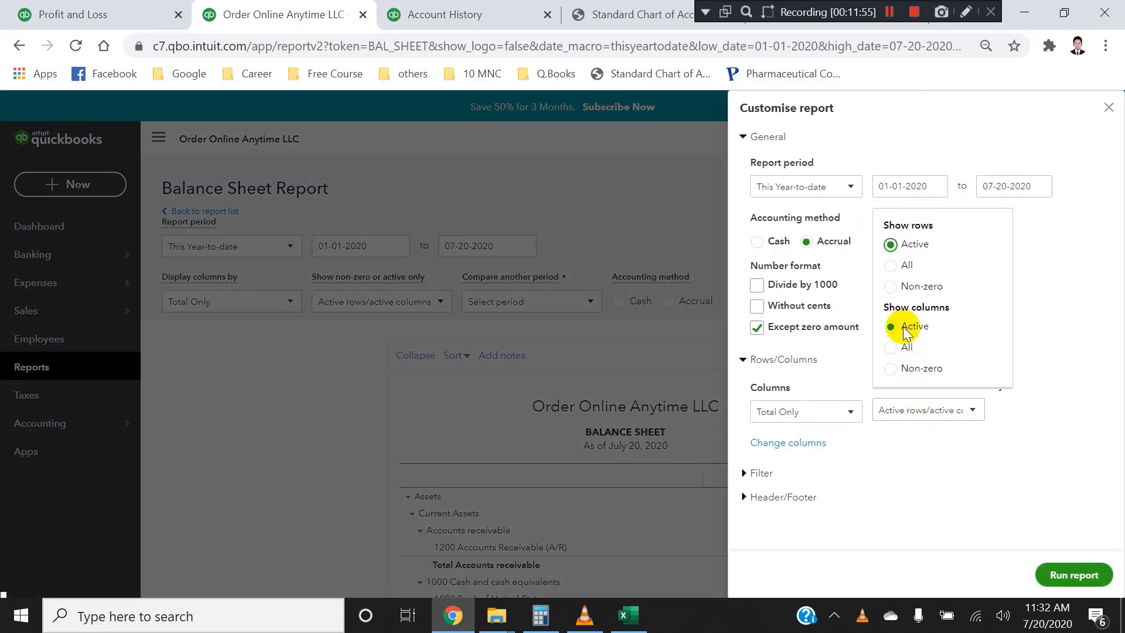
click(893, 379)
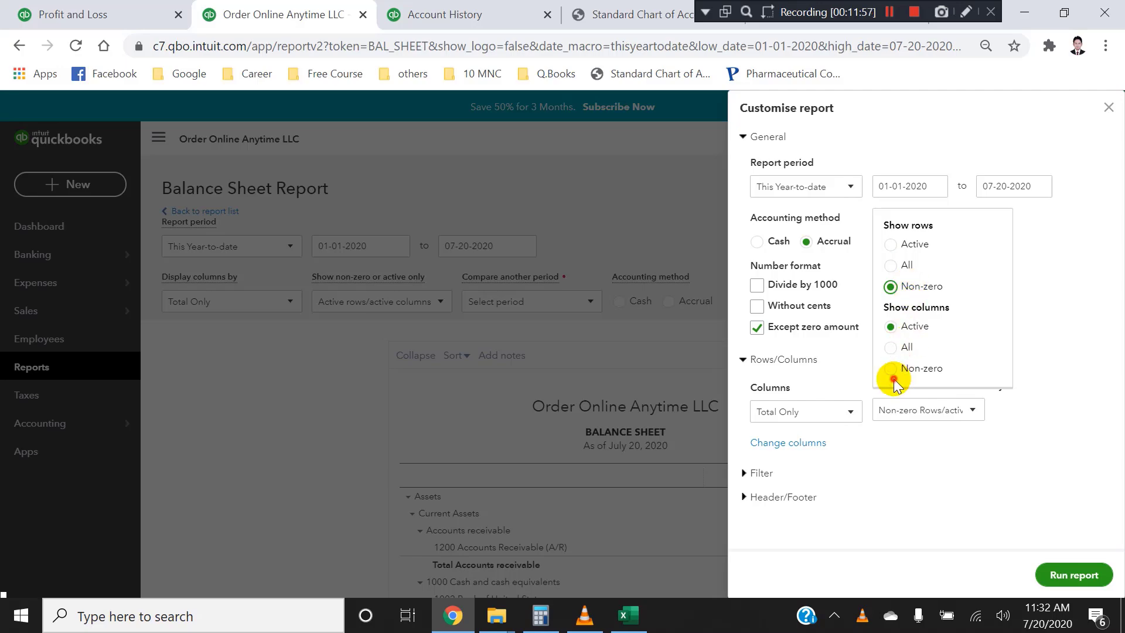
click(1061, 575)
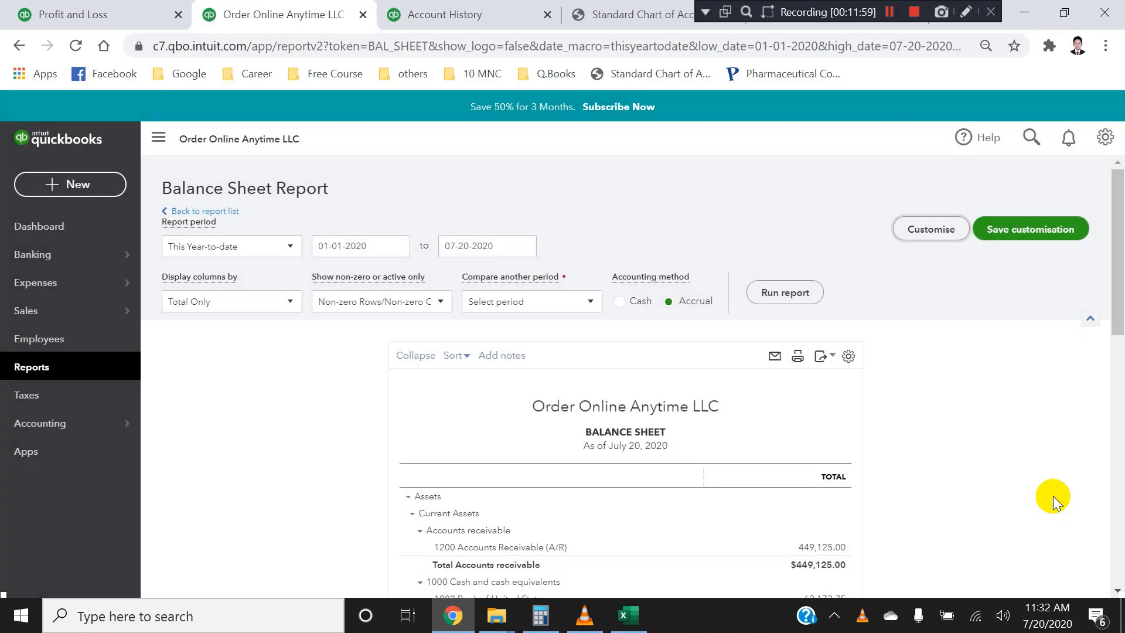
drag(1112, 275, 1111, 495)
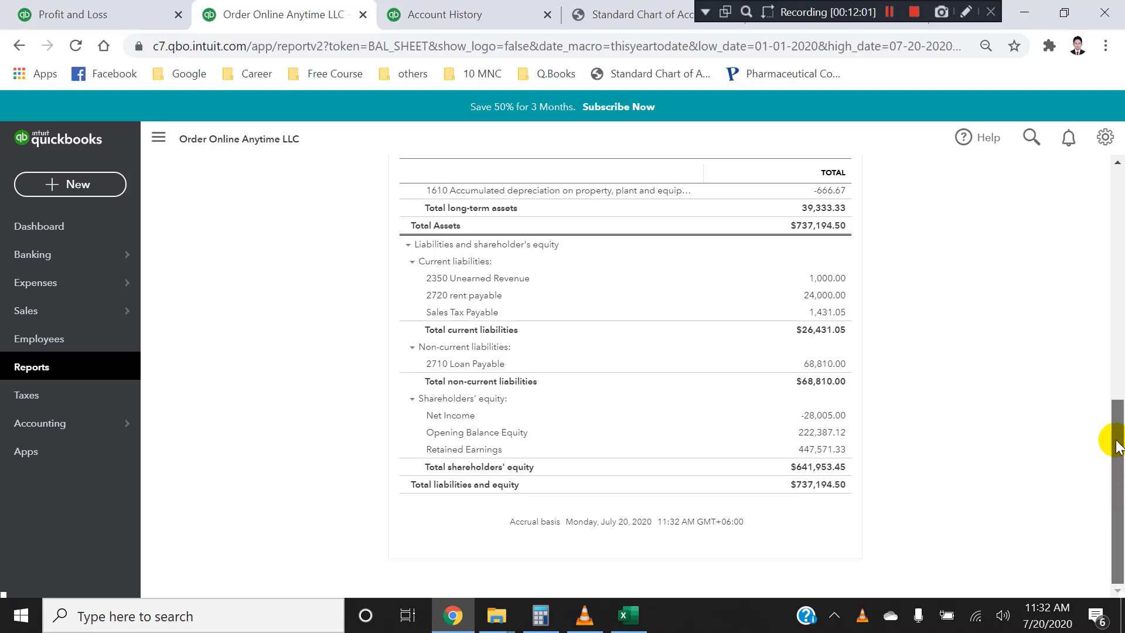
drag(1117, 445, 1074, 477)
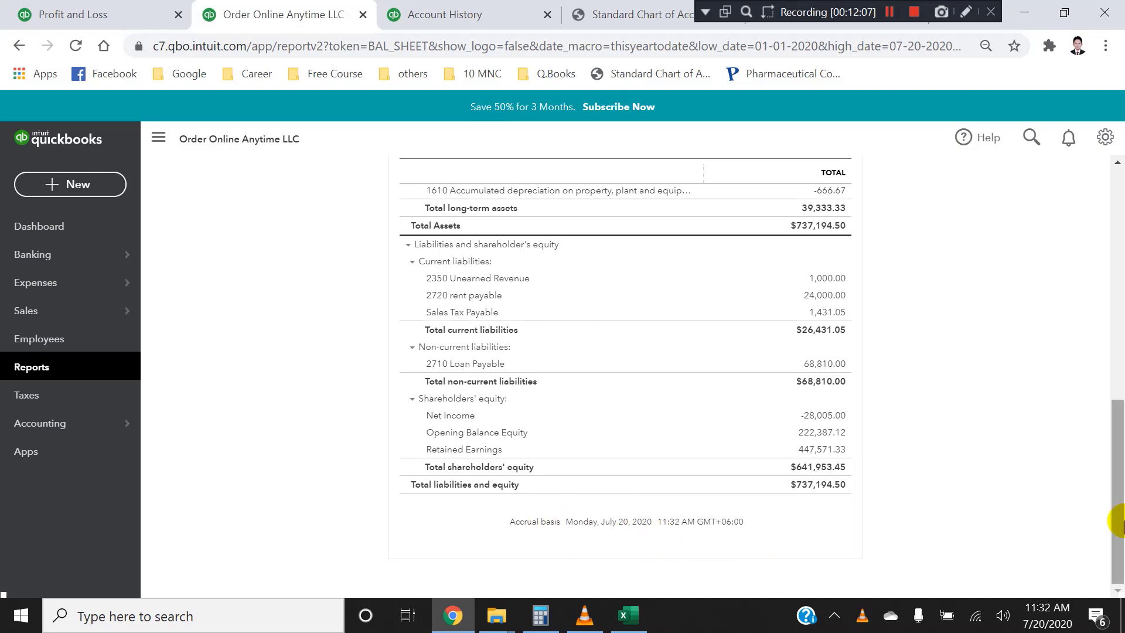
- Review the Balance Sheet's header and footer customisation options and run the report again
drag(1113, 448, 1109, 246)
click(932, 234)
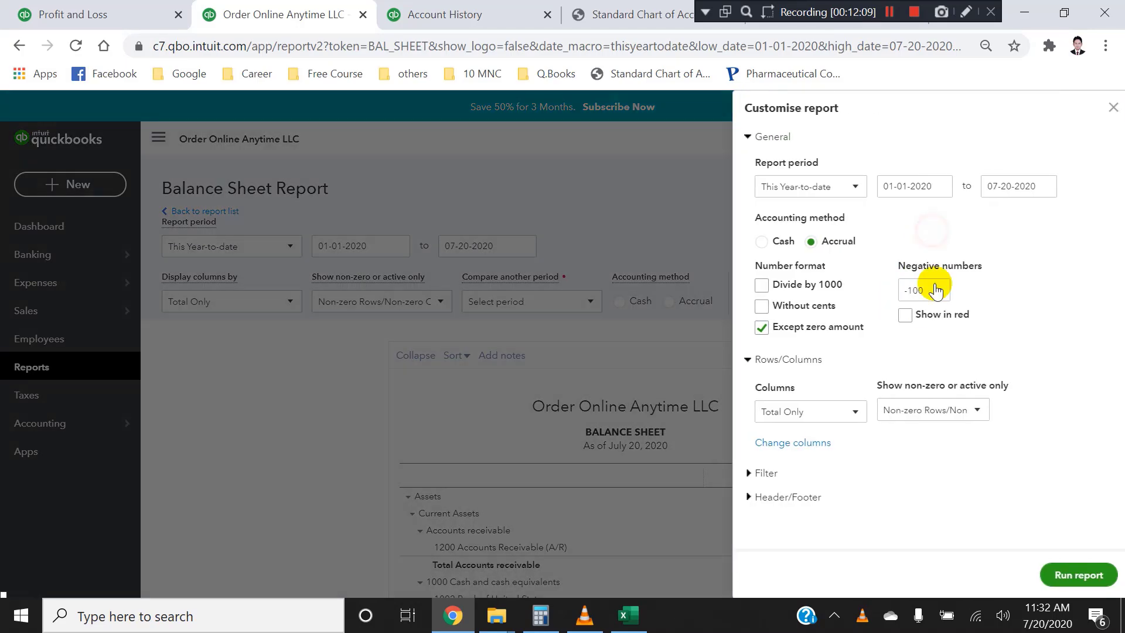
click(746, 497)
drag(1116, 337, 1072, 476)
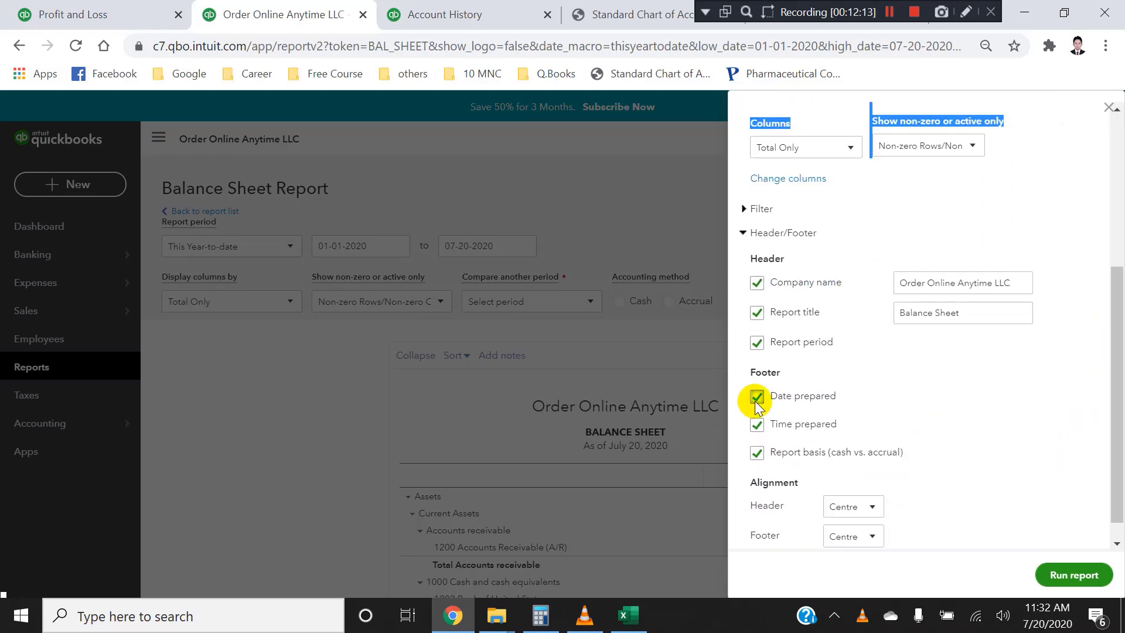
click(1055, 574)
scroll(1107, 351, down, 3)
drag(1106, 339, 1117, 176)
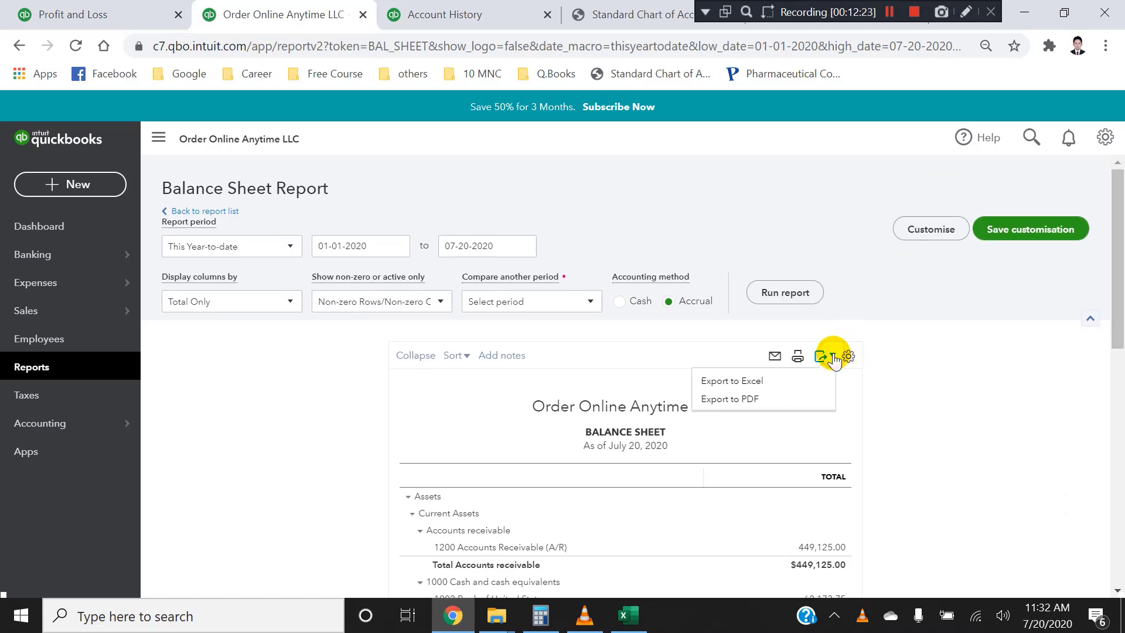
- Preview the Balance Sheet as a PDF, close the preview and look over the report's customisation options
click(771, 399)
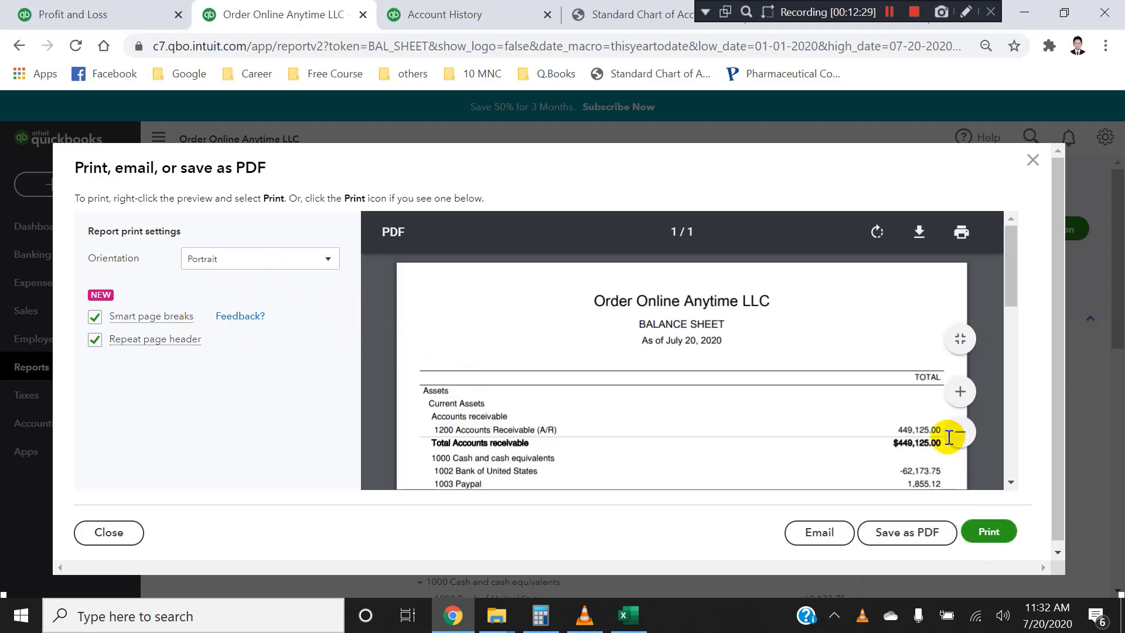
click(1031, 161)
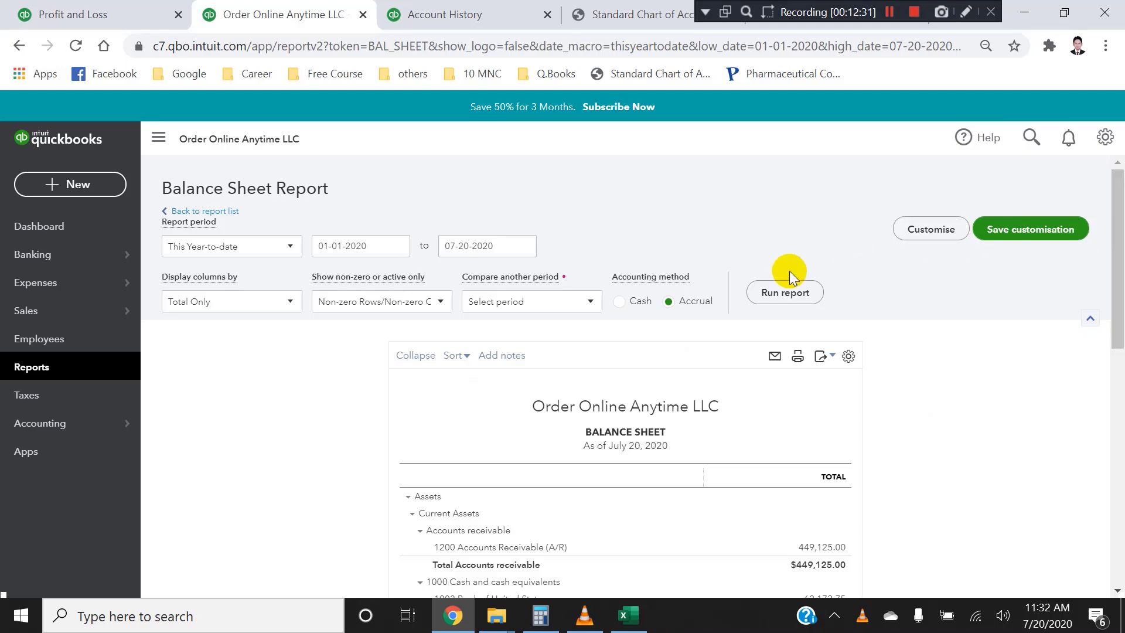
click(931, 229)
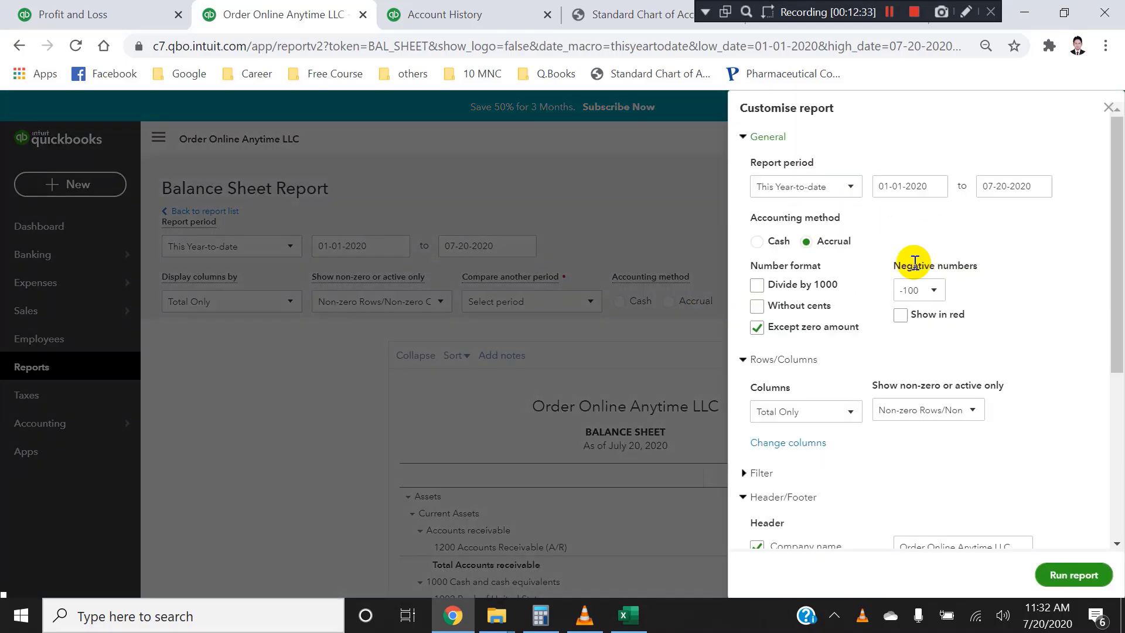
click(1106, 109)
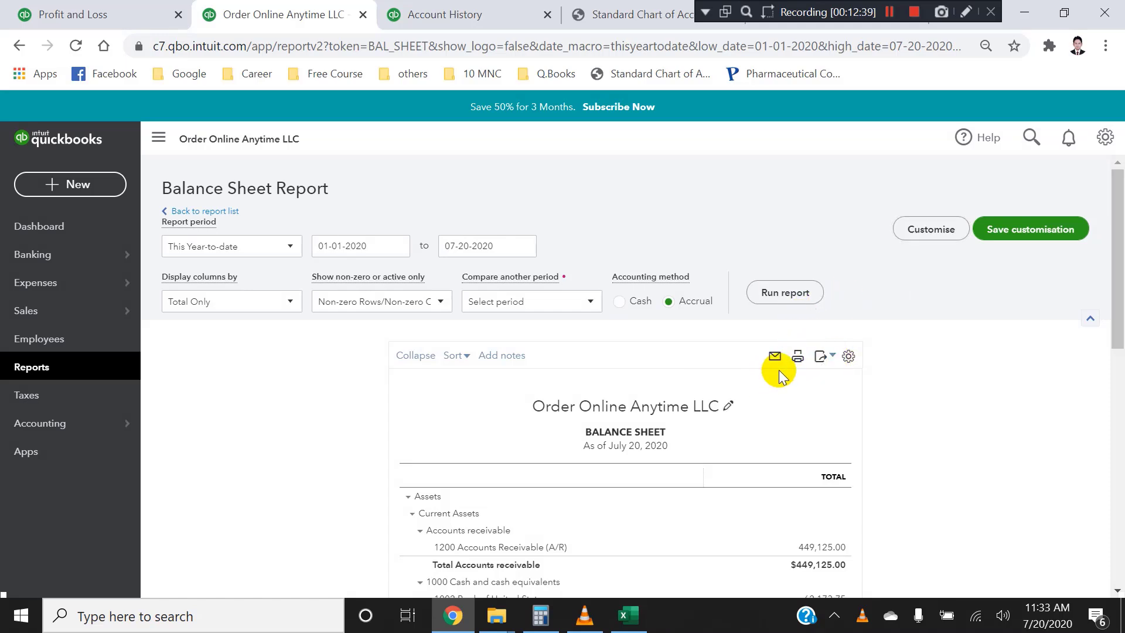
- Export the Balance Sheet to Excel, open the downloaded workbook in Excel and enable editing
click(65, 575)
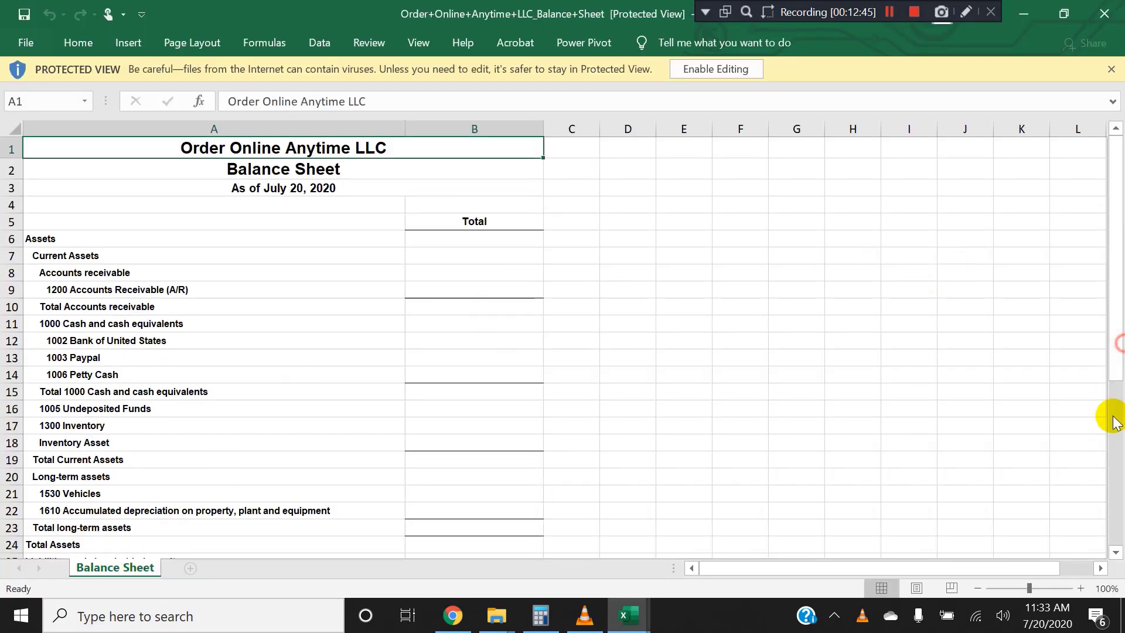
click(737, 68)
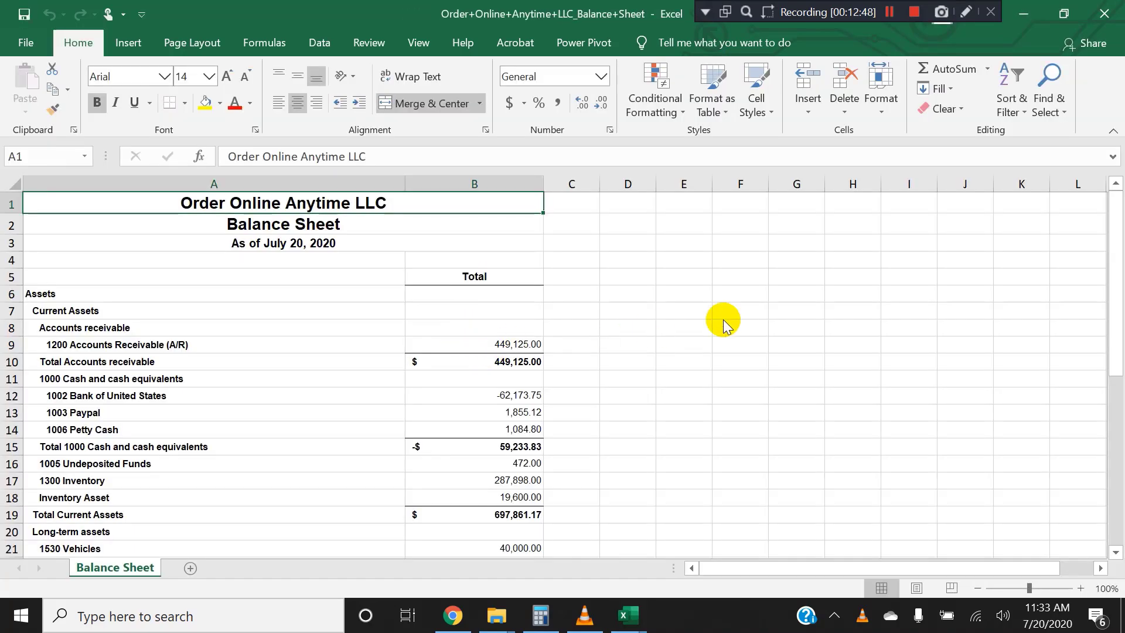
click(732, 311)
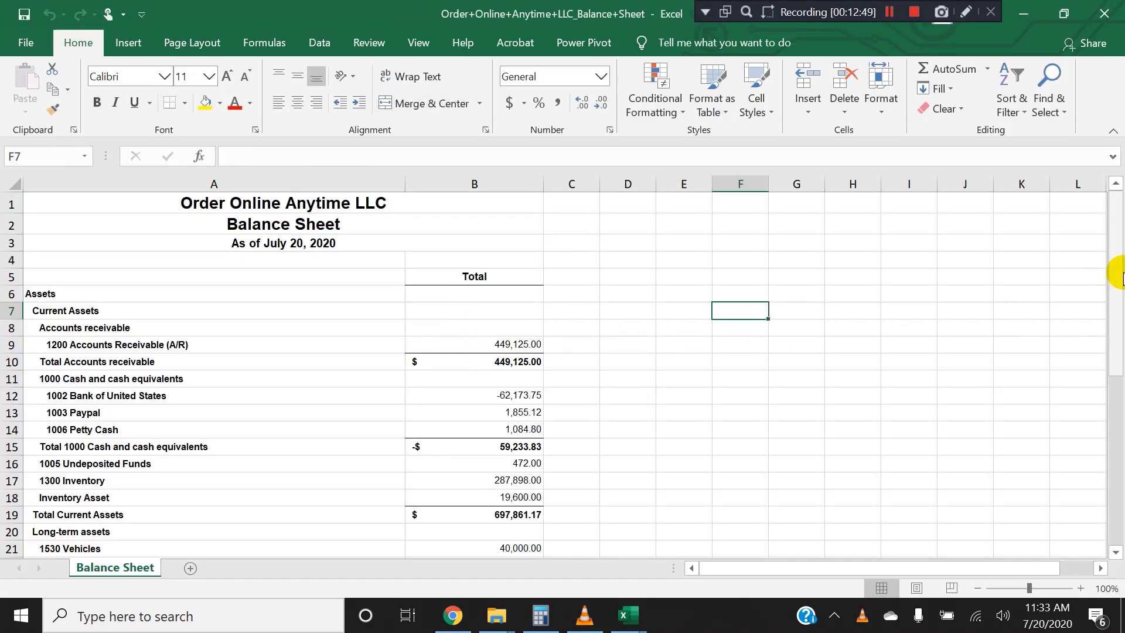
- Examine the exported Balance Sheet from the assets down to total liabilities and equity, selecting the whole statement
drag(1116, 272, 1116, 492)
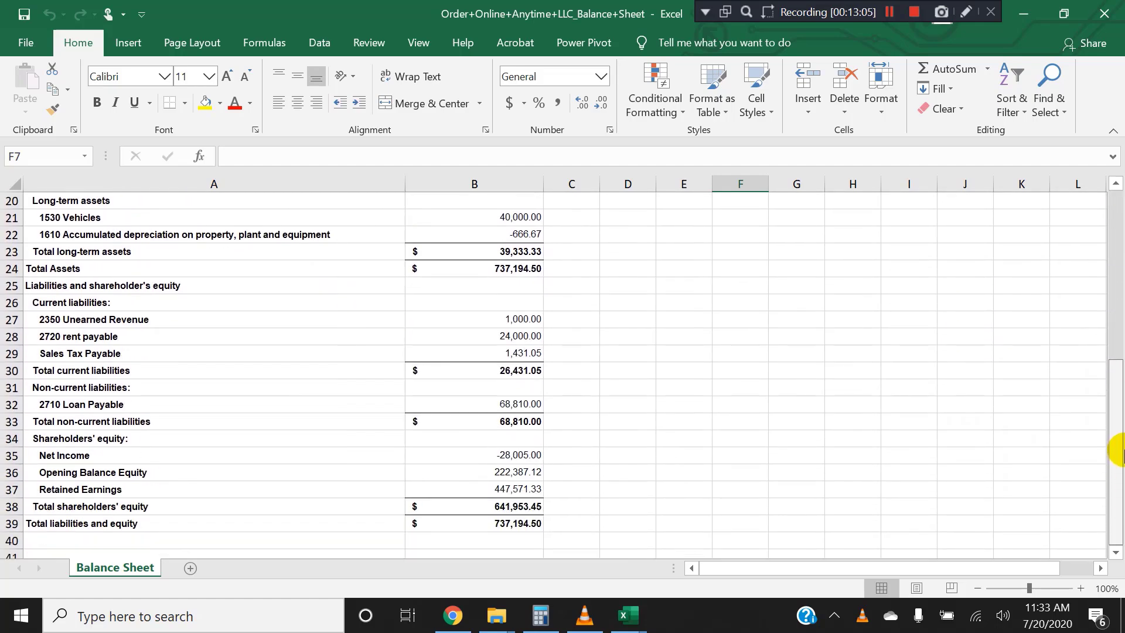
drag(1120, 454, 1110, 273)
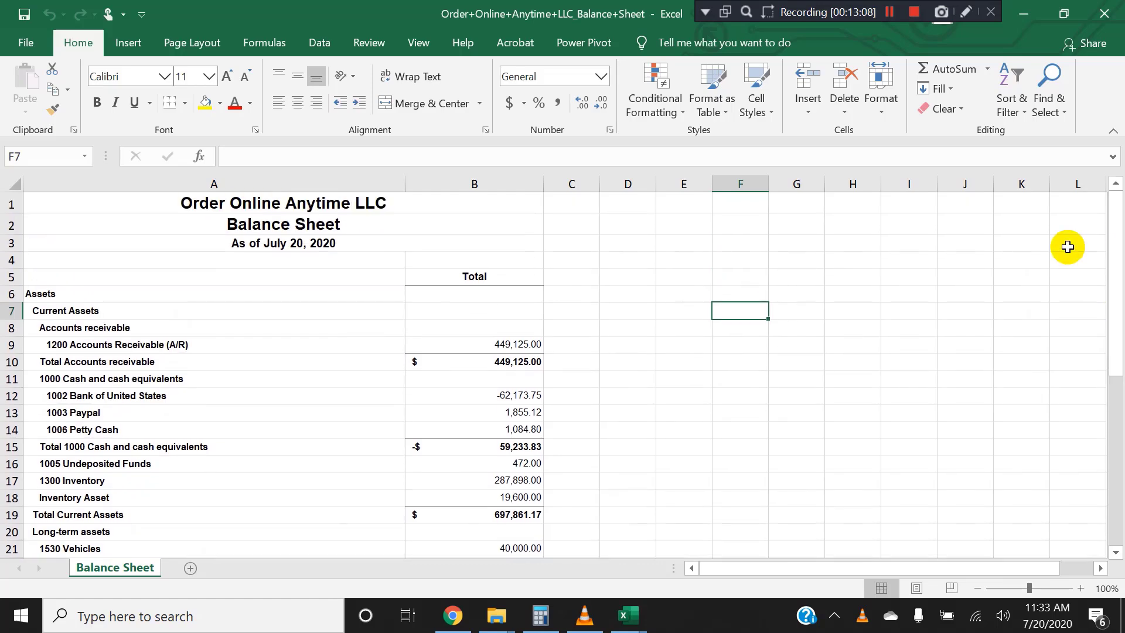
click(387, 242)
drag(351, 204, 351, 466)
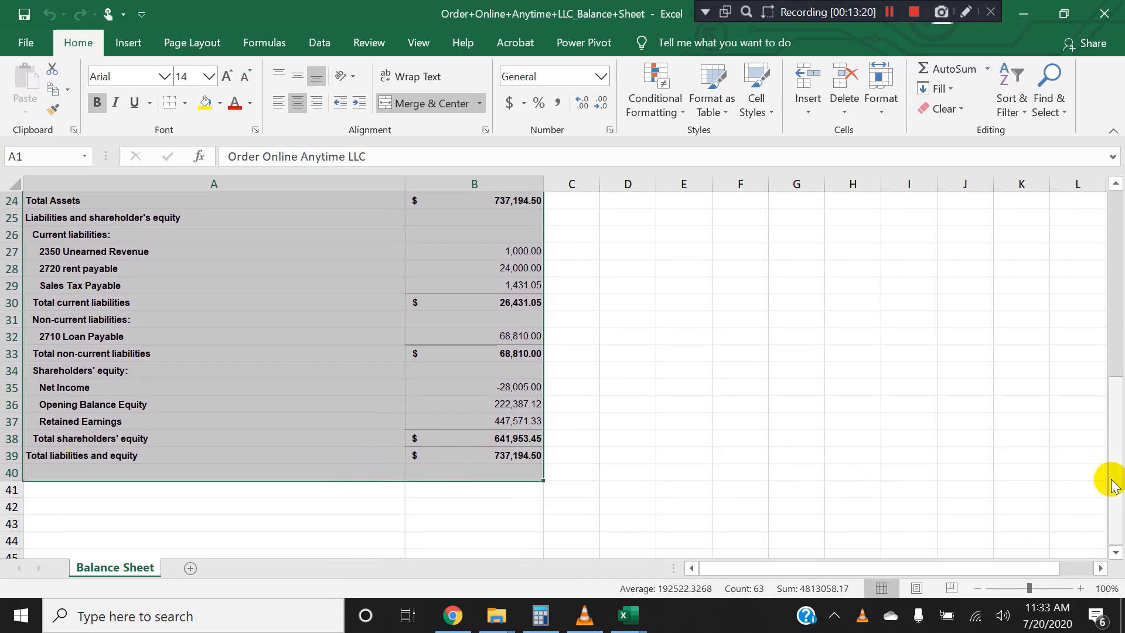
drag(1116, 466, 1112, 239)
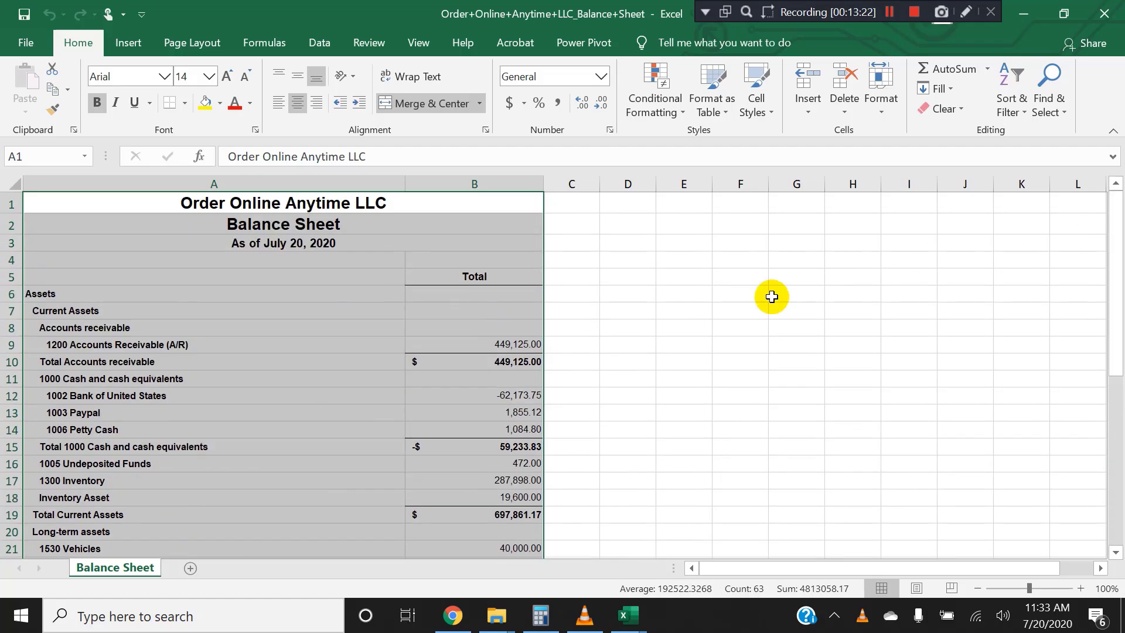
click(432, 349)
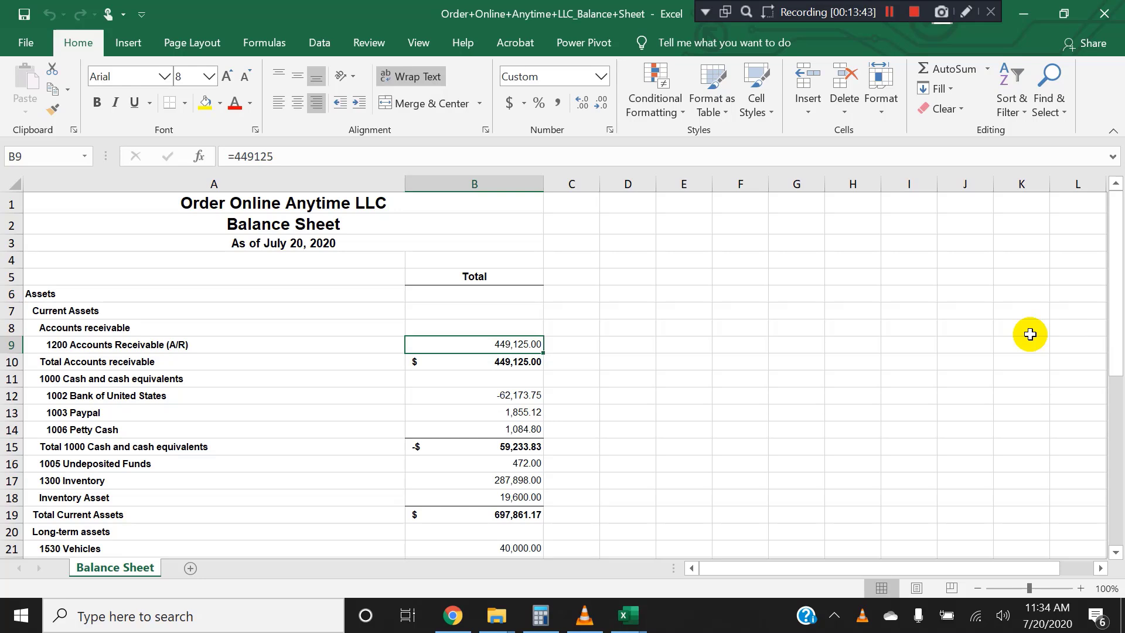
key(alt+p)
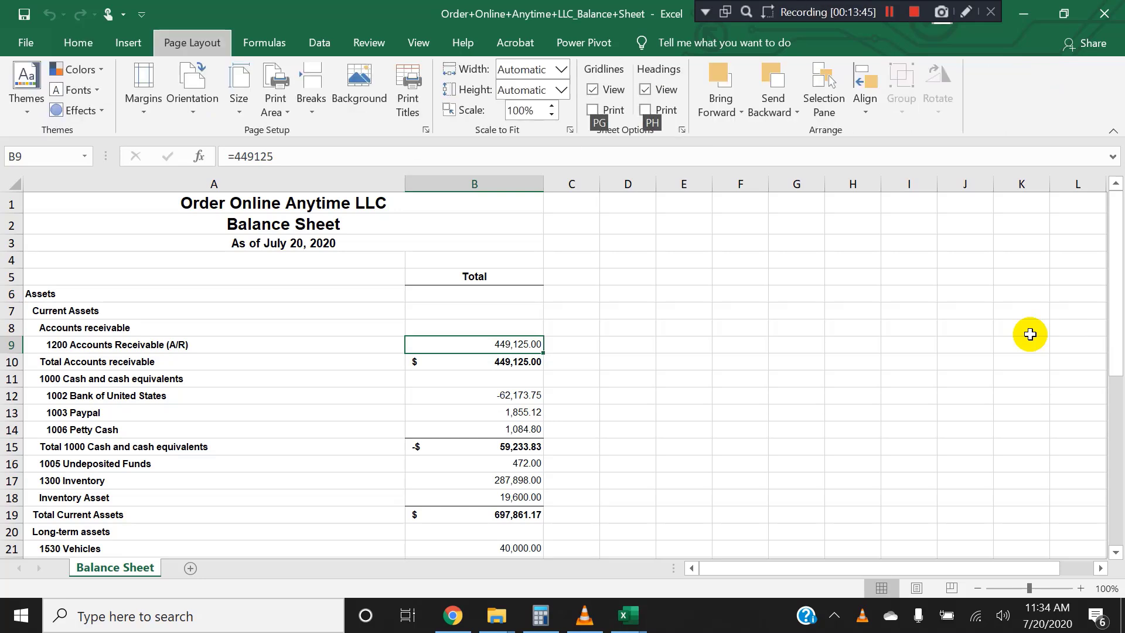
click(844, 361)
click(741, 241)
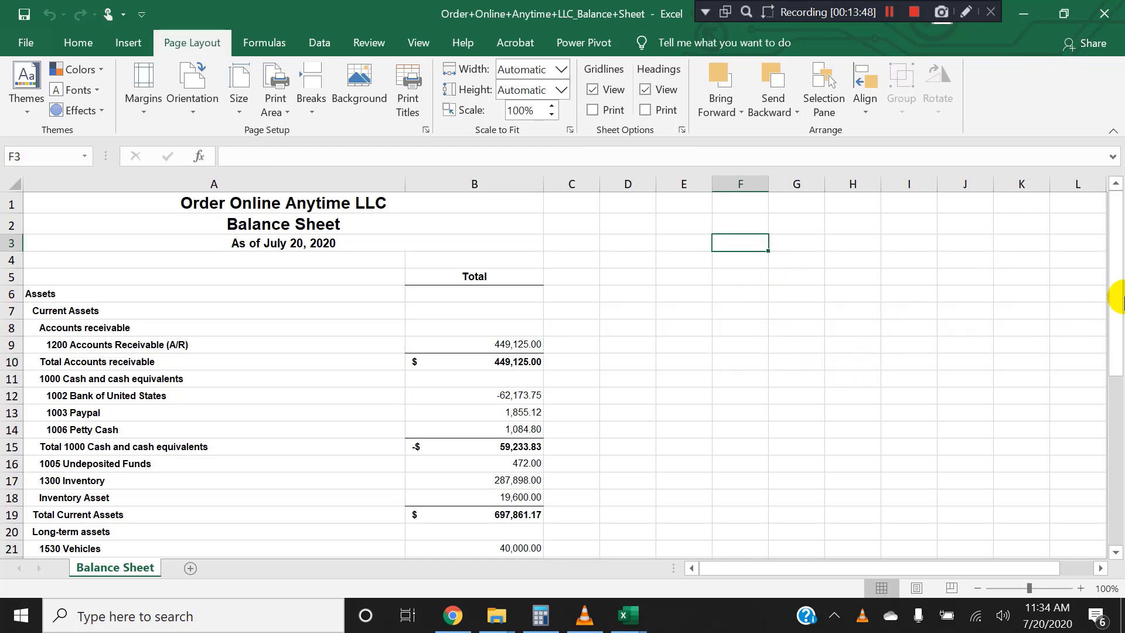
drag(1108, 251, 992, 307)
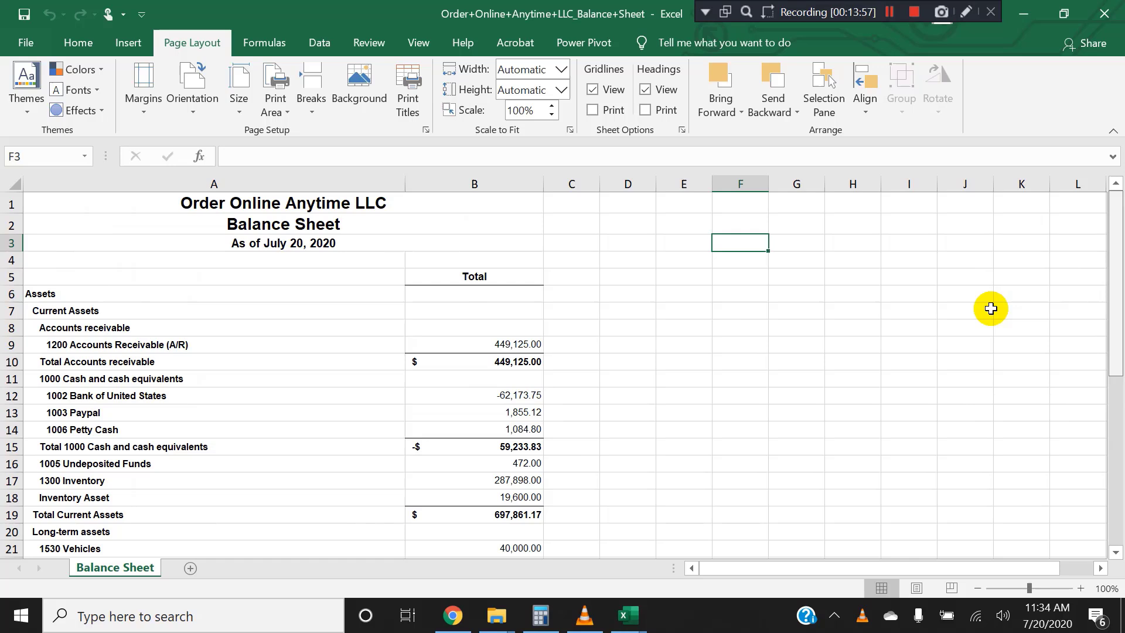
click(888, 363)
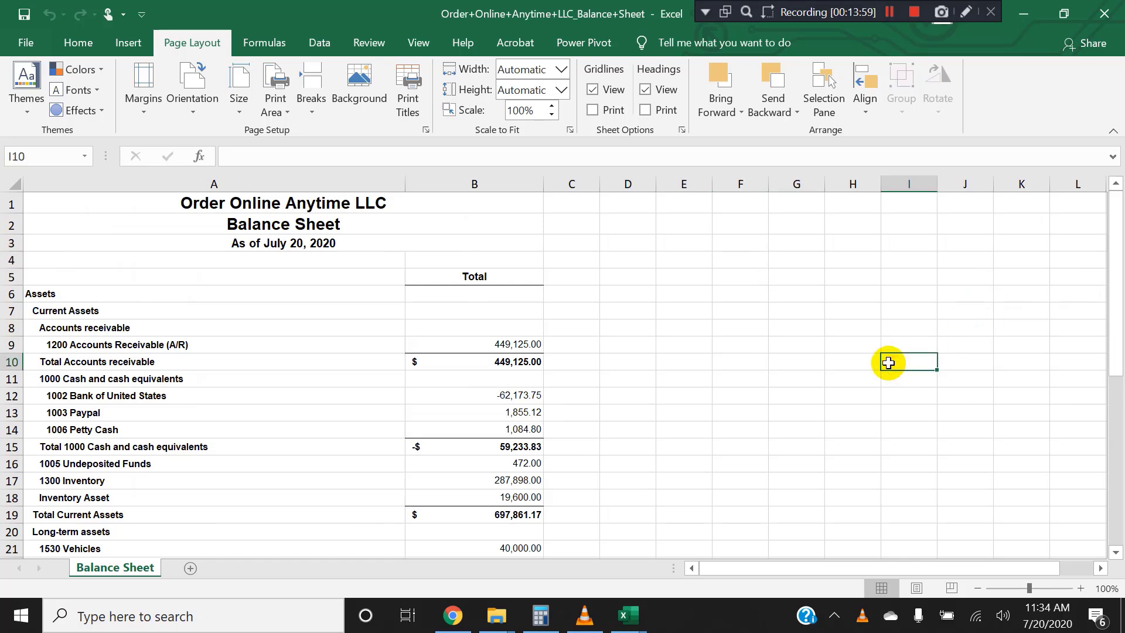